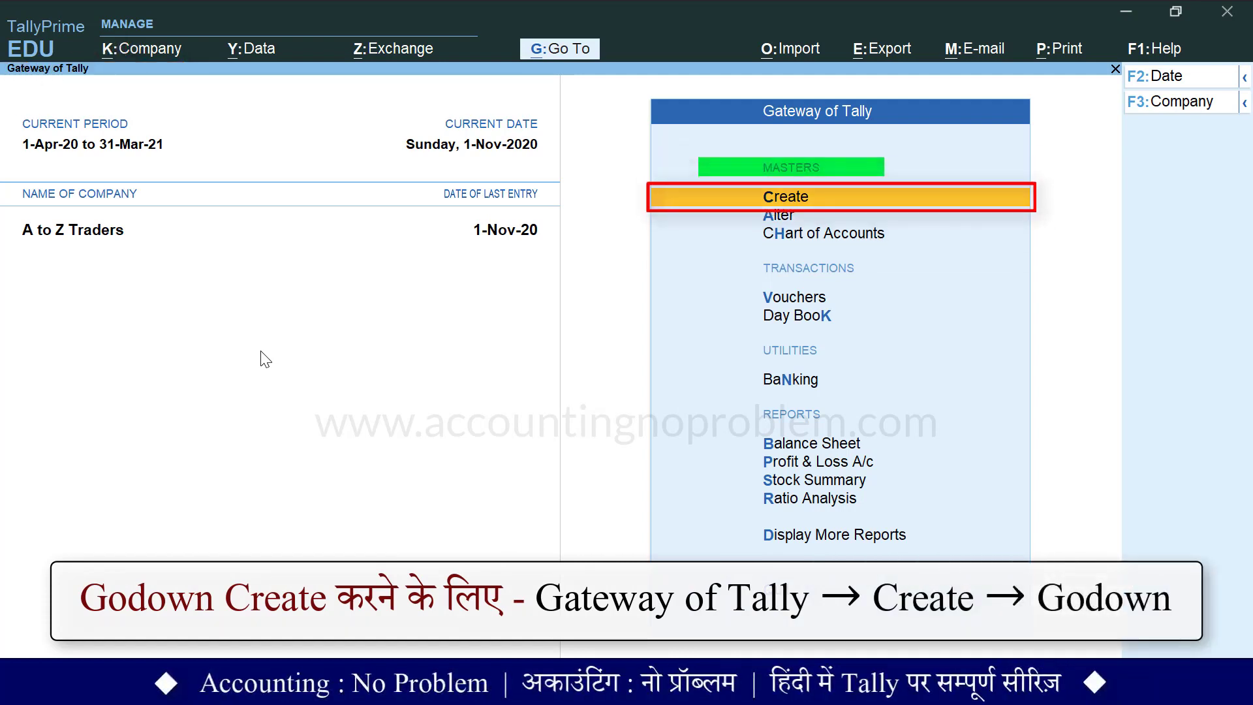
Step: Start creating a godown from the inventory masters of the company
{"action": "key", "text": "Return"}
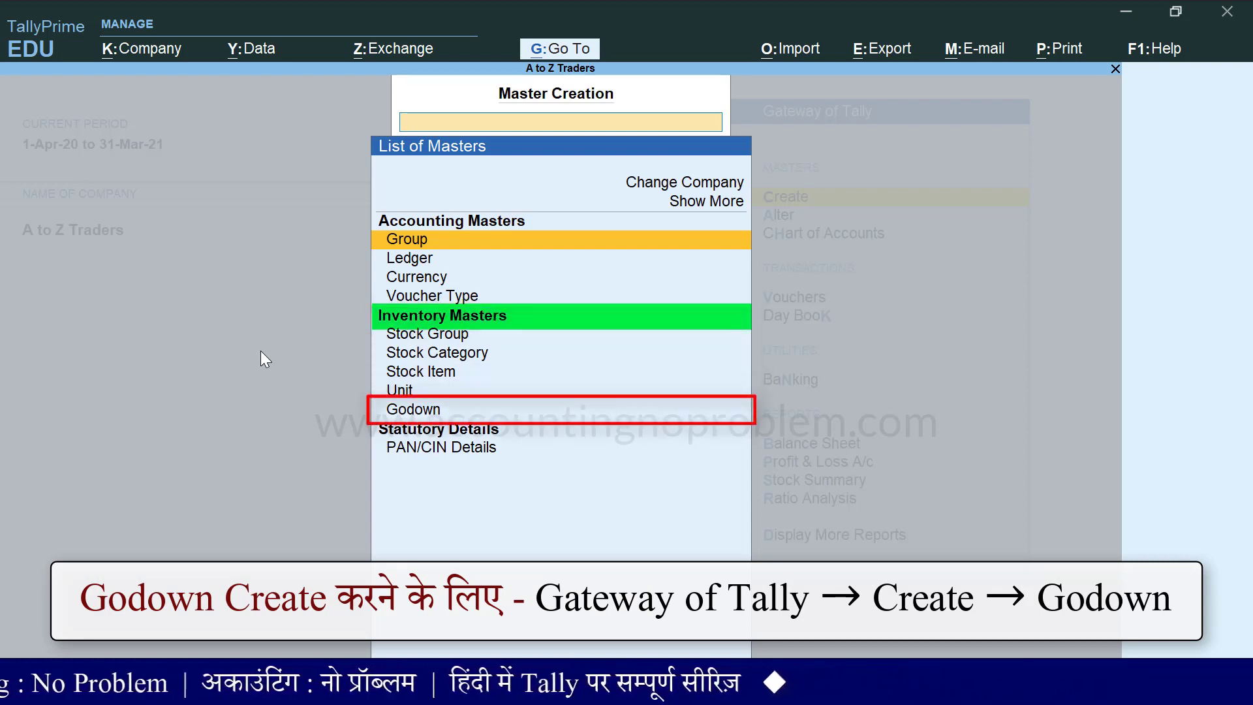
{"action": "key", "text": "Down"}
{"action": "key", "text": "Down"}
{"action": "key", "text": "Down"}
{"action": "key", "text": "Down"}
{"action": "key", "text": "Down"}
{"action": "key", "text": "Down"}
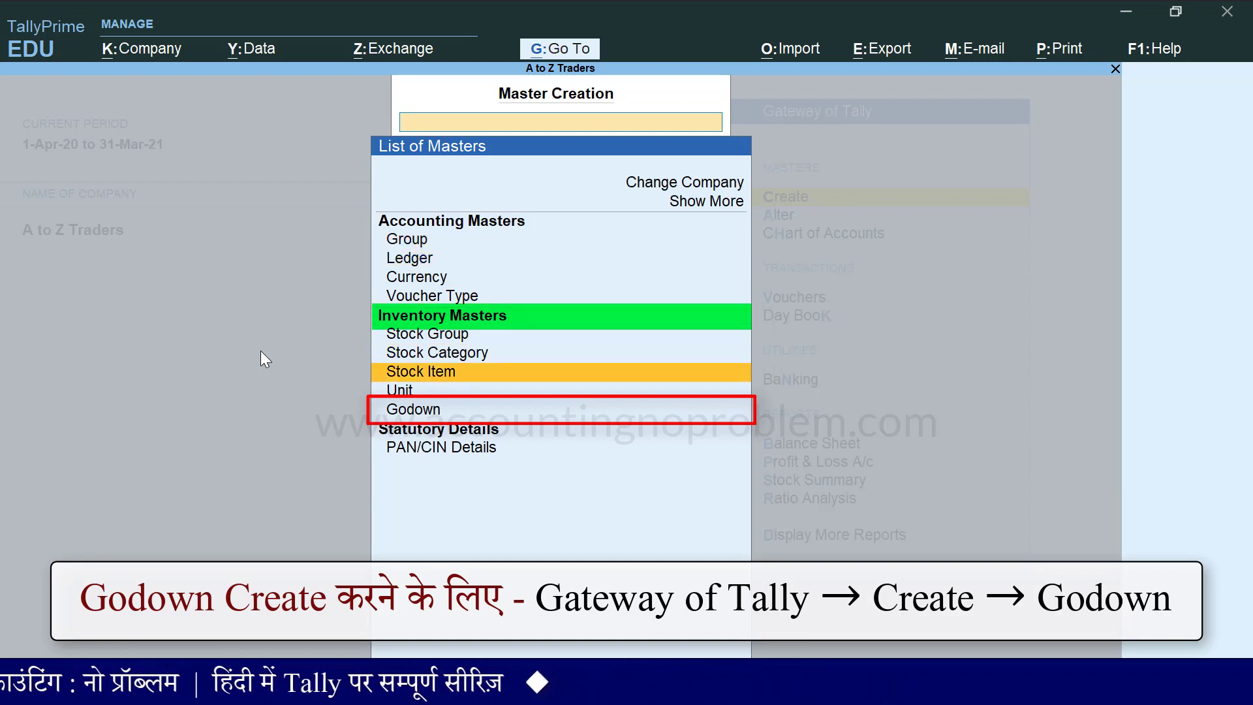
{"action": "key", "text": "Down"}
{"action": "key", "text": "Down"}
{"action": "key", "text": "Return"}
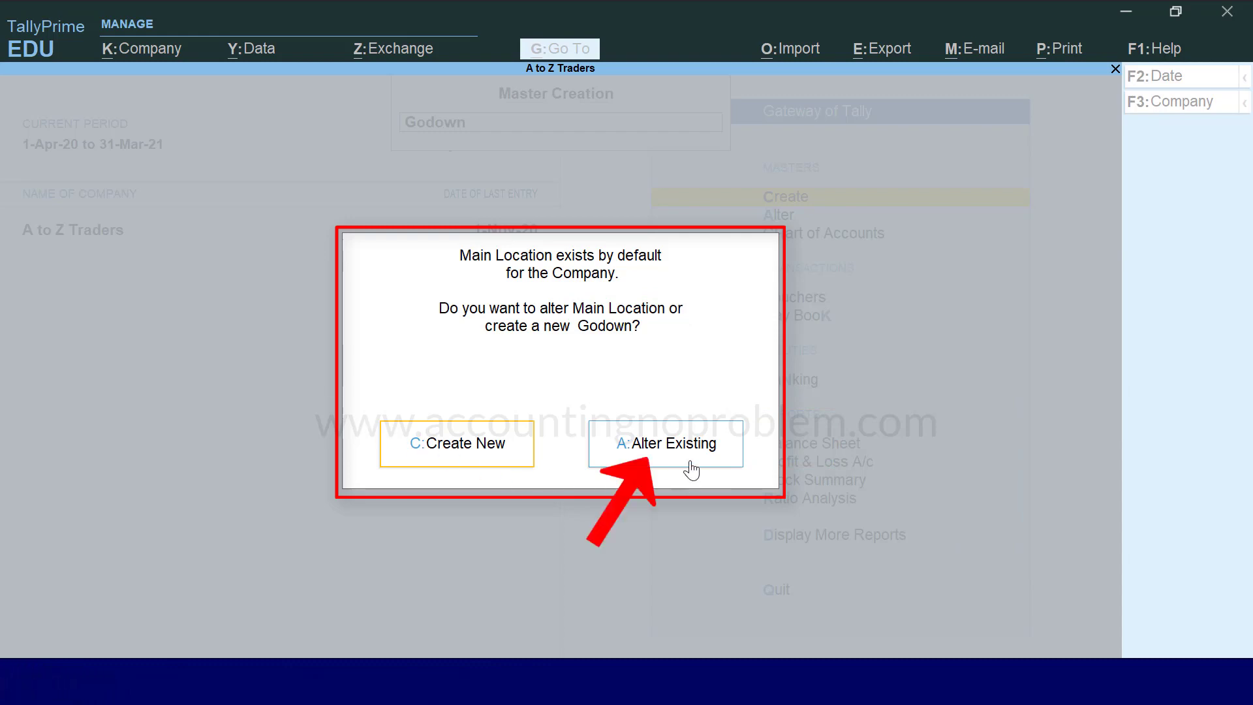
Step: Alter the existing Main Location godown, rename it as Warehouse 1 and save it
{"action": "key", "text": "a"}
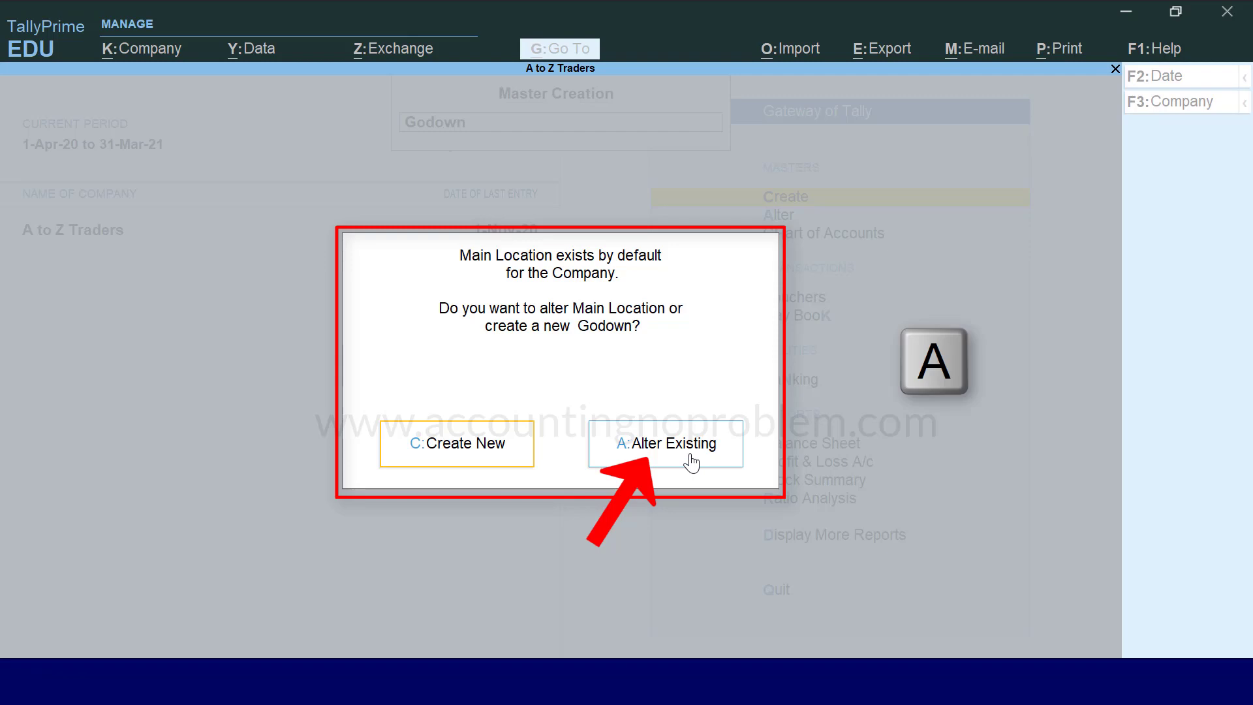
{"action": "left_click", "coordinate": [690, 455]}
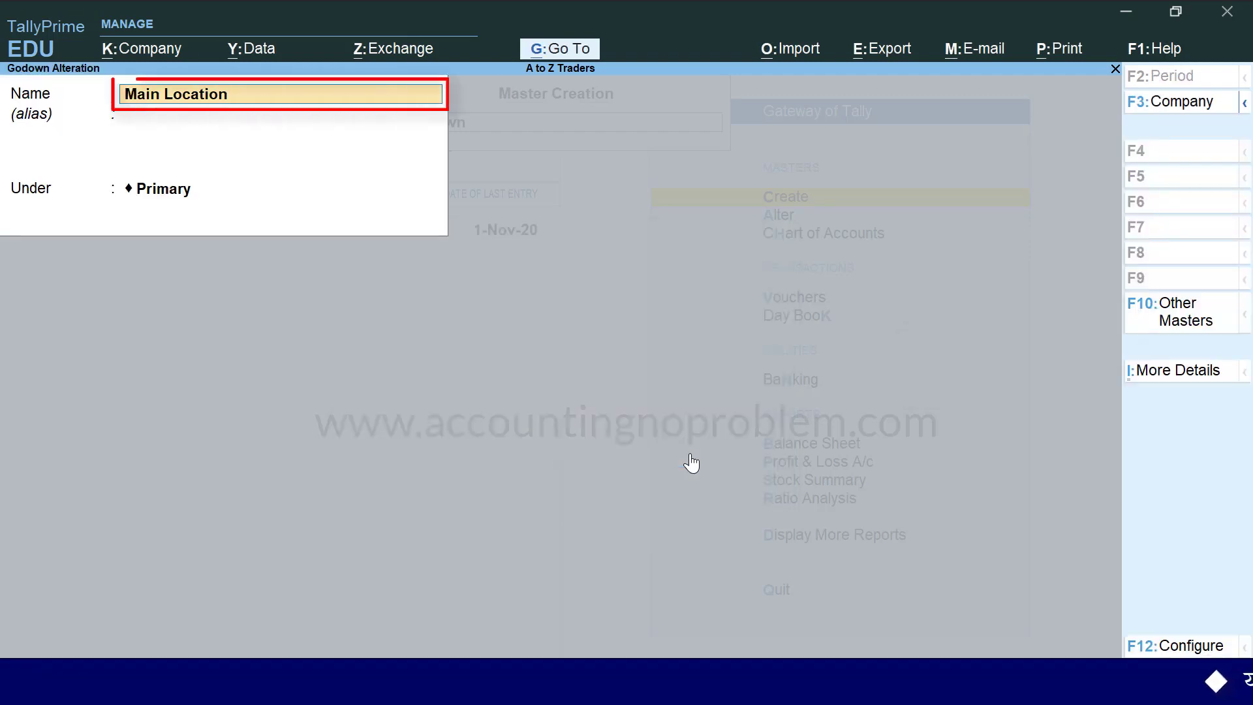
{"action": "key", "text": "BackSpace"}
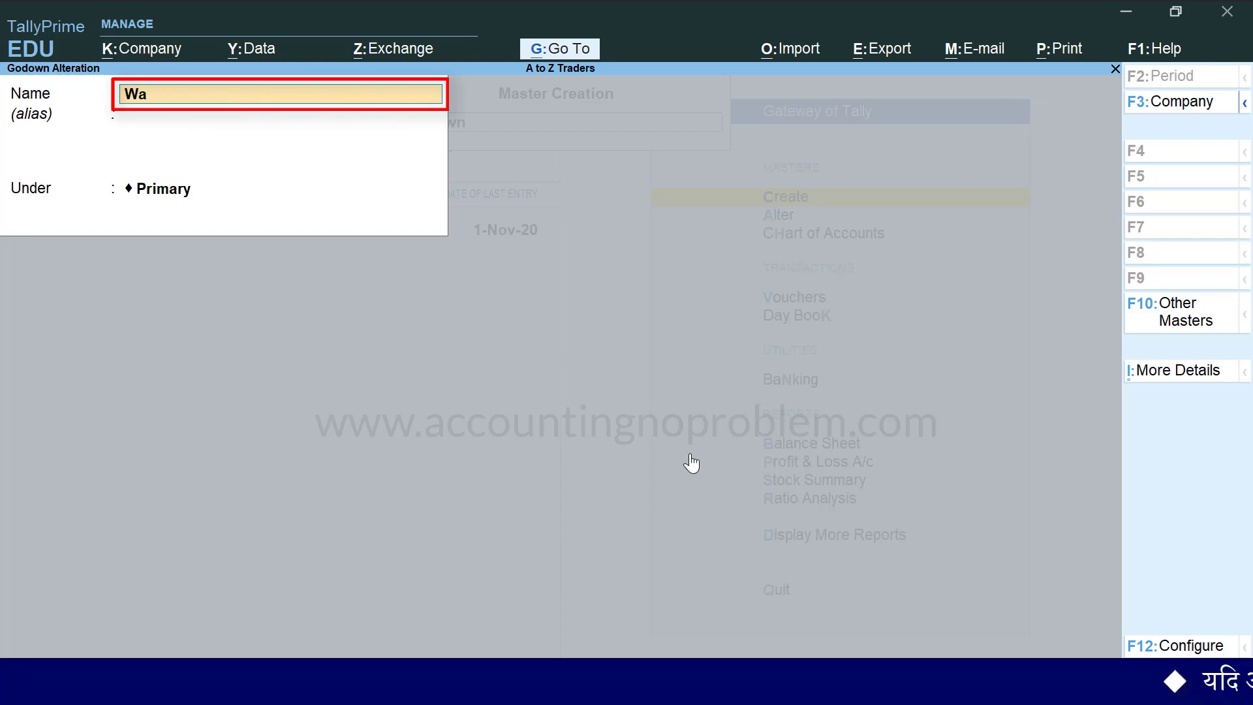
{"action": "type", "text": "Warehouse 1"}
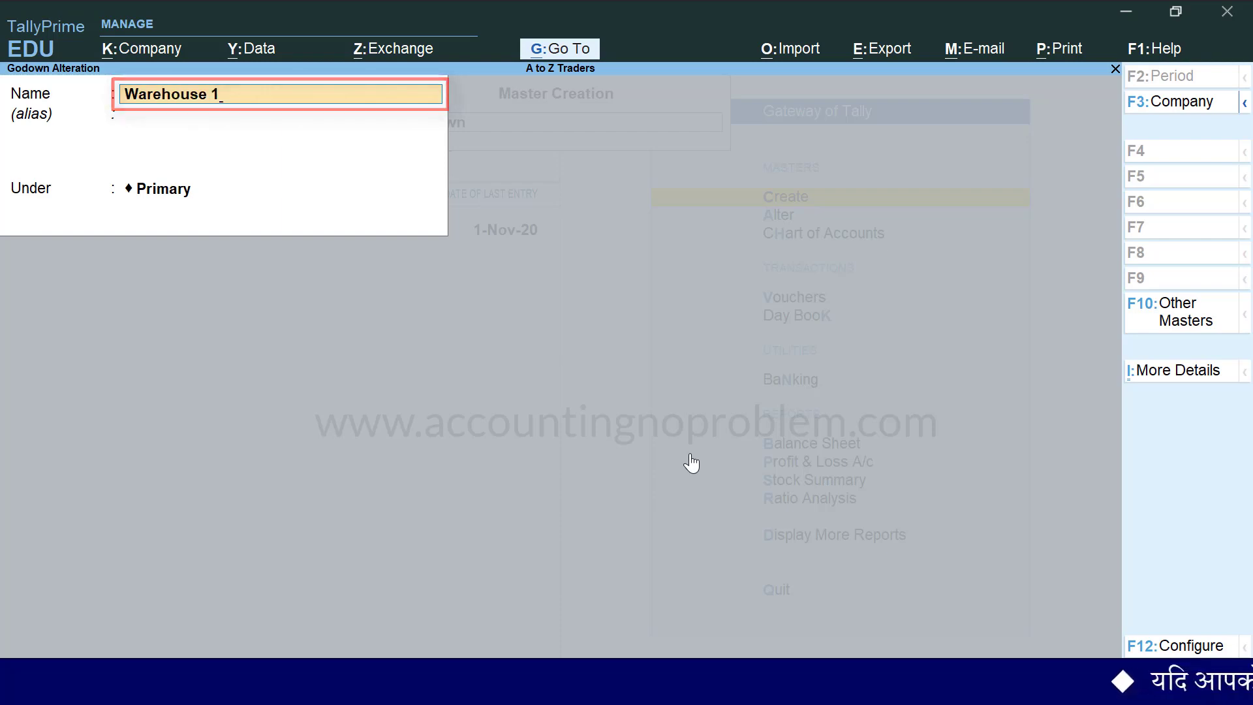
{"action": "key", "text": "ctrl+a"}
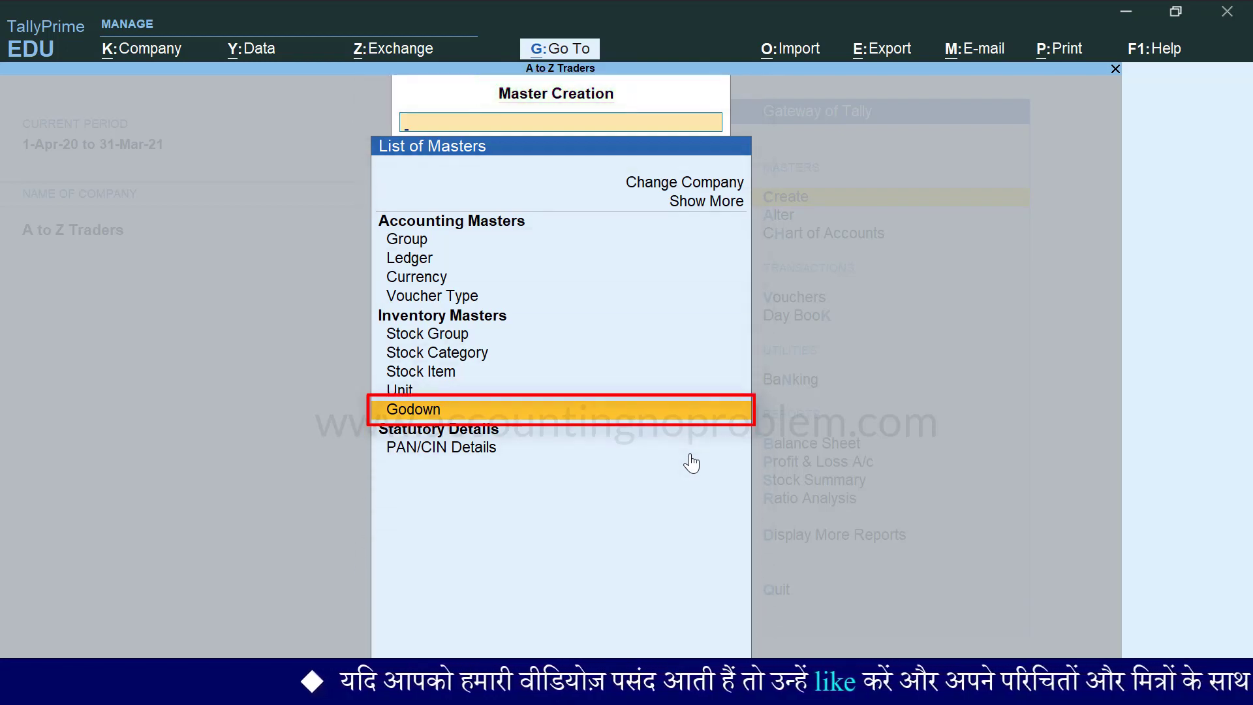
Step: Create a new godown named Warehouse 2 under Primary, without an alias, and accept it
{"action": "key", "text": "Return"}
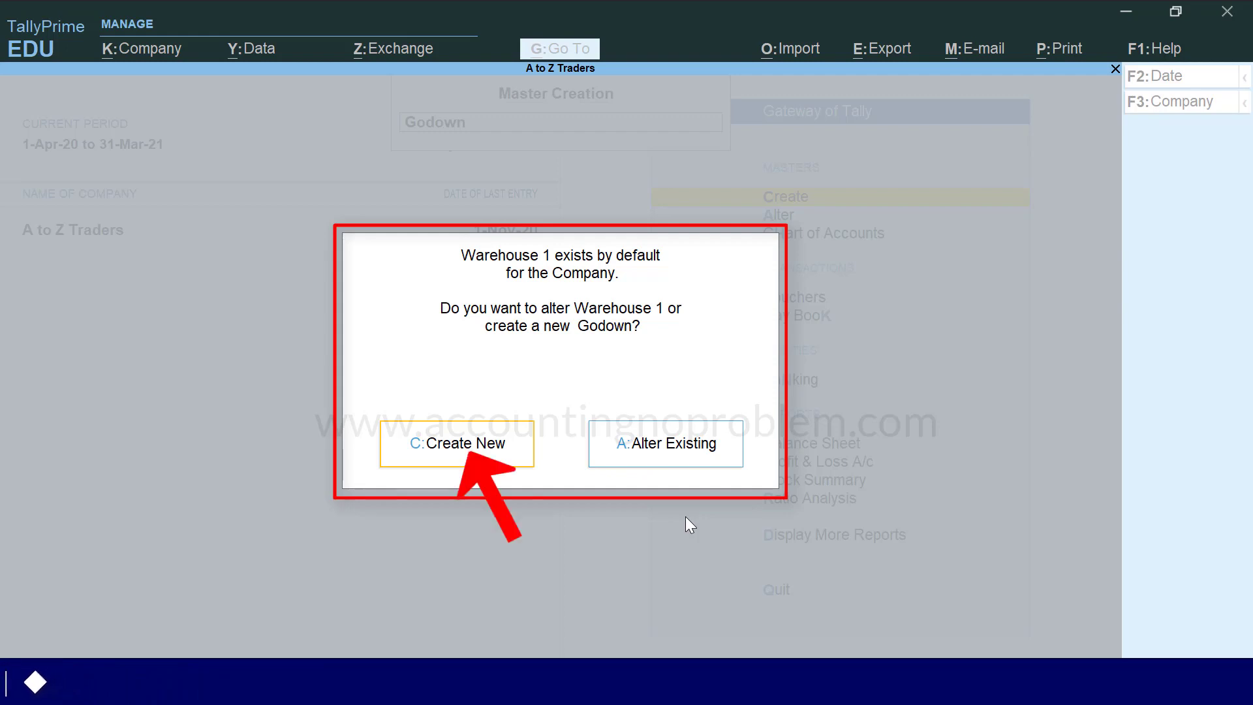
{"action": "key", "text": "c"}
{"action": "left_click", "coordinate": [440, 459]}
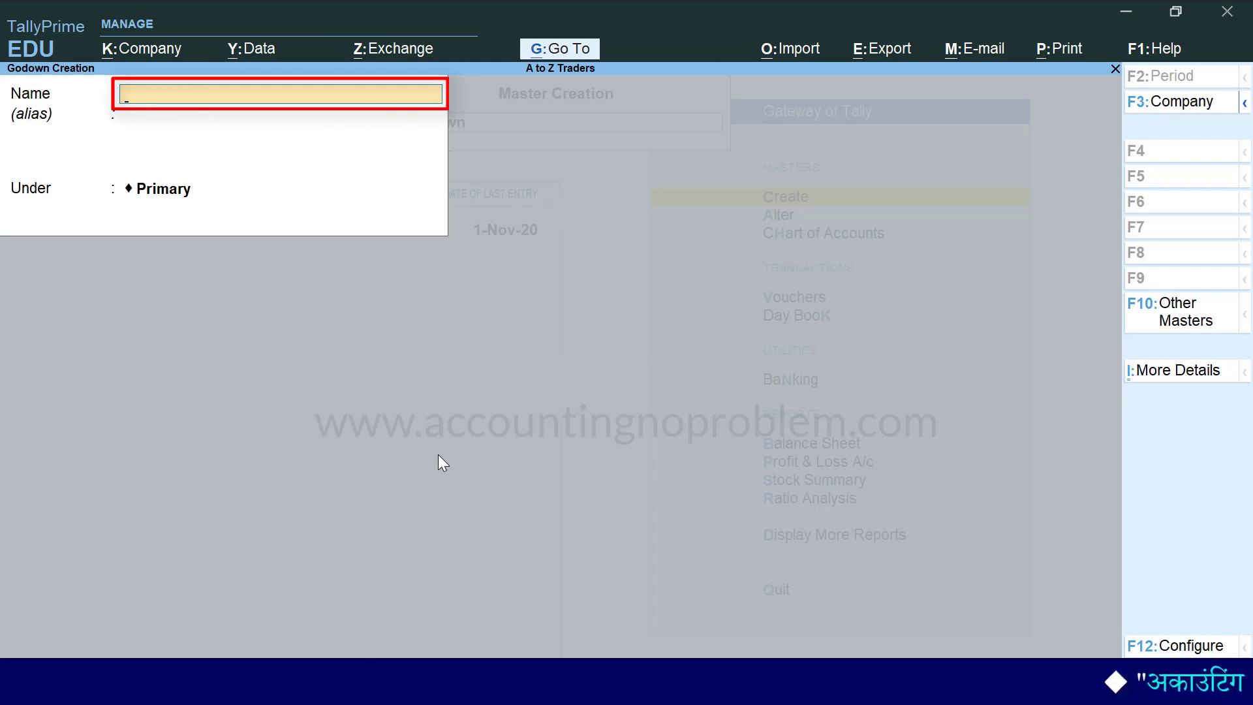
{"action": "type", "text": "Warehouse 2"}
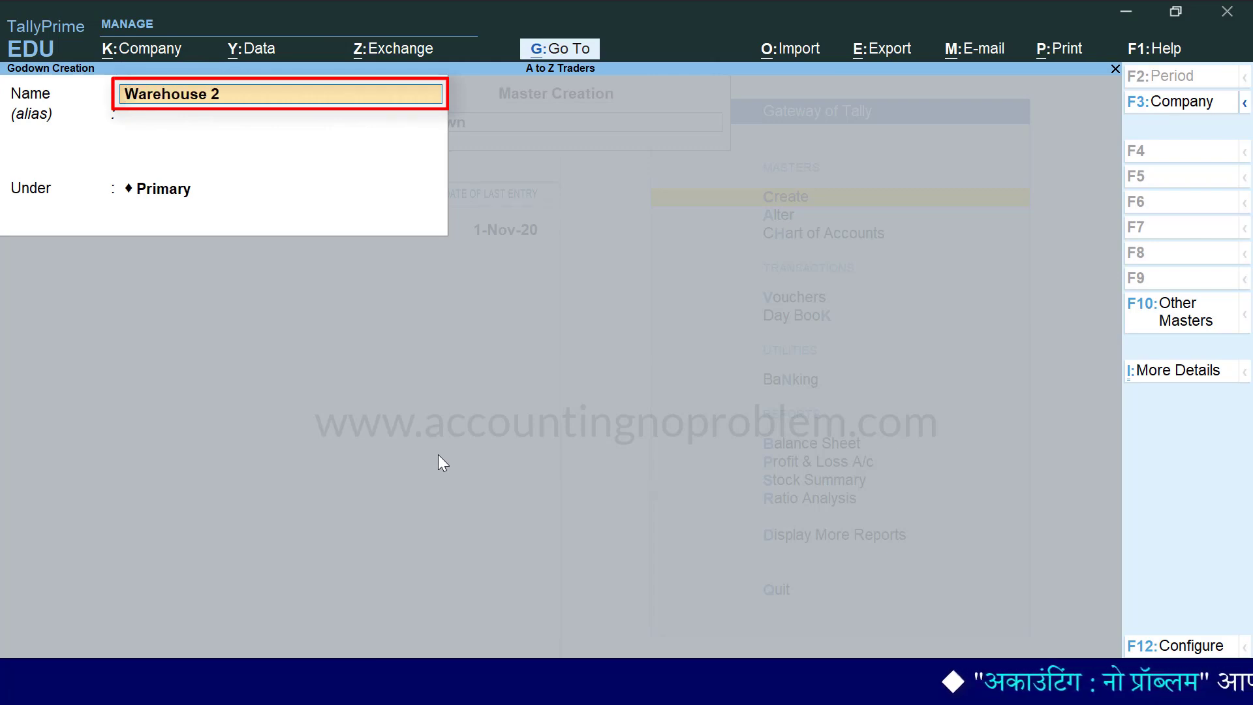
{"action": "key", "text": "Return"}
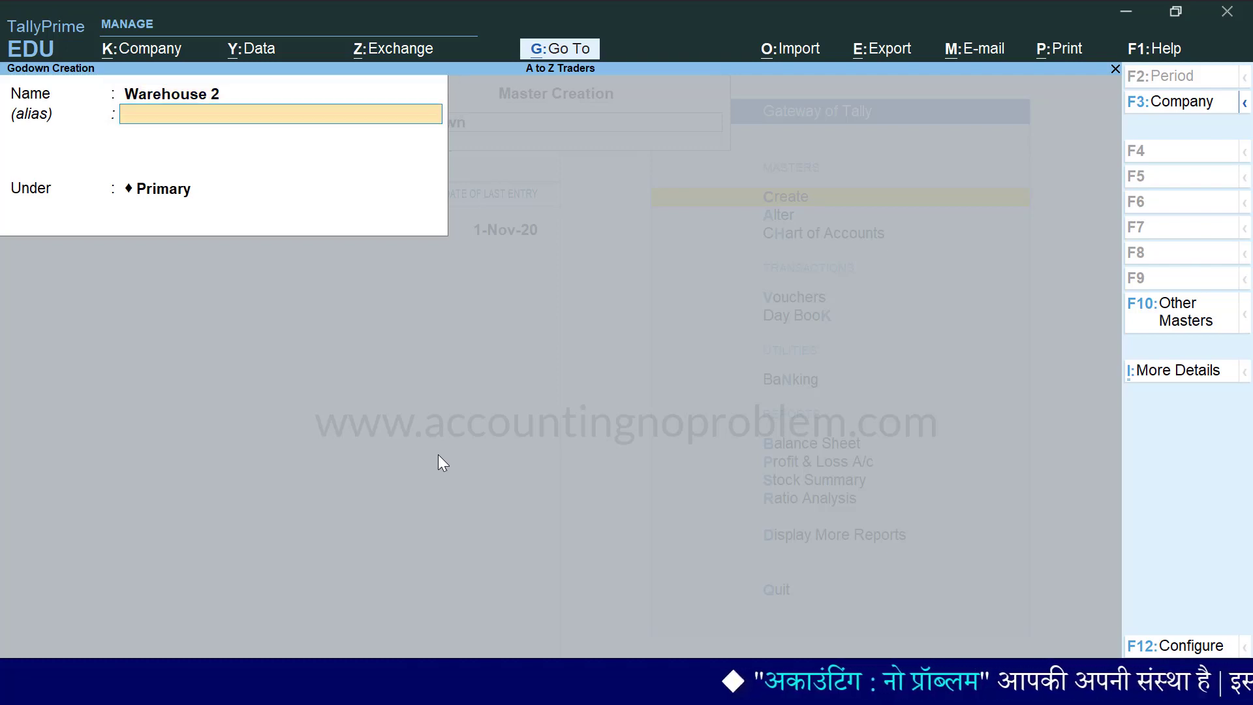
{"action": "key", "text": "Return"}
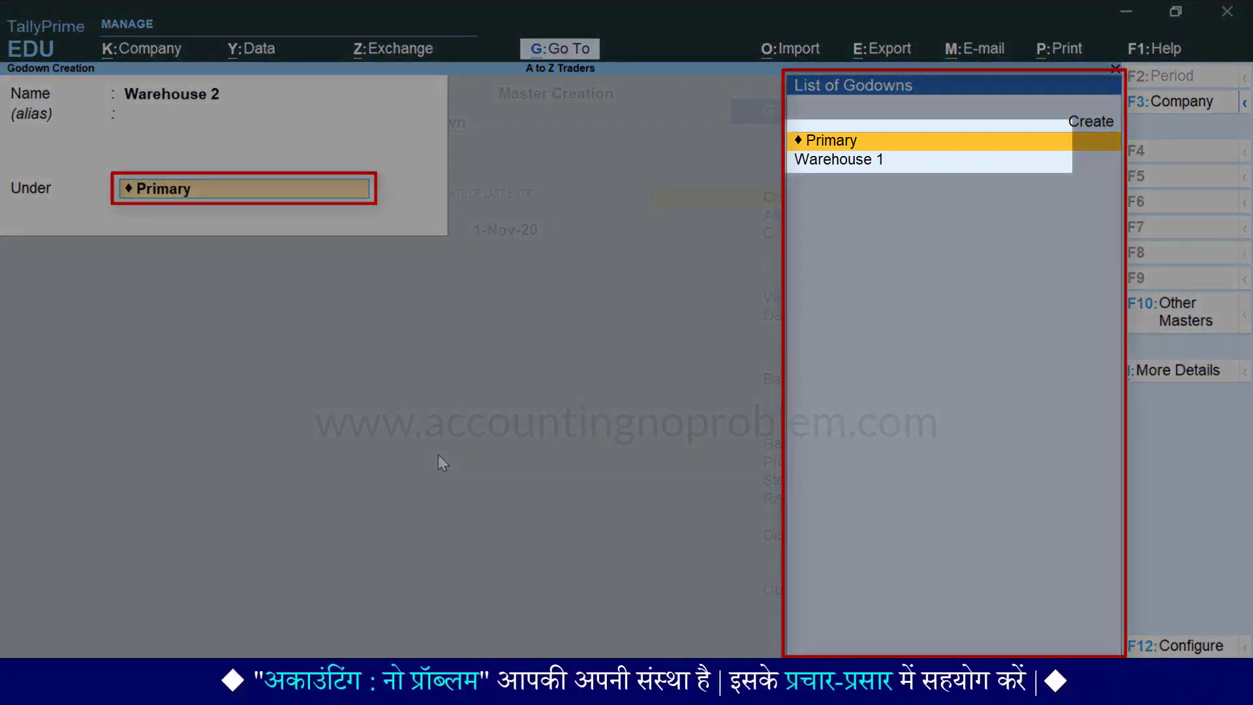
{"action": "key", "text": "Down"}
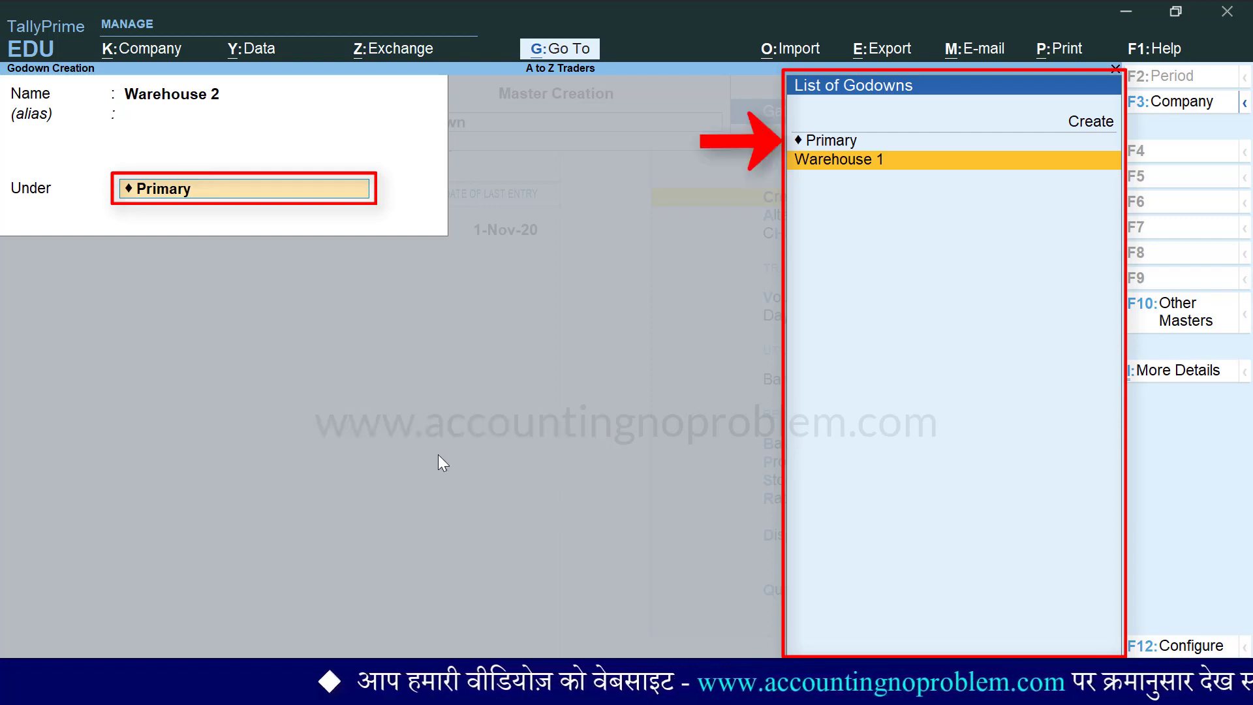
{"action": "key", "text": "Up"}
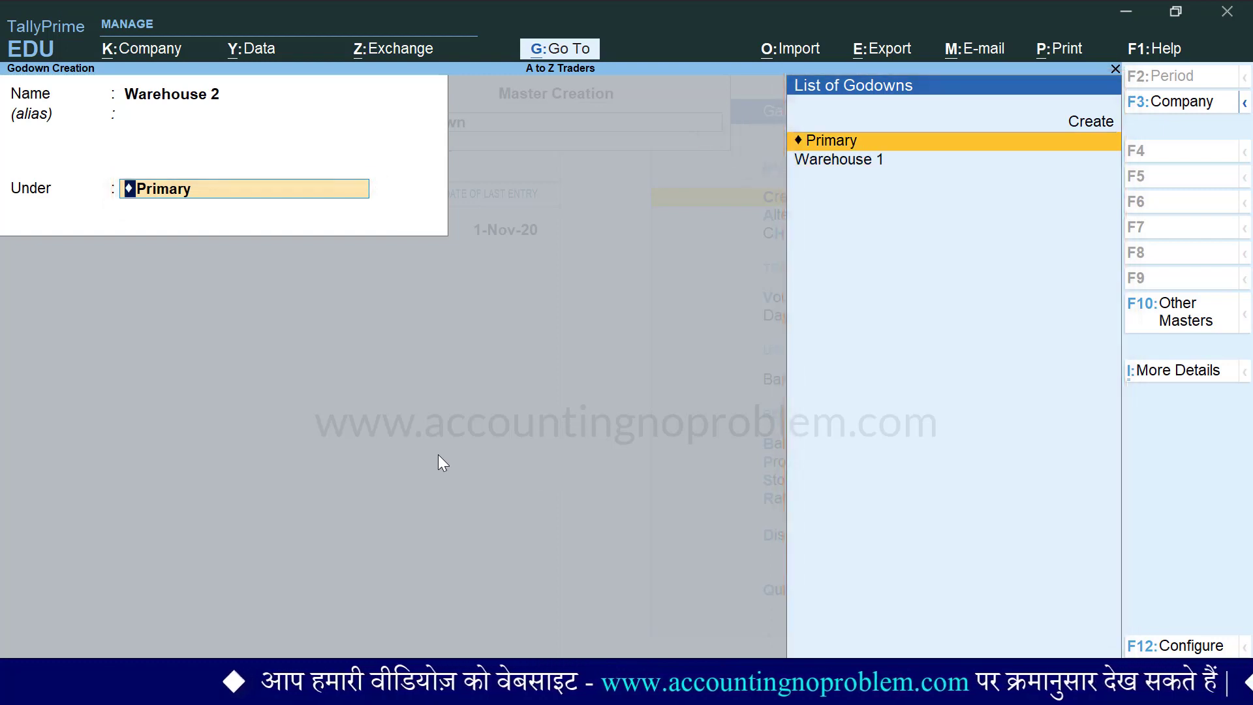
{"action": "key", "text": "Return"}
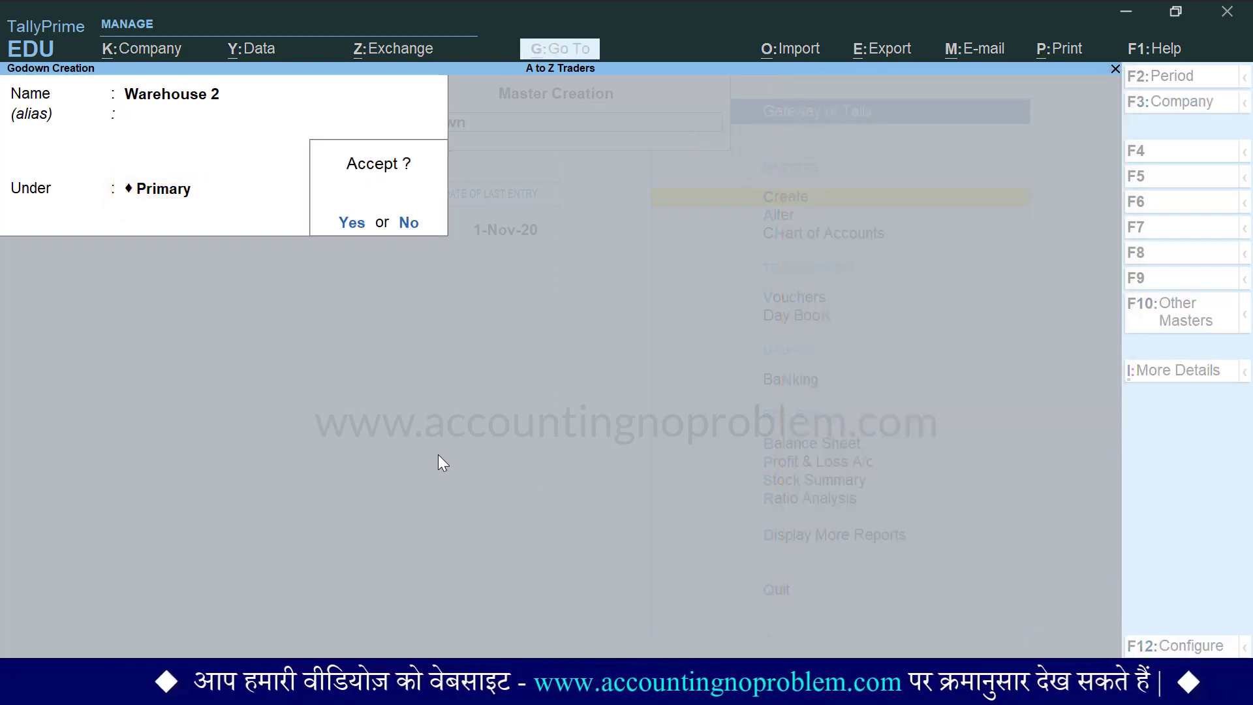
{"action": "key", "text": "Return"}
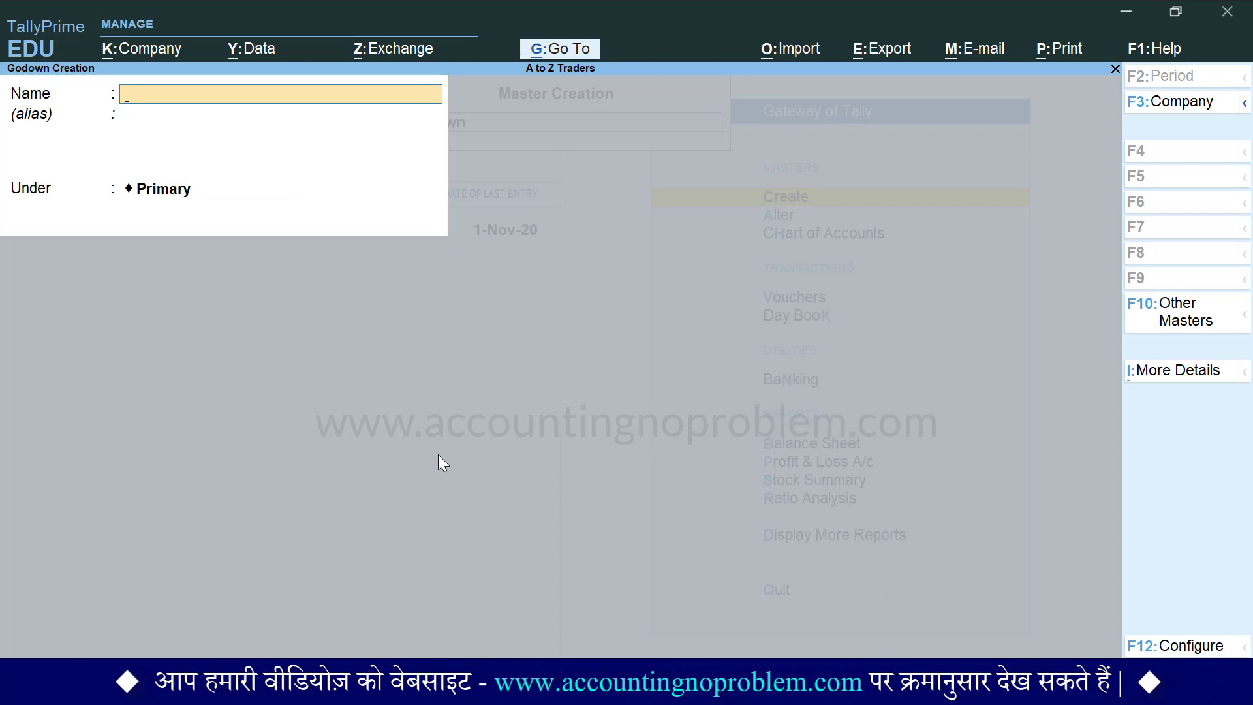
Step: Create another godown named Warehouse 3 under Primary and return to the Gateway of Tally
{"action": "type", "text": "Wareho"}
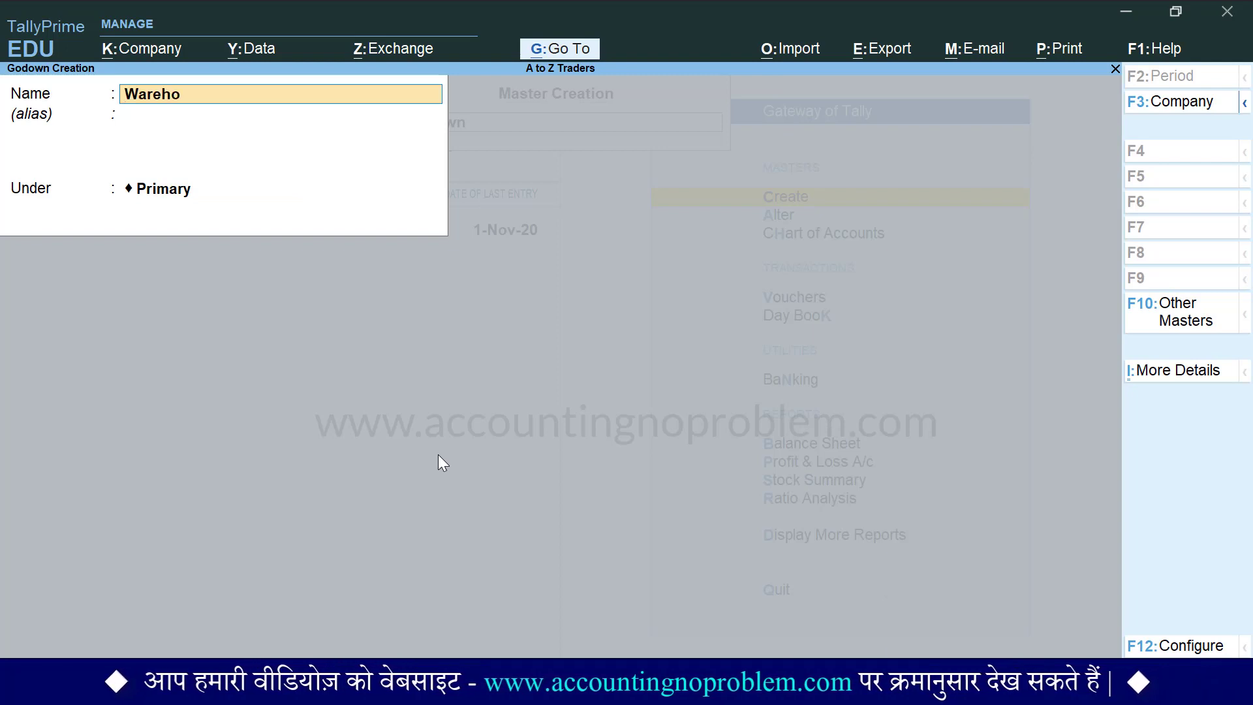
{"action": "type", "text": "use 3"}
{"action": "key", "text": "Return"}
{"action": "key", "text": "Return"}
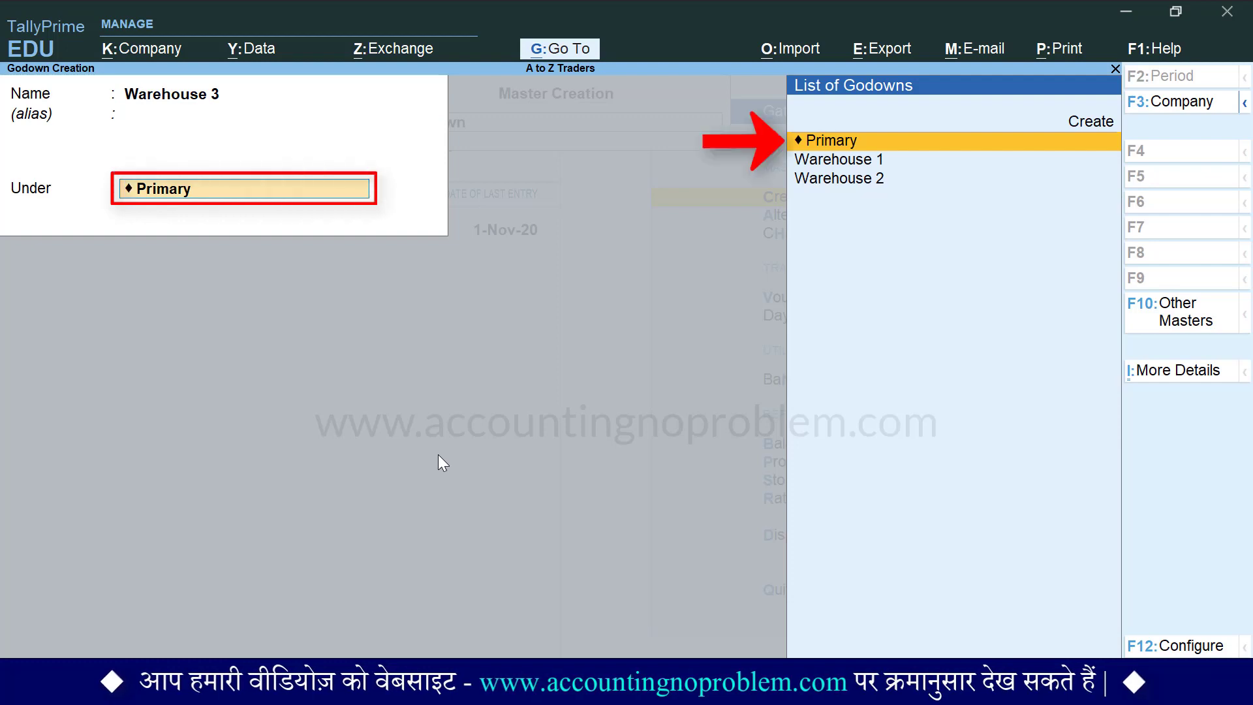
{"action": "key", "text": "Return"}
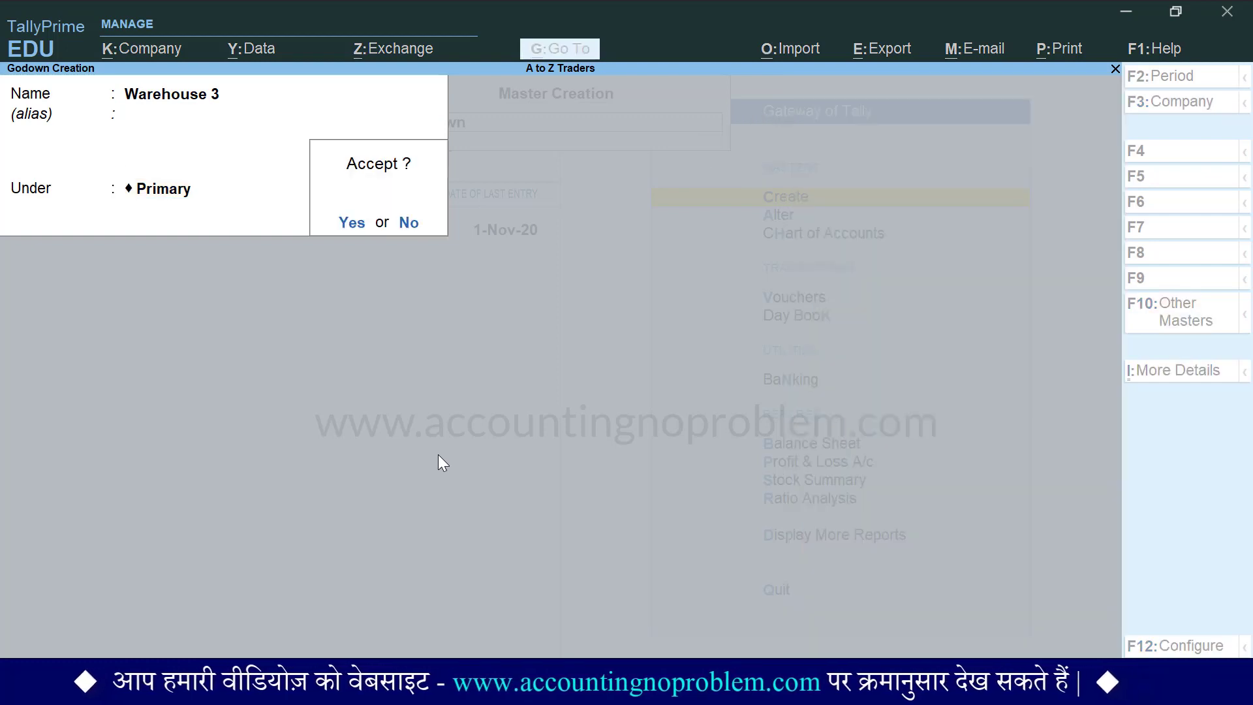
{"action": "key", "text": "Return"}
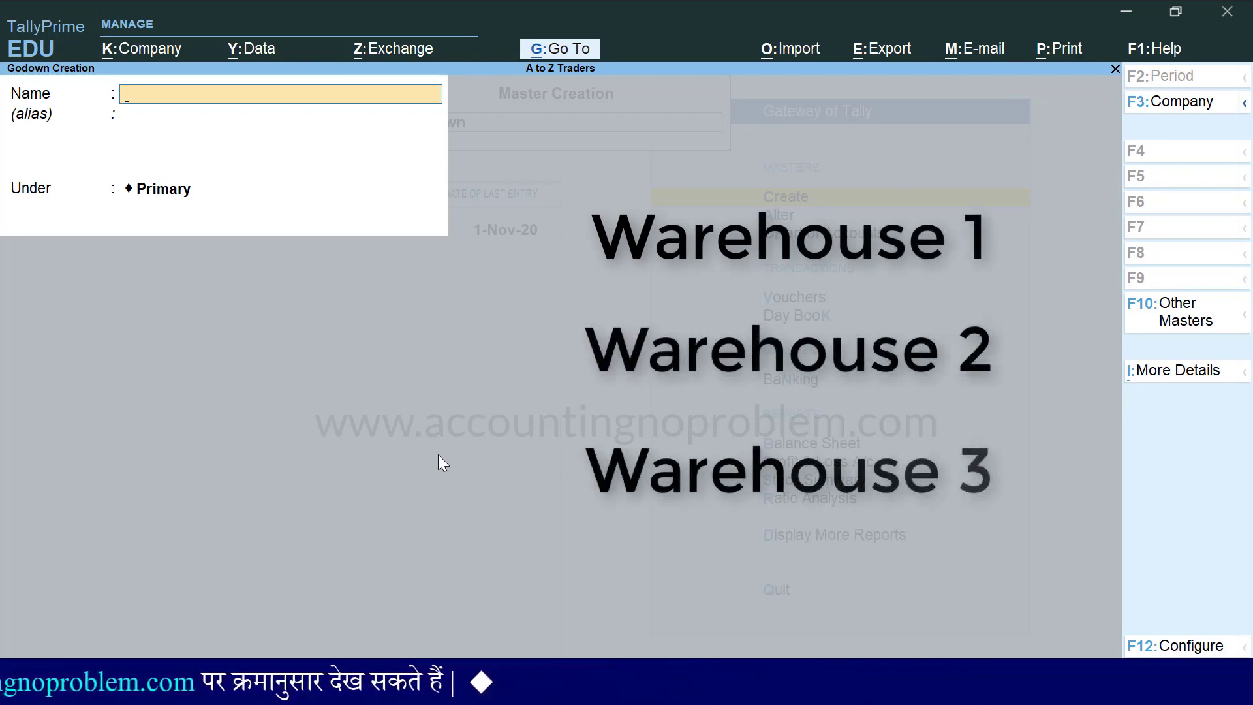
{"action": "key", "text": "Escape"}
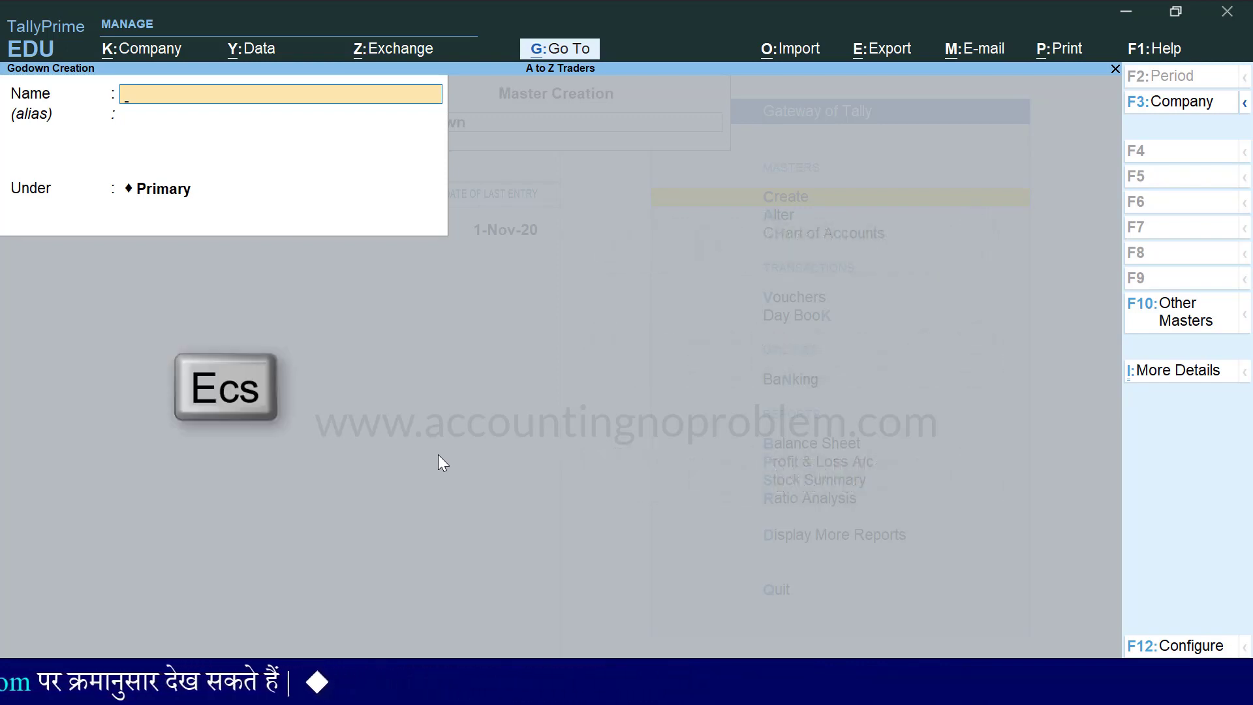
{"action": "key", "text": "Escape"}
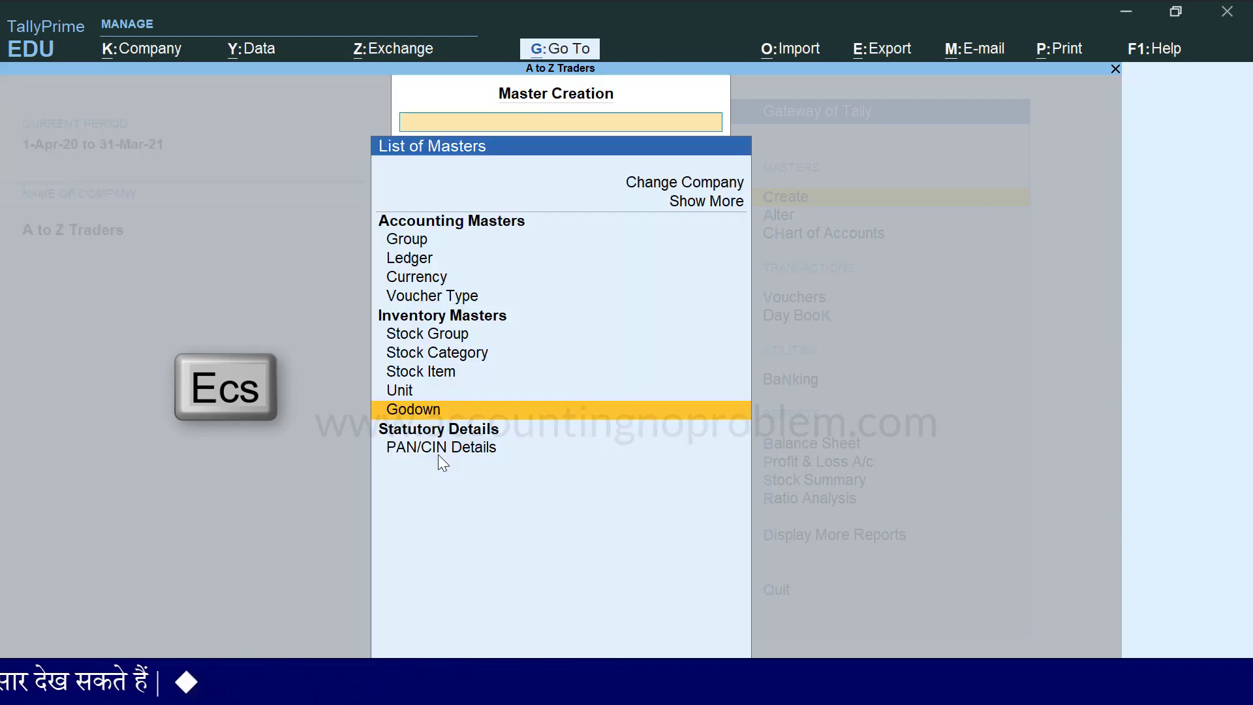
{"action": "key", "text": "Escape"}
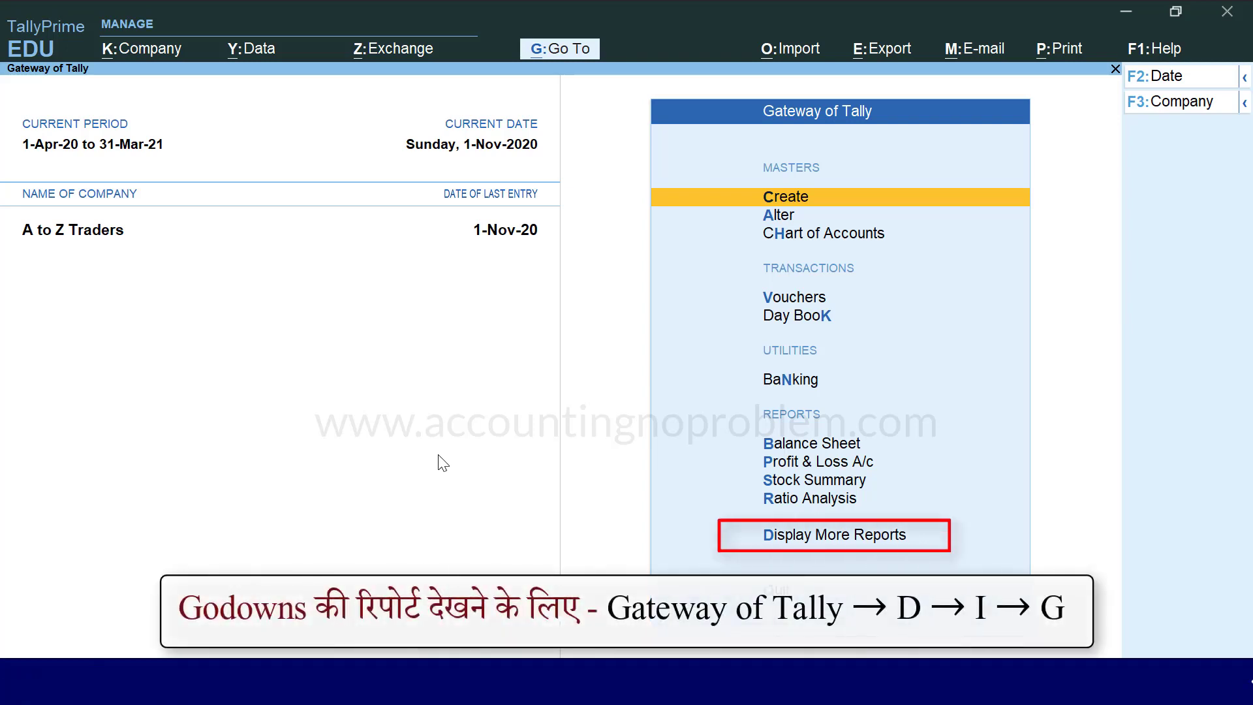
Step: Display the Godown Summary inventory report for Primary, detailed down to the stock items
{"action": "key", "text": "d"}
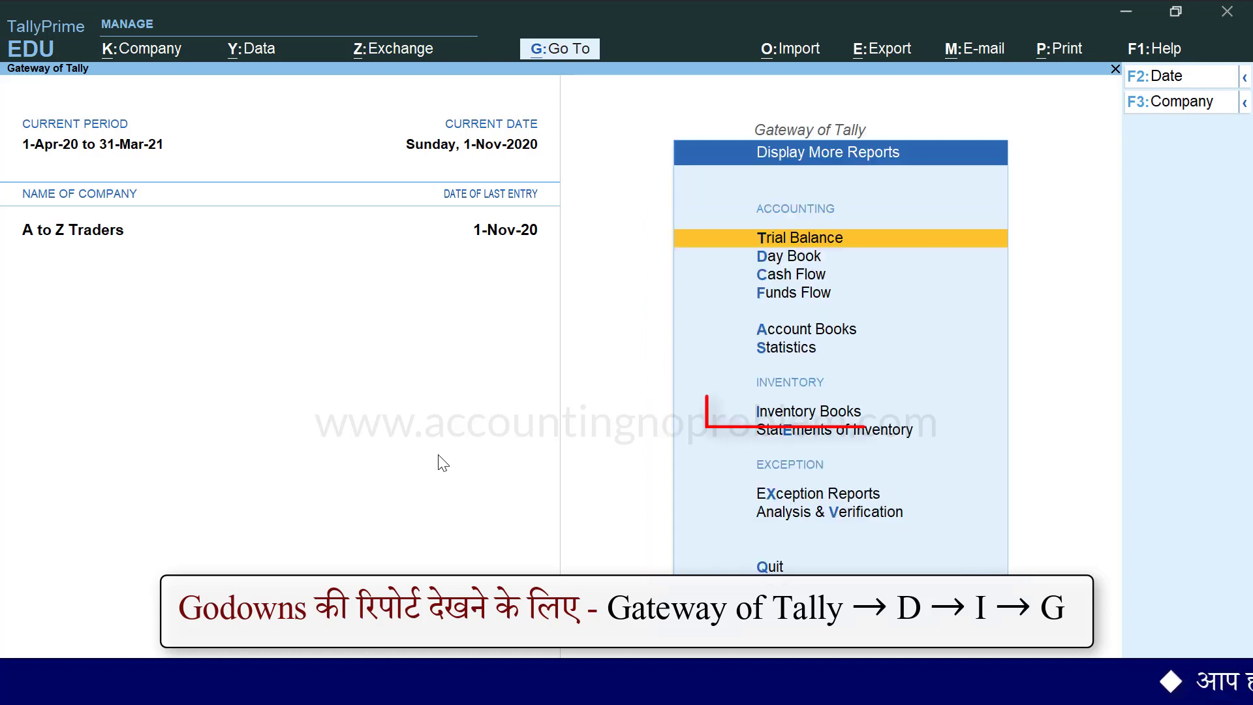
{"action": "key", "text": "i"}
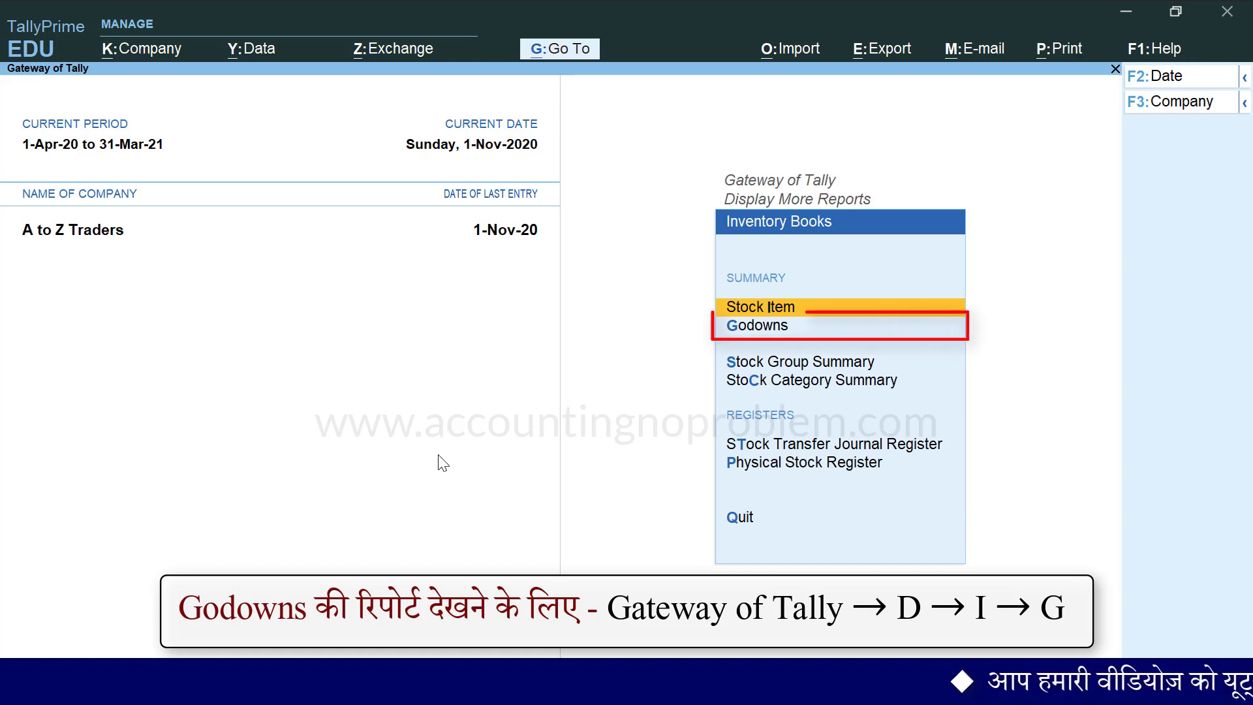
{"action": "key", "text": "g"}
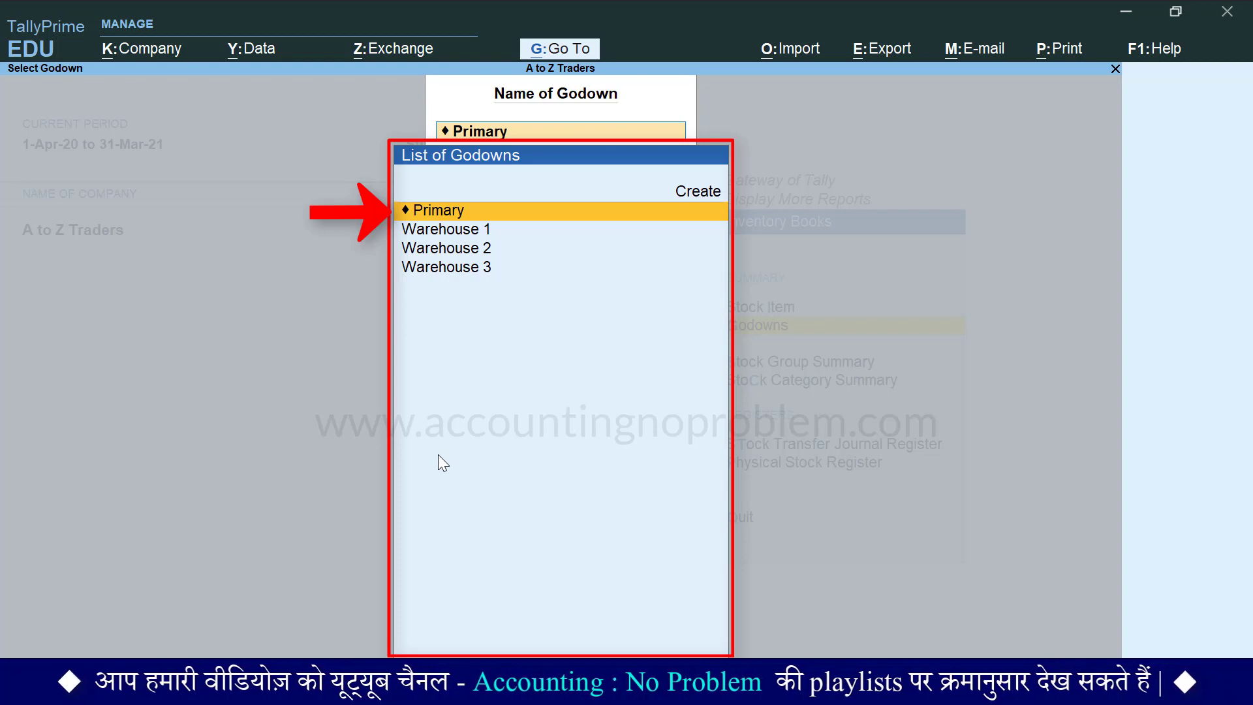
{"action": "key", "text": "Return"}
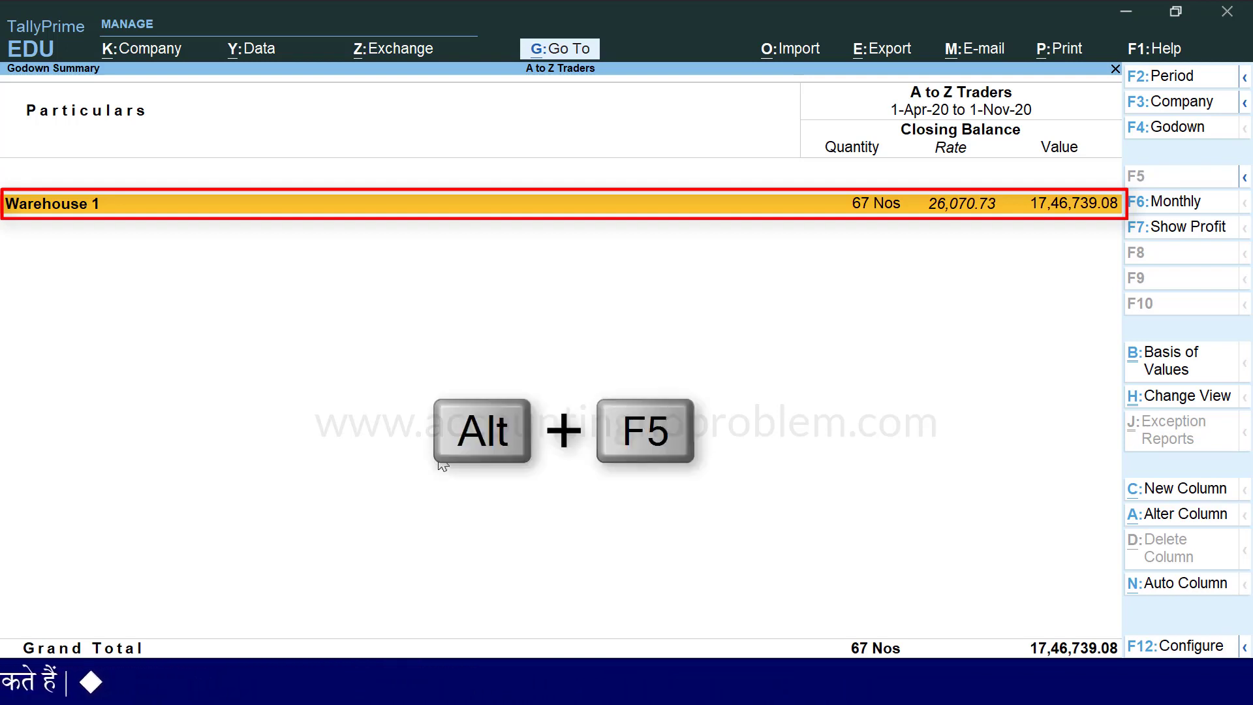
{"action": "key", "text": "alt+F5"}
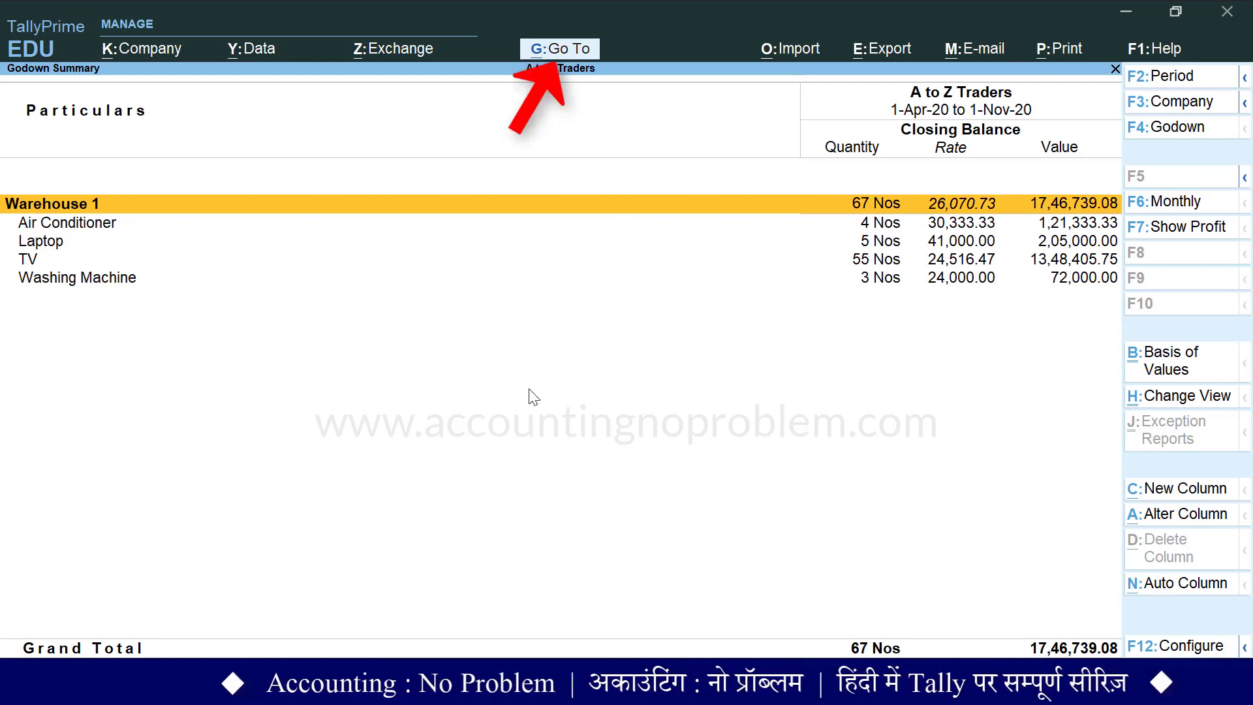
Step: Leave the godown report for voucher creation and start a new purchase voucher
{"action": "left_click", "coordinate": [562, 50]}
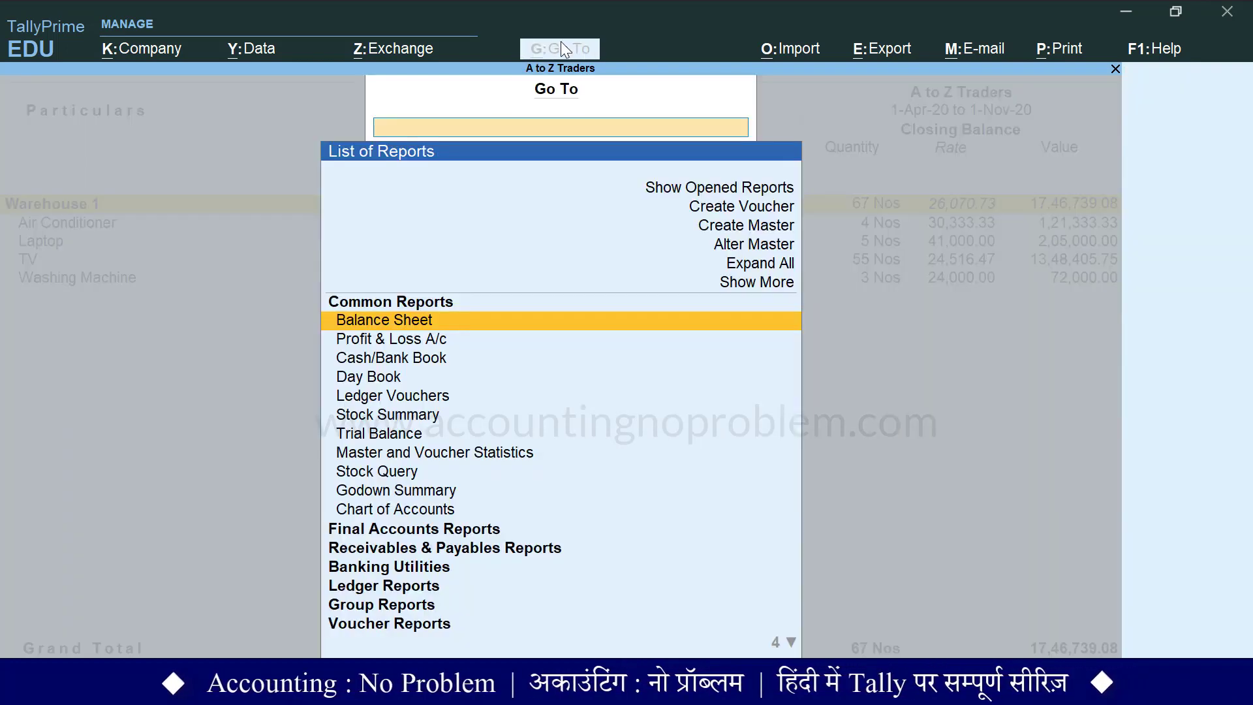
{"action": "key", "text": "Up"}
{"action": "key", "text": "Up"}
{"action": "key", "text": "Up"}
{"action": "key", "text": "Up"}
{"action": "key", "text": "Up"}
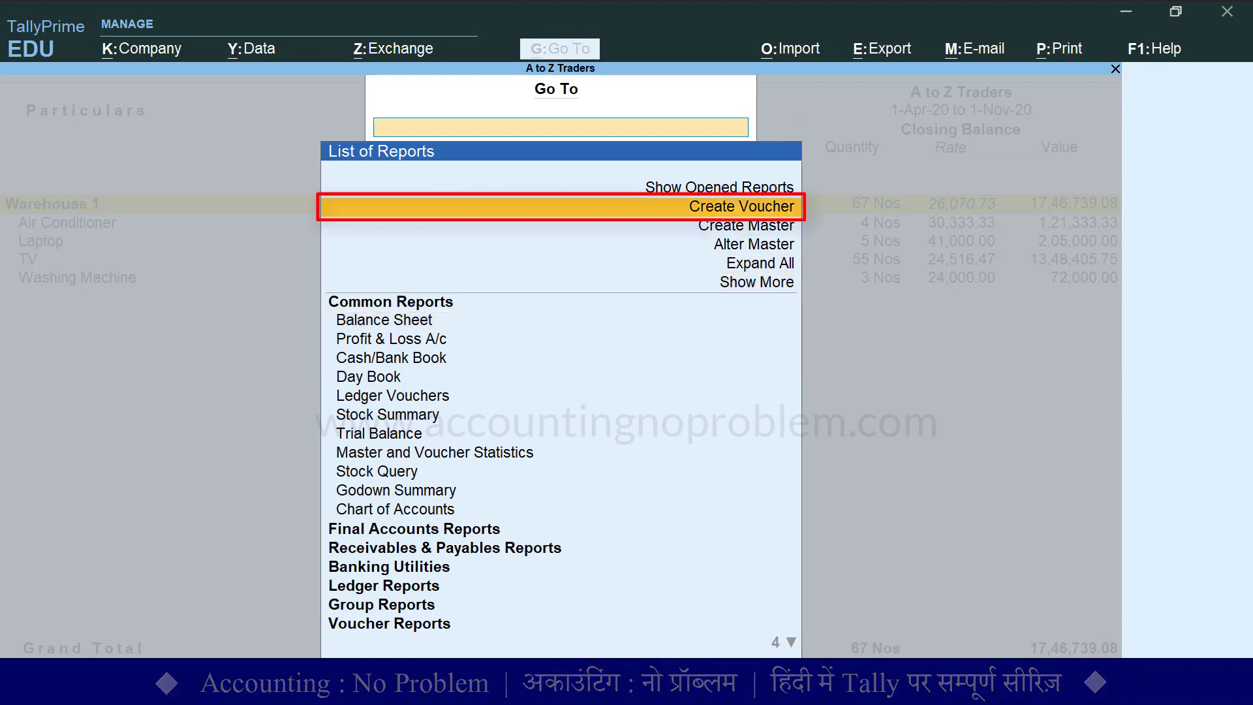
{"action": "key", "text": "Return"}
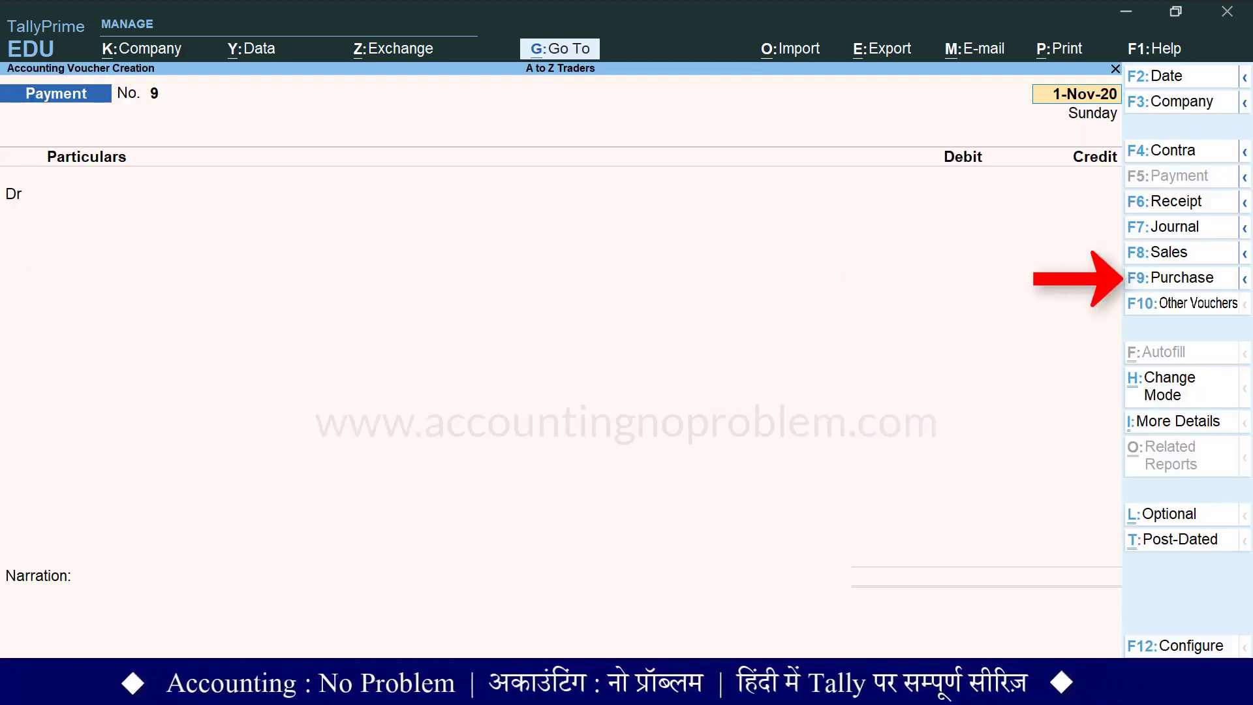
{"action": "key", "text": "F9"}
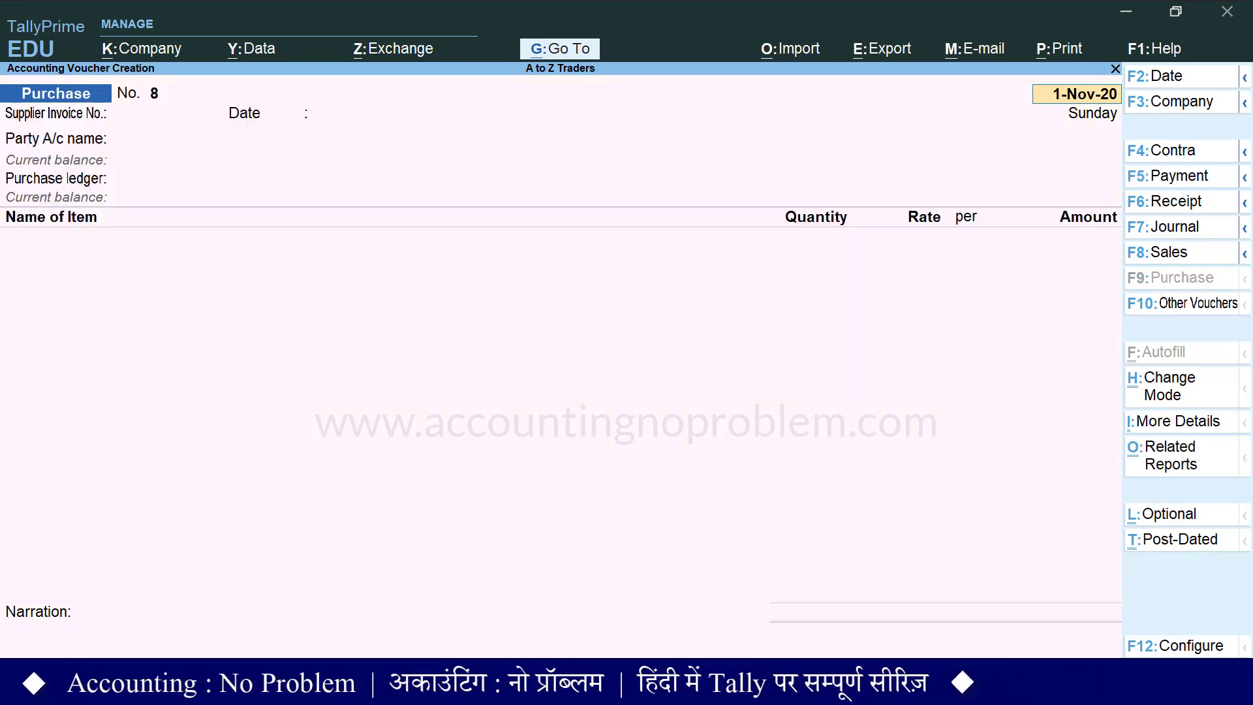
Step: Keep the voucher date and enter 265 as the supplier invoice number of the purchase voucher
{"action": "key", "text": "Return"}
{"action": "type", "text": "26"}
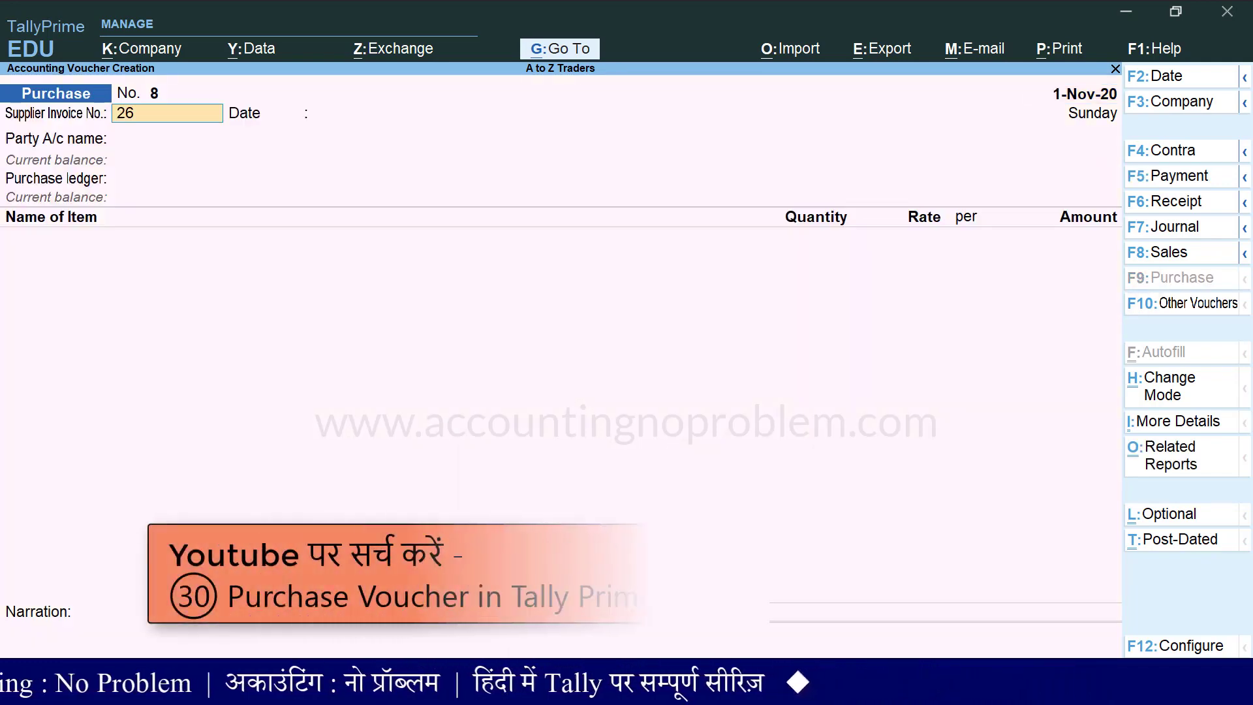
{"action": "type", "text": "5"}
{"action": "key", "text": "Return"}
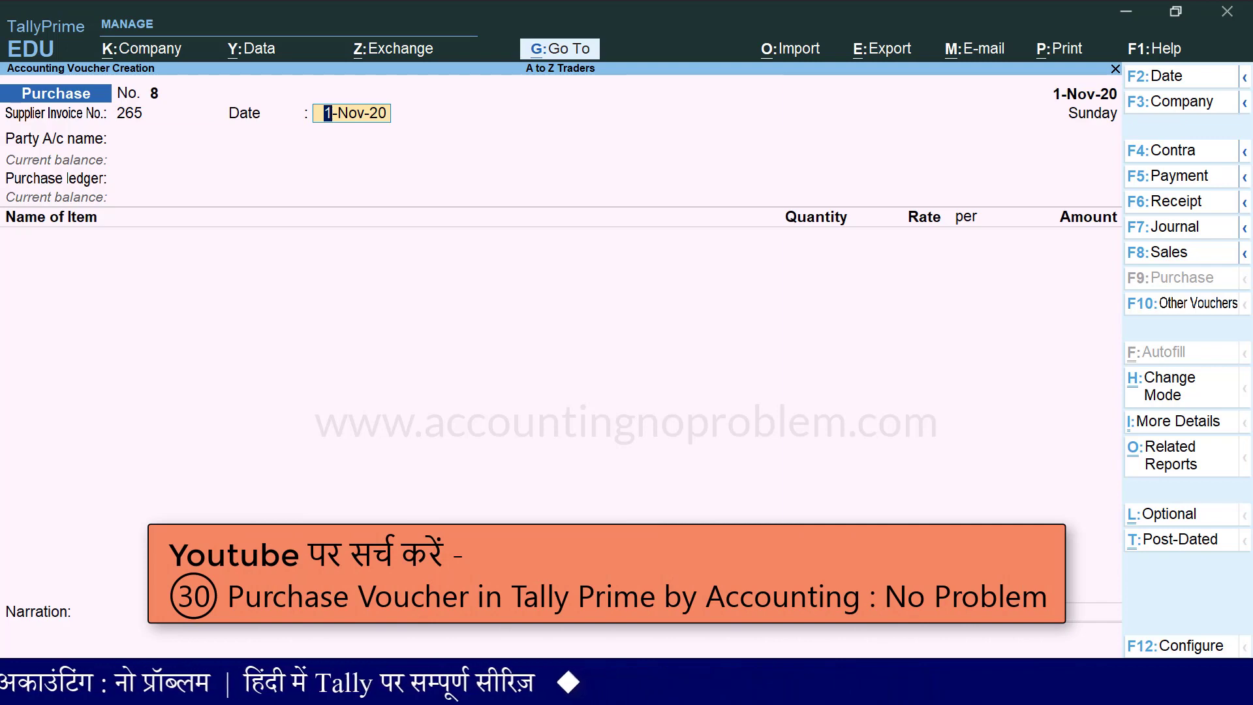
Step: Keep 1-Nov-20 as the supplier invoice date, choose Ashok Traders as the party with its default details, and use Purchase Account as the ledger
{"action": "key", "text": "Return"}
{"action": "key", "text": "Return"}
{"action": "key", "text": "ctrl+a"}
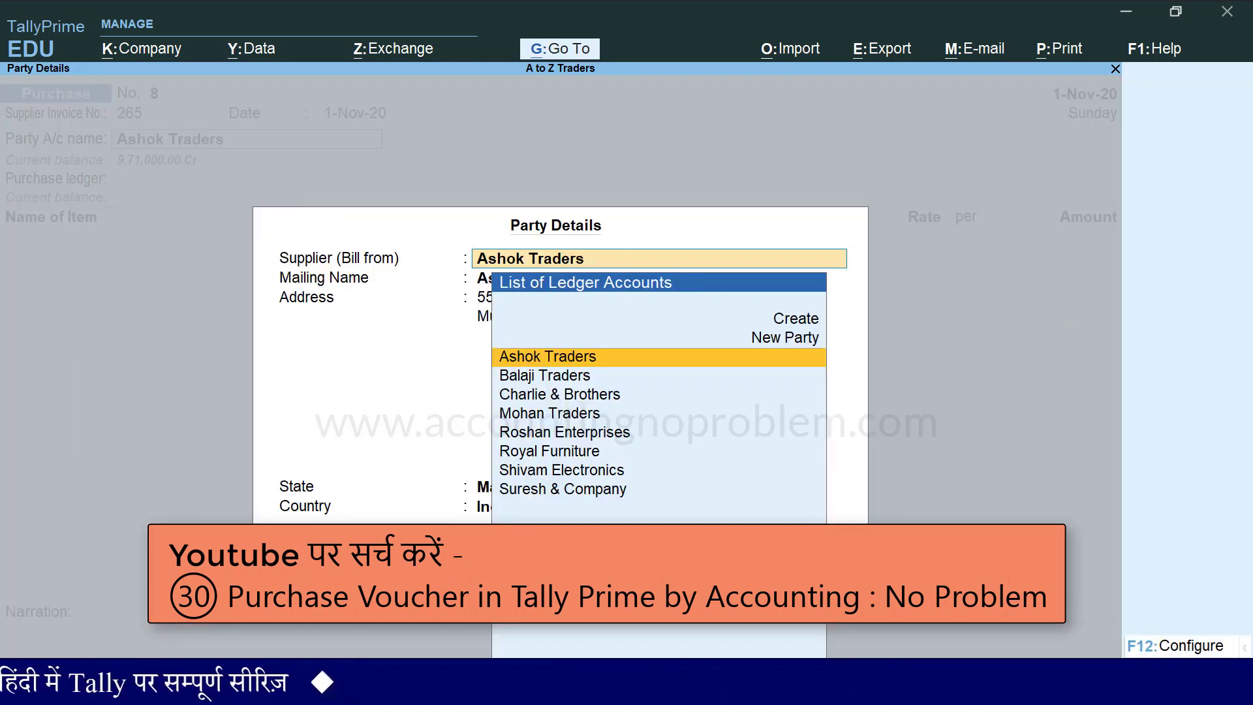
{"action": "key", "text": "ctrl+a"}
{"action": "key", "text": "Return"}
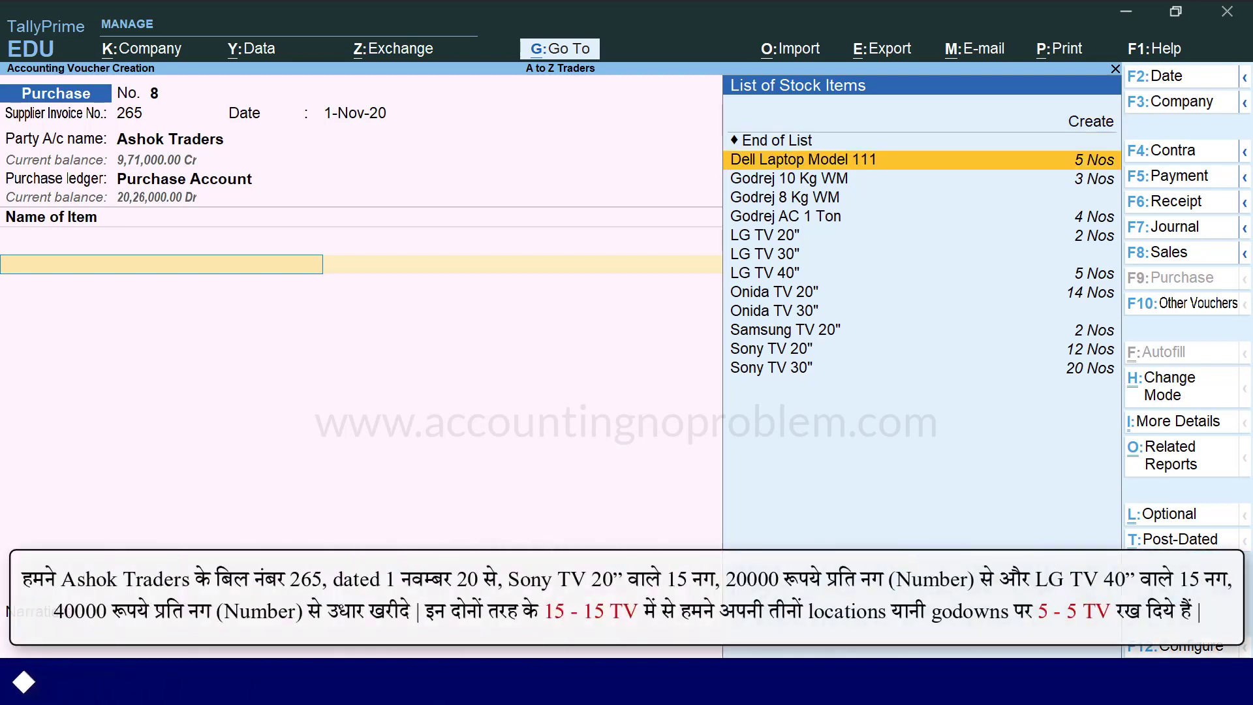
Step: Choose Sony TV 20" as the first stock item of the purchase voucher
{"action": "key", "text": "Down"}
{"action": "key", "text": "Down"}
{"action": "key", "text": "Down"}
{"action": "key", "text": "Down"}
{"action": "key", "text": "Down"}
{"action": "key", "text": "Down"}
{"action": "key", "text": "Down"}
{"action": "key", "text": "Down"}
{"action": "key", "text": "Down"}
{"action": "key", "text": "Down"}
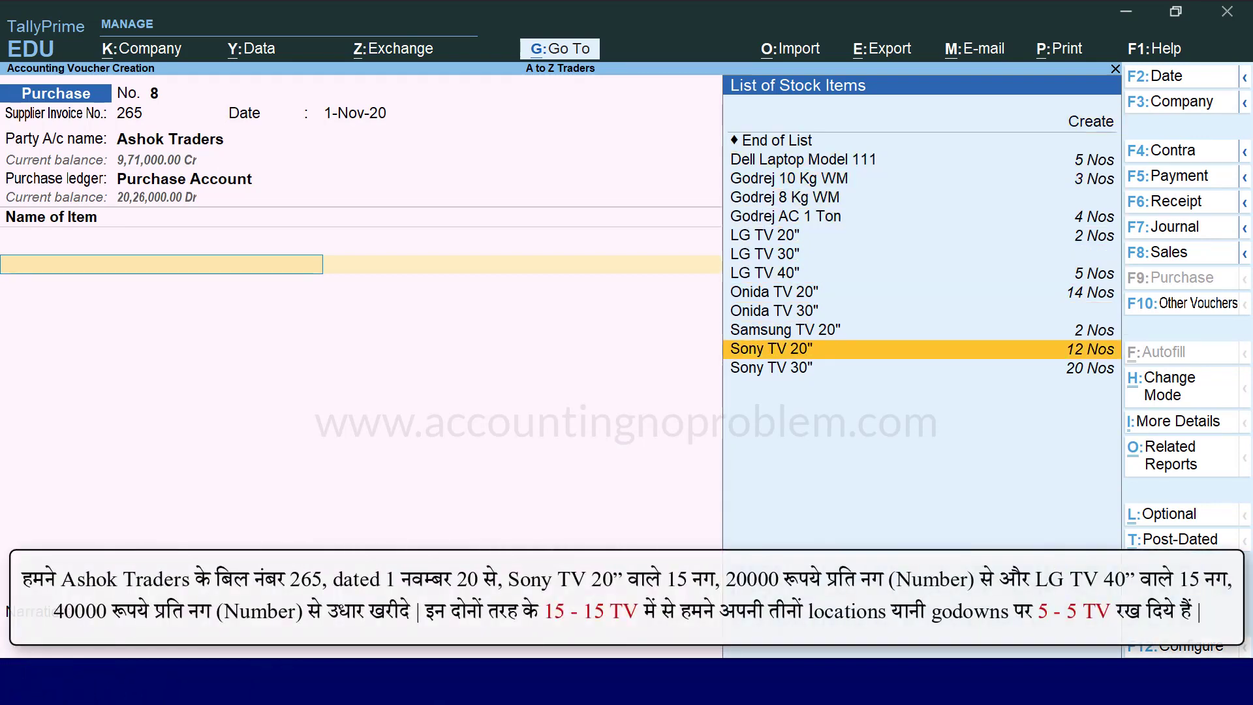
{"action": "key", "text": "Return"}
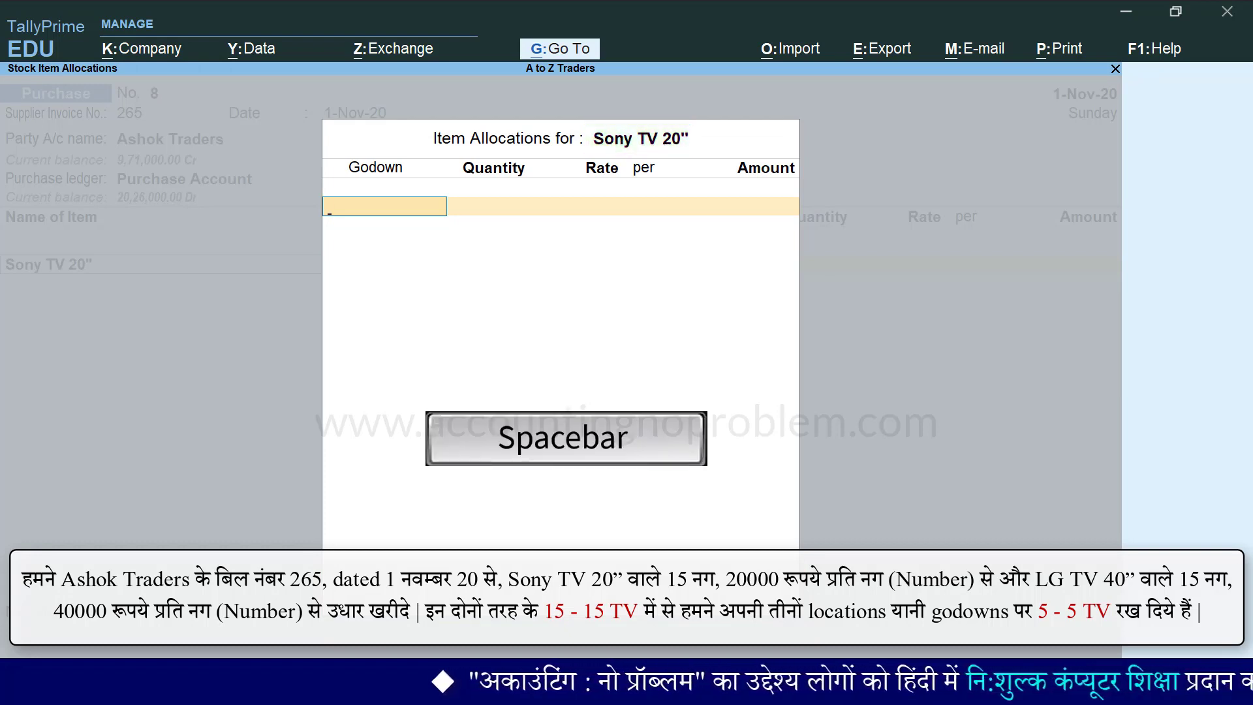
Step: Allocate 5 Nos of Sony TV 20" to Warehouse 1 at a rate of 20,000 per Nos
{"action": "key", "text": "space"}
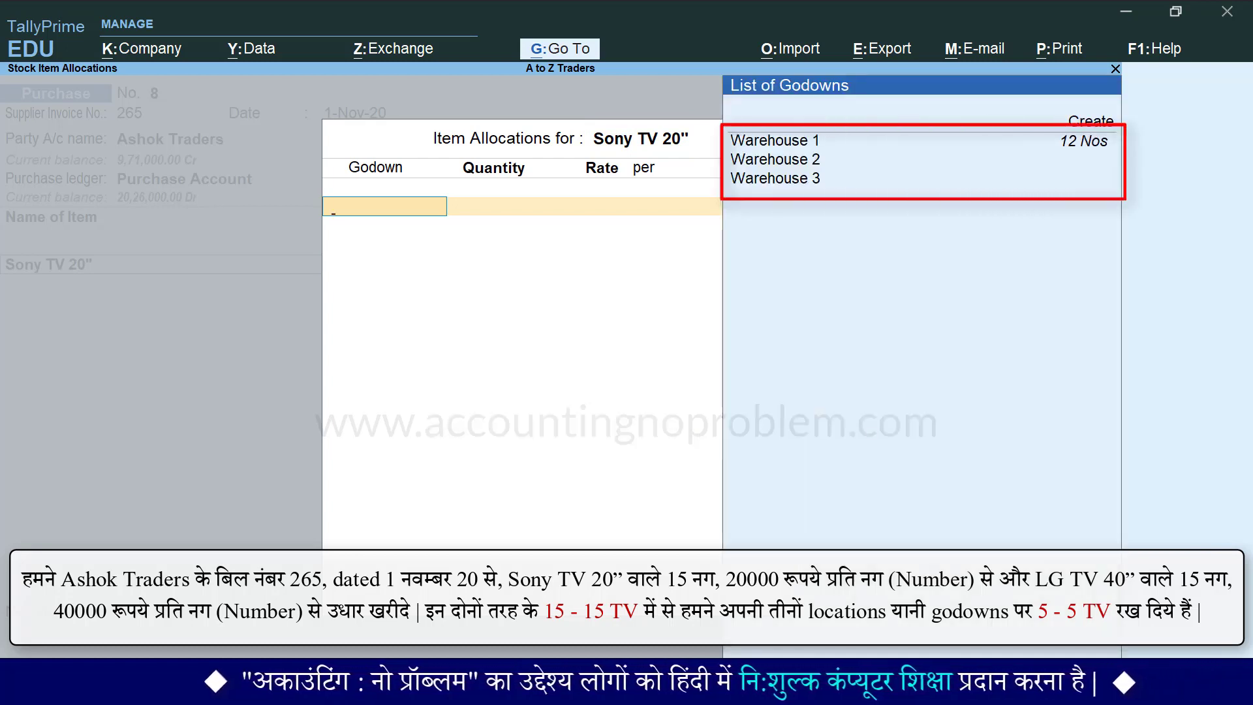
{"action": "key", "text": "Down"}
{"action": "key", "text": "Down"}
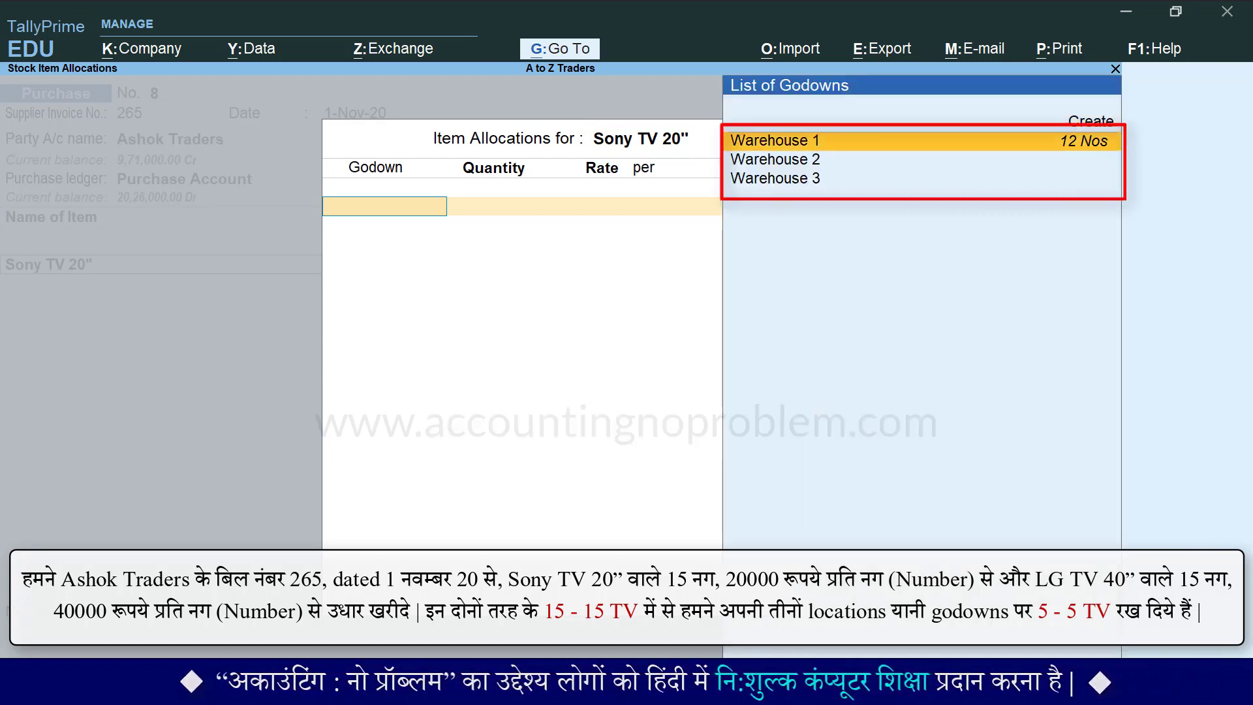
{"action": "key", "text": "Return"}
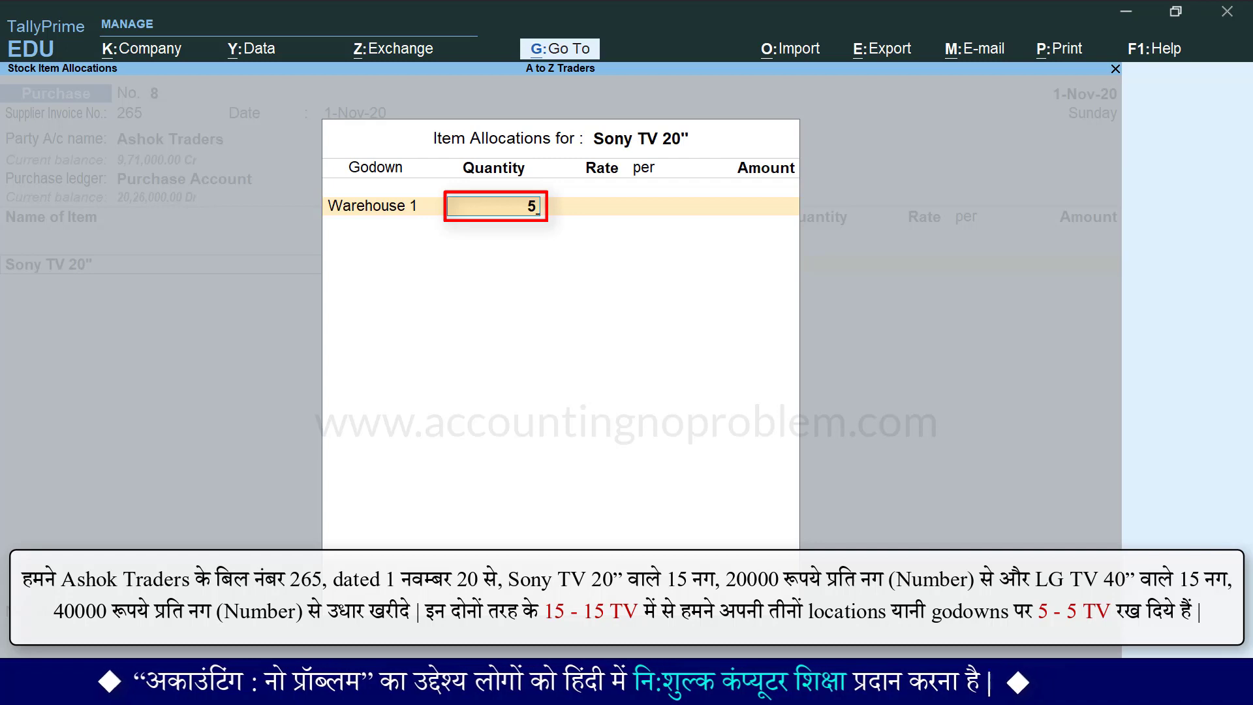
{"action": "key", "text": "Return"}
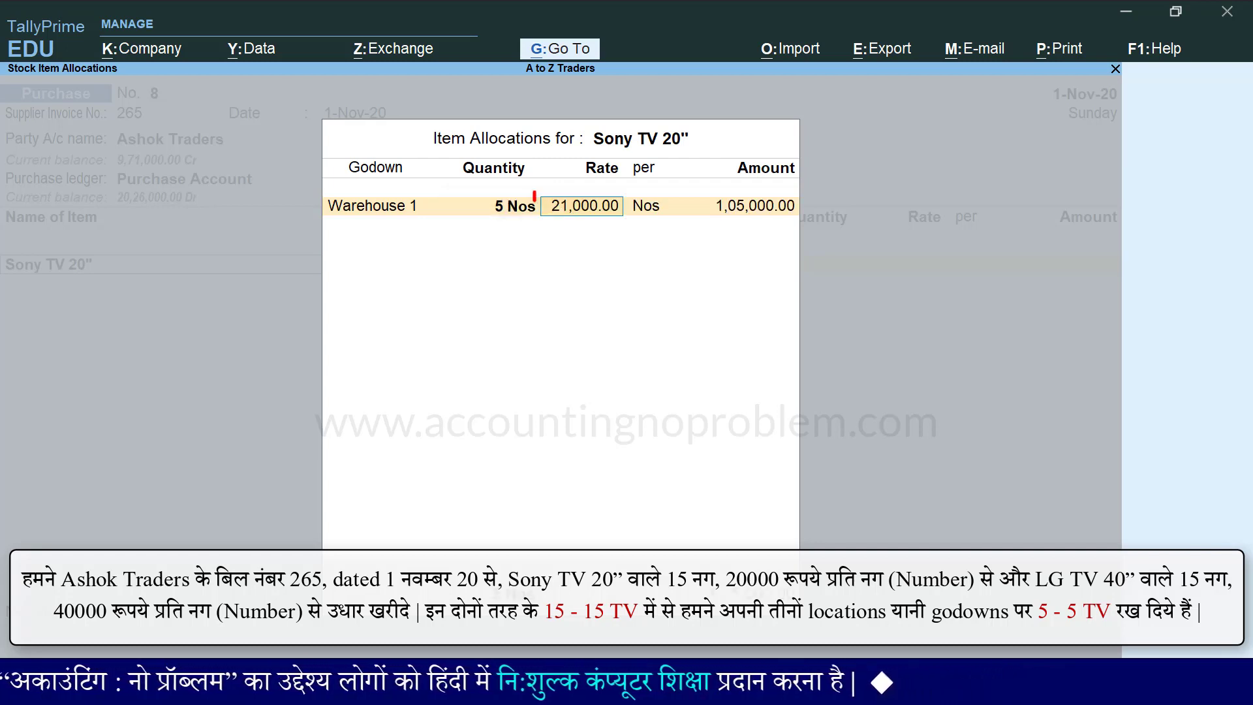
{"action": "type", "text": "20"}
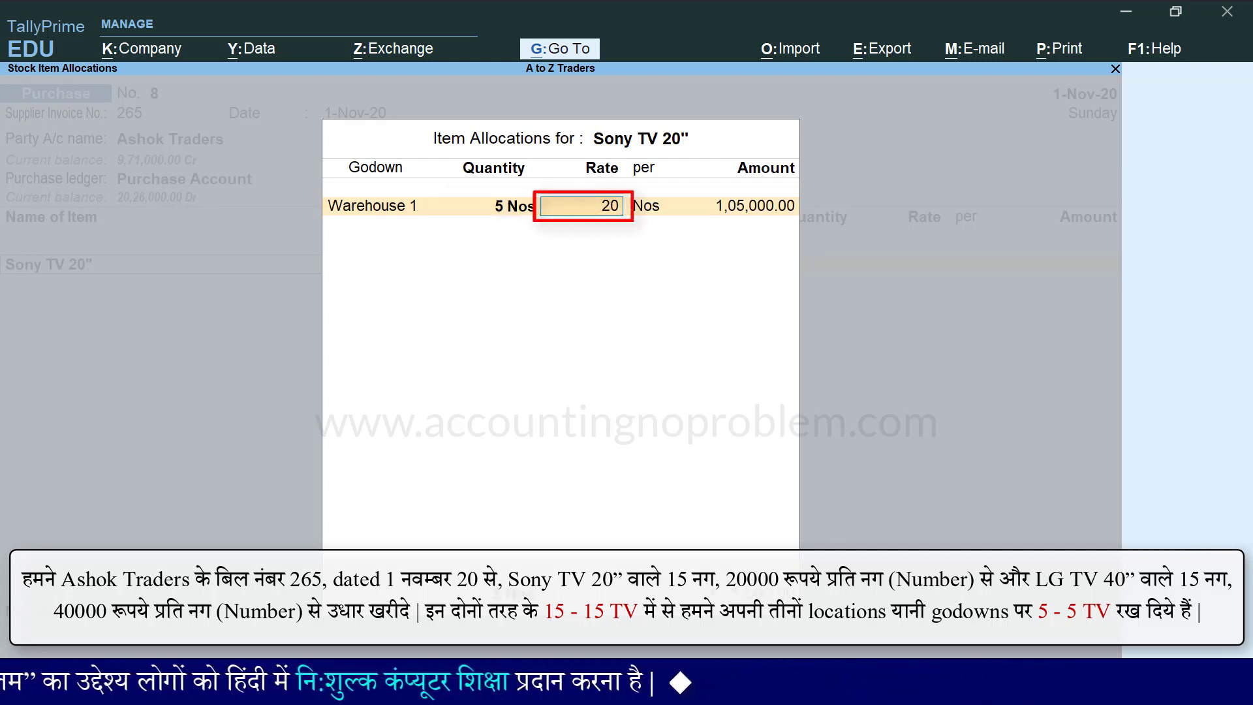
{"action": "type", "text": ",000"}
{"action": "key", "text": "Return"}
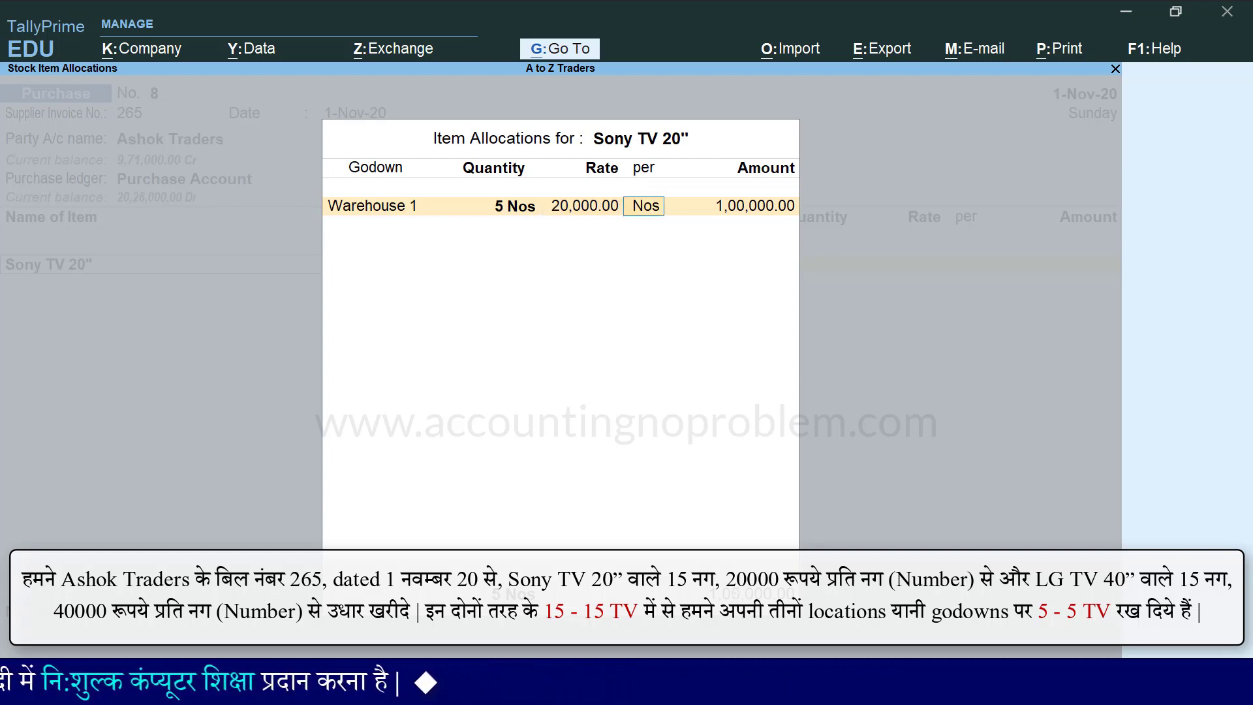
{"action": "key", "text": "Return"}
{"action": "key", "text": "Return"}
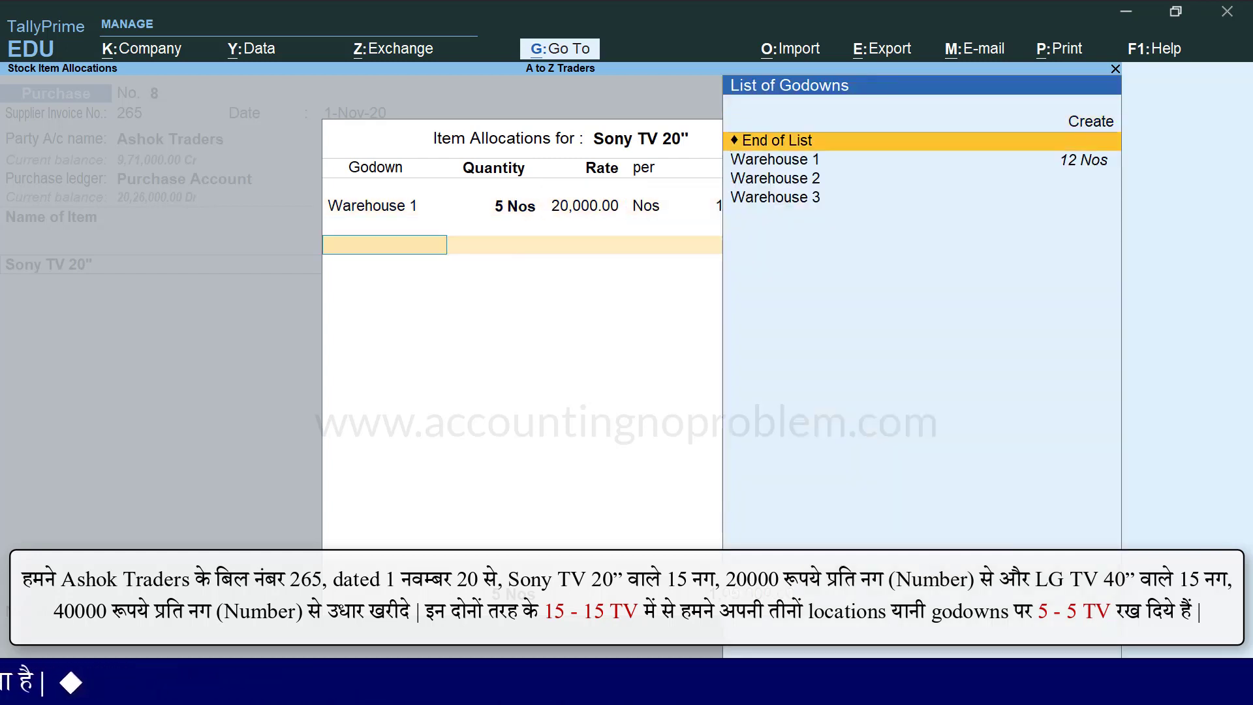
Step: Allocate another 5 Nos of Sony TV 20" to Warehouse 2 at the rate of 20,000
{"action": "key", "text": "Down"}
{"action": "key", "text": "Down"}
{"action": "key", "text": "Return"}
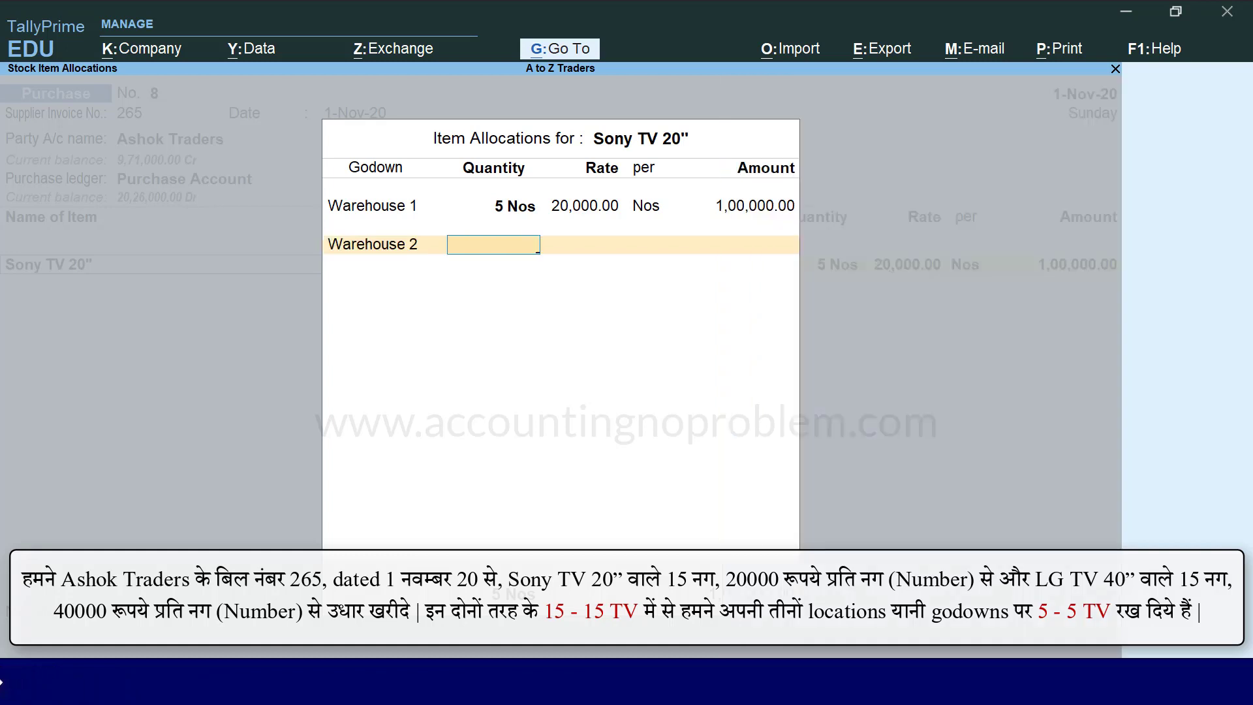
{"action": "type", "text": "5"}
{"action": "key", "text": "Return"}
{"action": "key", "text": "Return"}
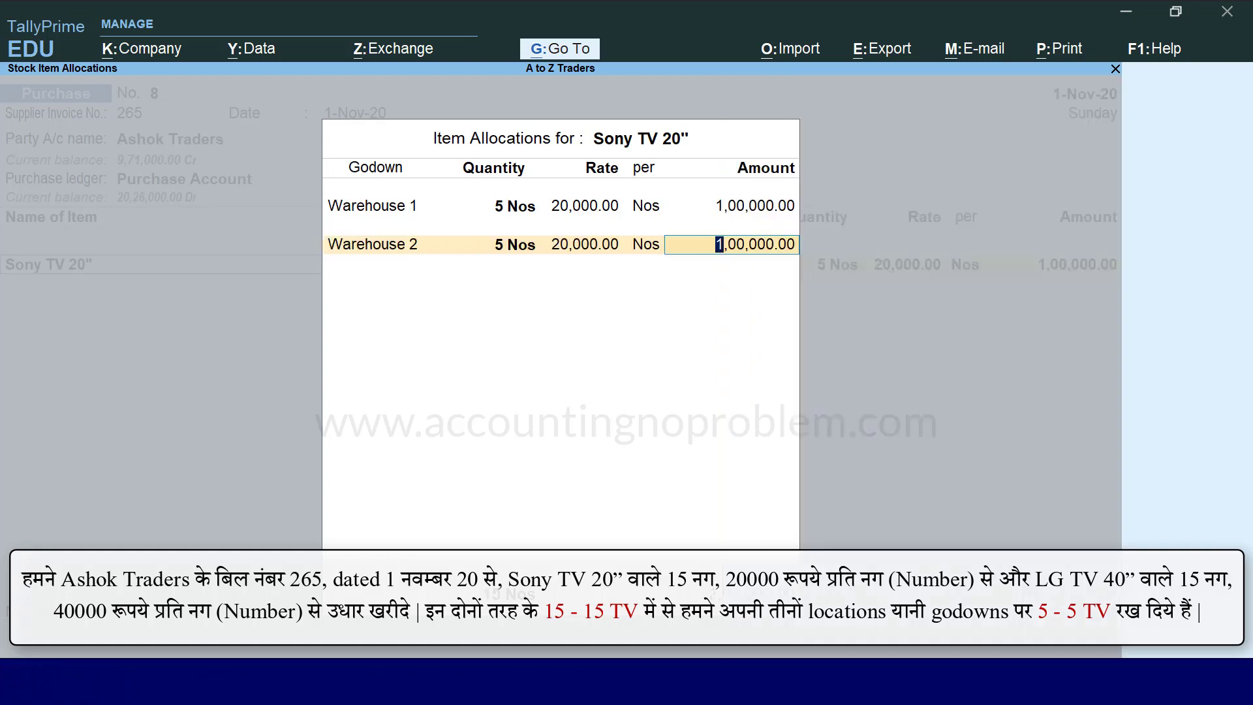
{"action": "key", "text": "Return"}
Step: Allocate 5 Nos of Sony TV 20" to Warehouse 3 at 20,000 each and finish the item's godown allocation
{"action": "key", "text": "Down"}
{"action": "key", "text": "Down"}
{"action": "key", "text": "Down"}
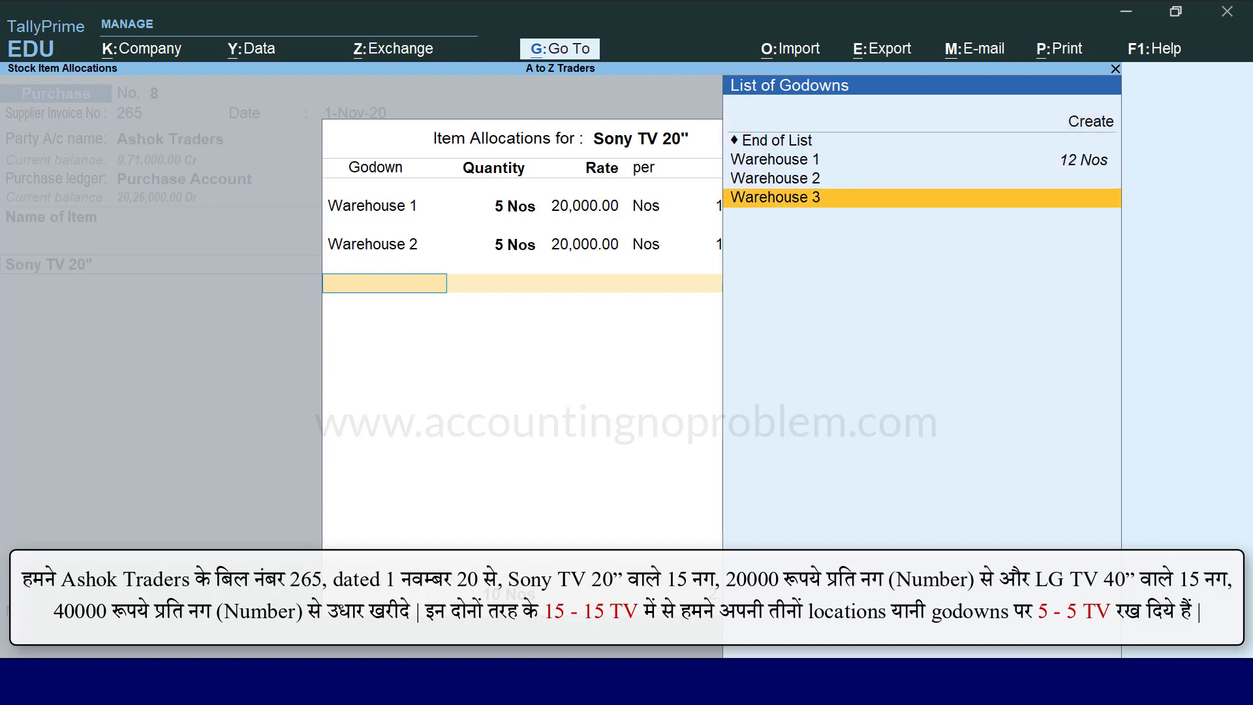
{"action": "key", "text": "Return"}
{"action": "type", "text": "5"}
{"action": "key", "text": "Return"}
{"action": "key", "text": "Return"}
{"action": "key", "text": "Return"}
{"action": "key", "text": "Return"}
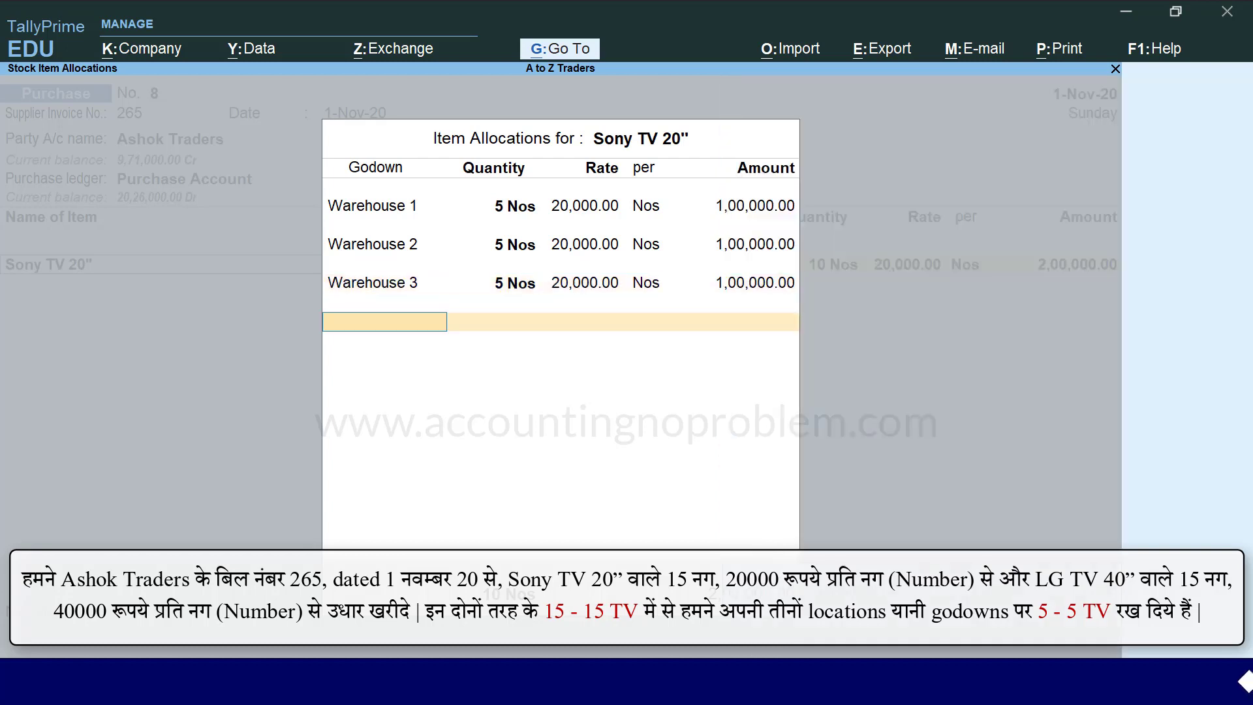
{"action": "key", "text": "Return"}
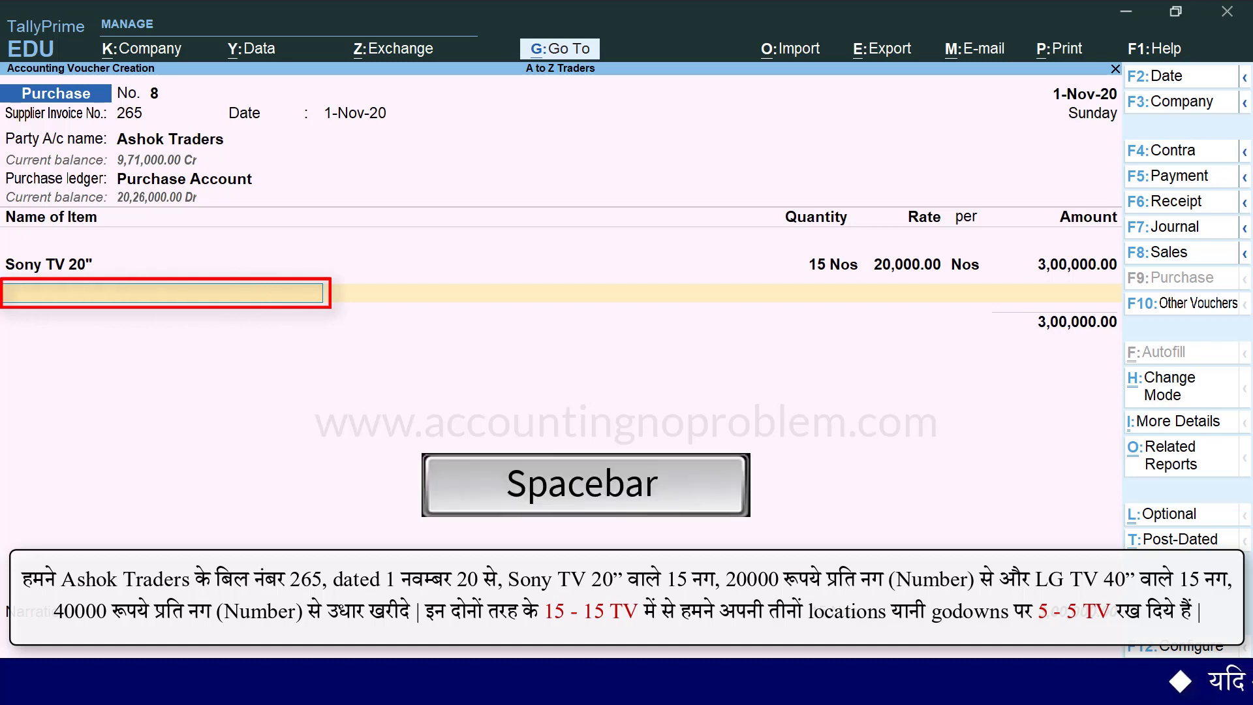
Step: Add LG TV 40" as the second stock item of the purchase voucher
{"action": "key", "text": "space"}
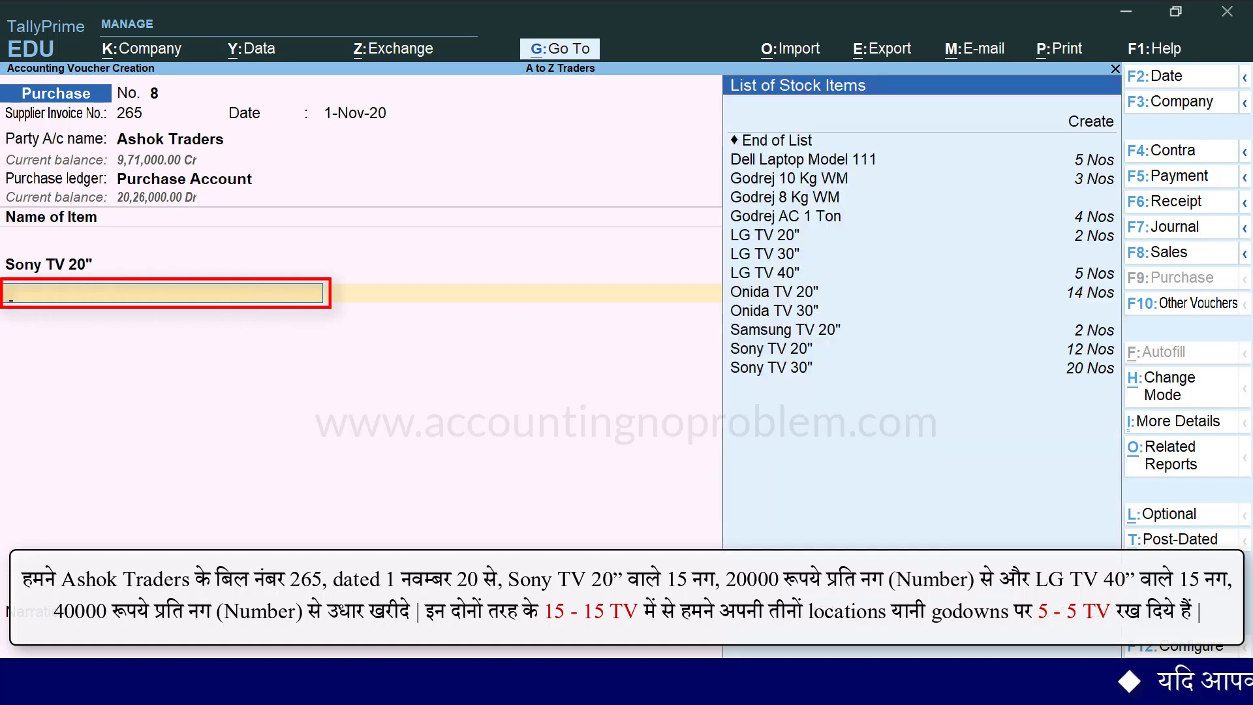
{"action": "type", "text": "L"}
{"action": "key", "text": "Down"}
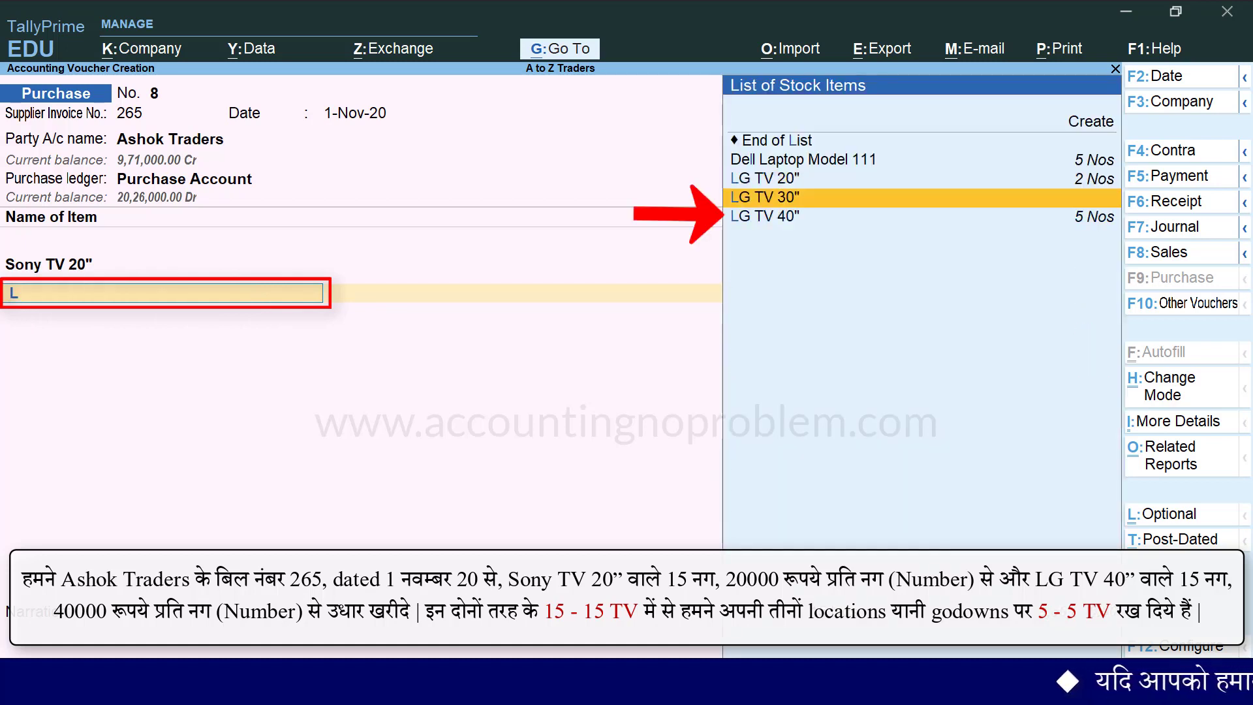
{"action": "key", "text": "Down"}
{"action": "key", "text": "Return"}
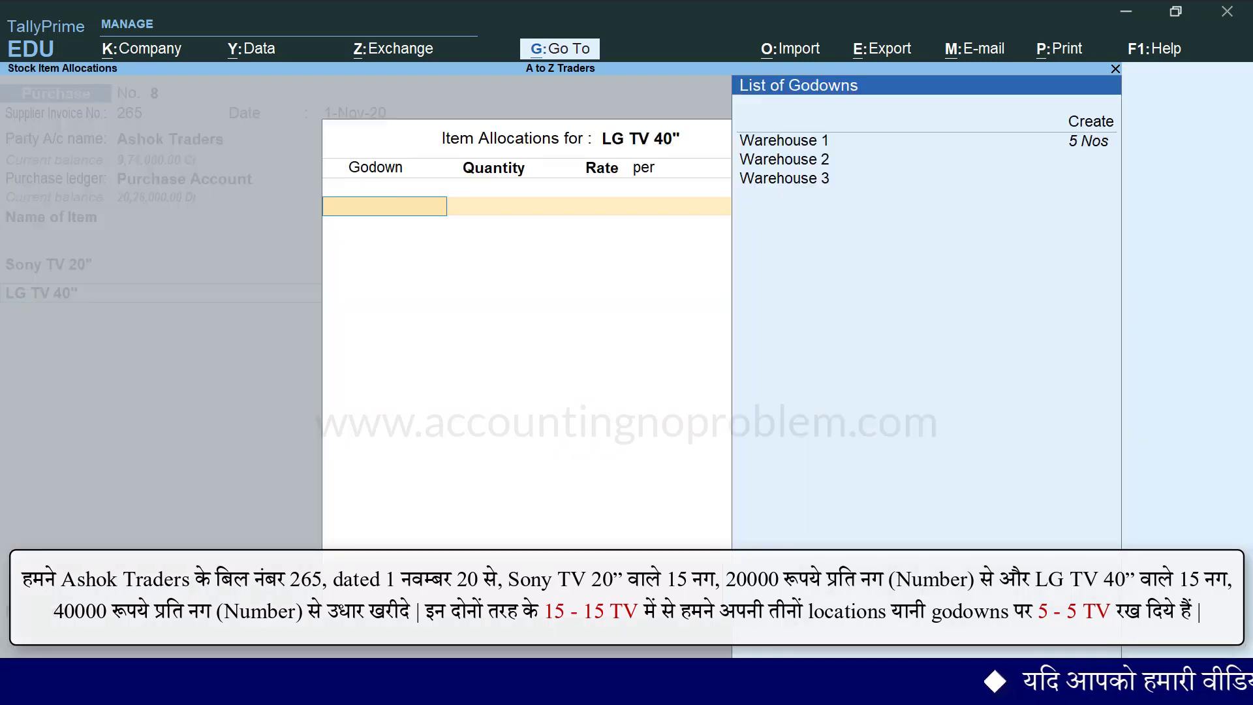
Step: Allocate 5 Nos of LG TV 40" to Warehouse 1 at a rate of 40,000 per Nos
{"action": "key", "text": "Return"}
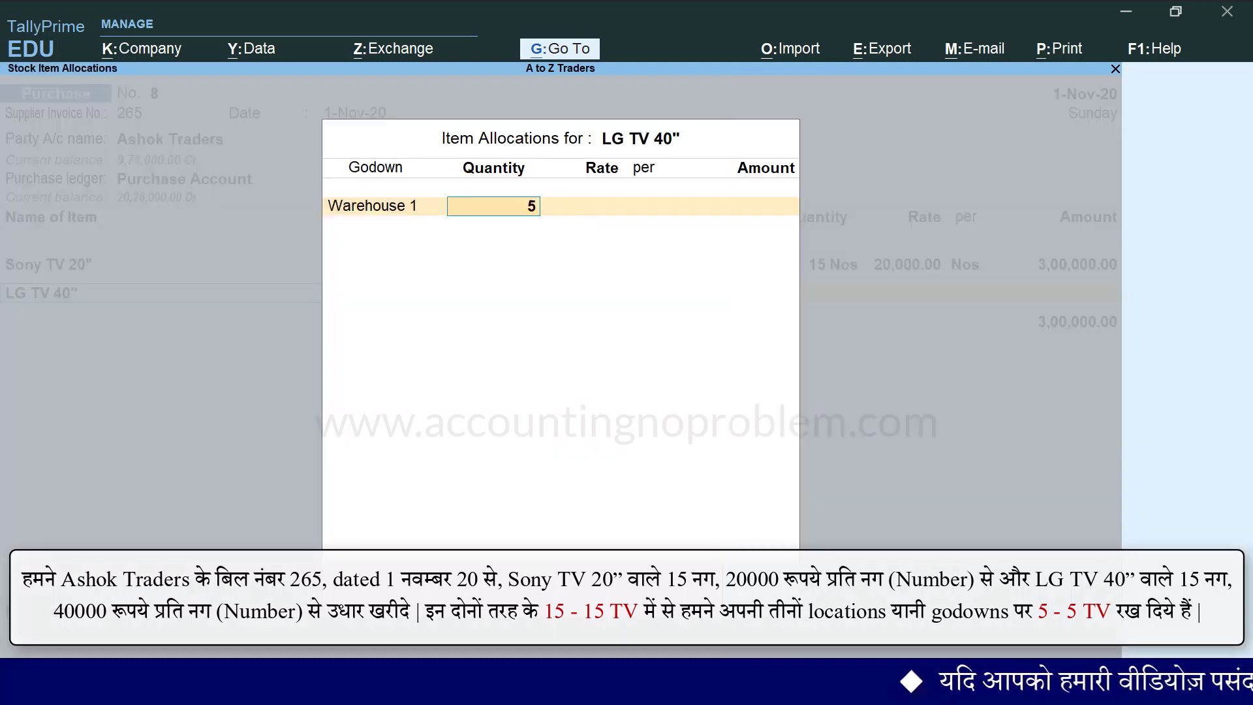
{"action": "key", "text": "Return"}
{"action": "key", "text": "Return"}
{"action": "key", "text": "Return"}
{"action": "key", "text": "Return"}
Step: Allocate another 5 Nos of LG TV 40" to Warehouse 2 at the rate of 40,000
{"action": "key", "text": "Down"}
{"action": "key", "text": "Down"}
{"action": "key", "text": "Down"}
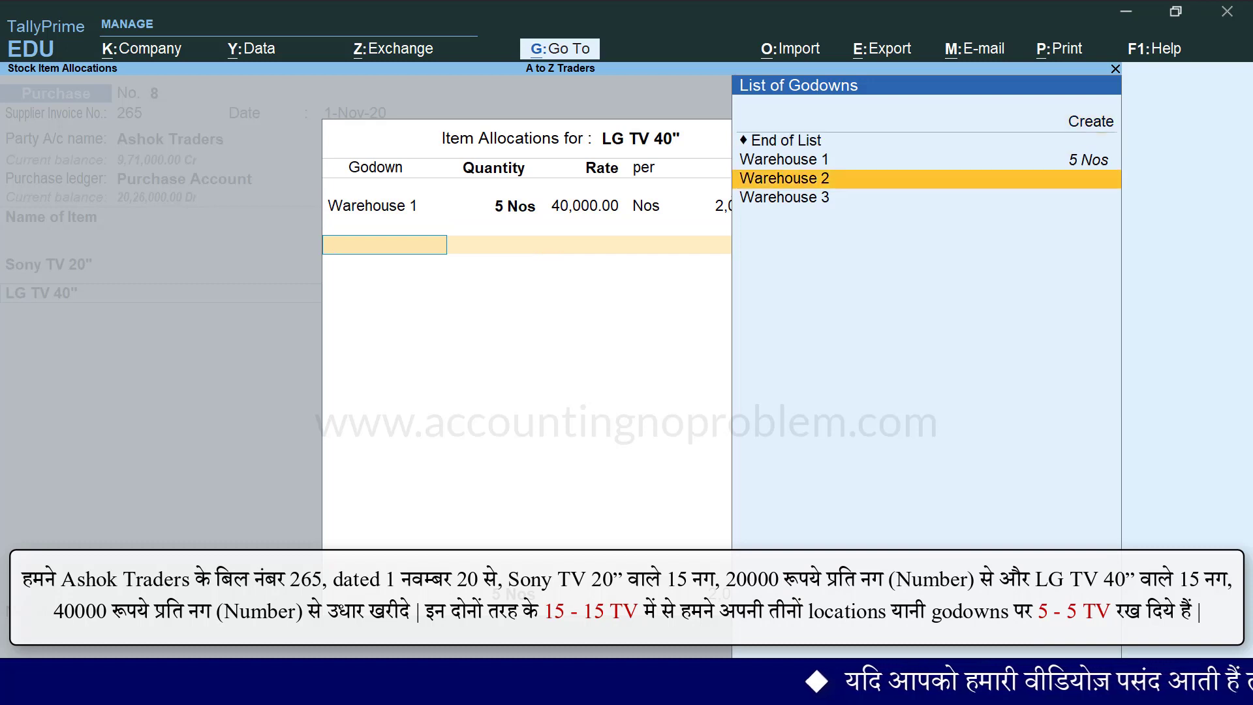
{"action": "key", "text": "Return"}
{"action": "type", "text": "5"}
{"action": "key", "text": "Return"}
{"action": "key", "text": "Return"}
{"action": "key", "text": "Return"}
{"action": "key", "text": "Return"}
Step: Allocate 5 Nos of LG TV 40" to Warehouse 3 at 40,000 each, finish the godown allocation and accept the item's amount
{"action": "key", "text": "Down"}
{"action": "key", "text": "Down"}
{"action": "key", "text": "Down"}
{"action": "key", "text": "Down"}
{"action": "key", "text": "Return"}
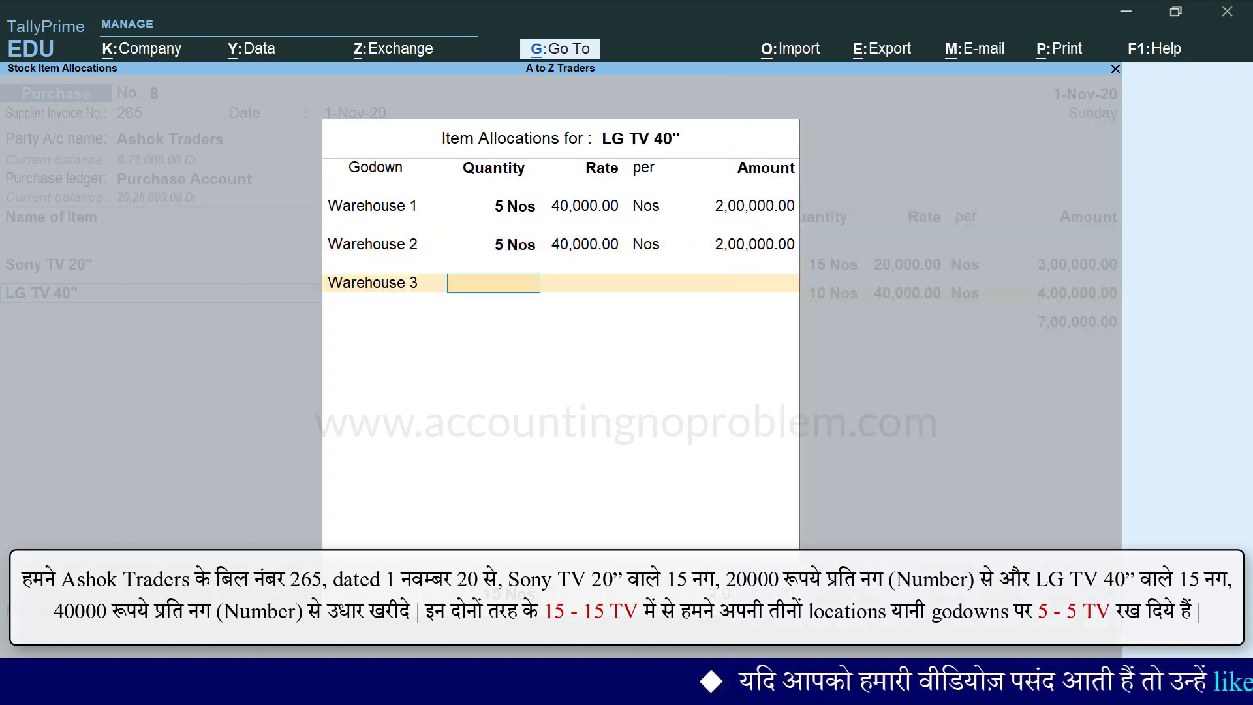
{"action": "type", "text": "5"}
{"action": "key", "text": "Return"}
{"action": "key", "text": "Return"}
{"action": "key", "text": "Return"}
{"action": "key", "text": "Return"}
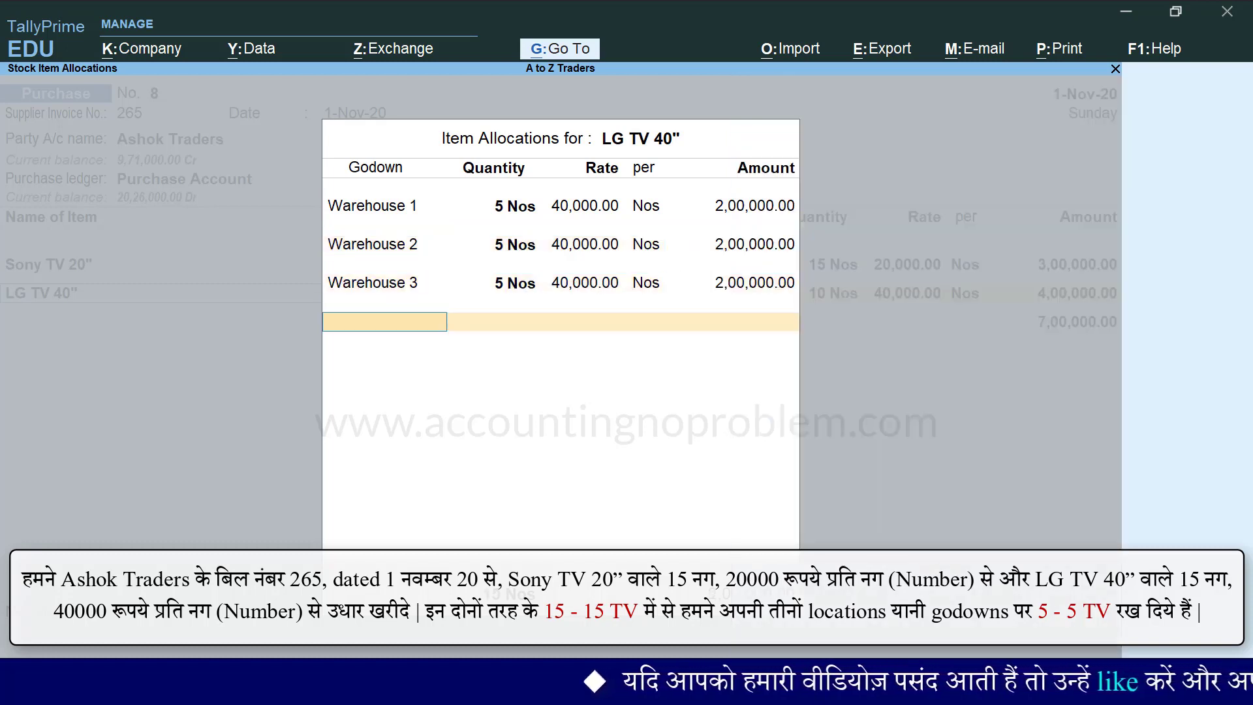
{"action": "key", "text": "Return"}
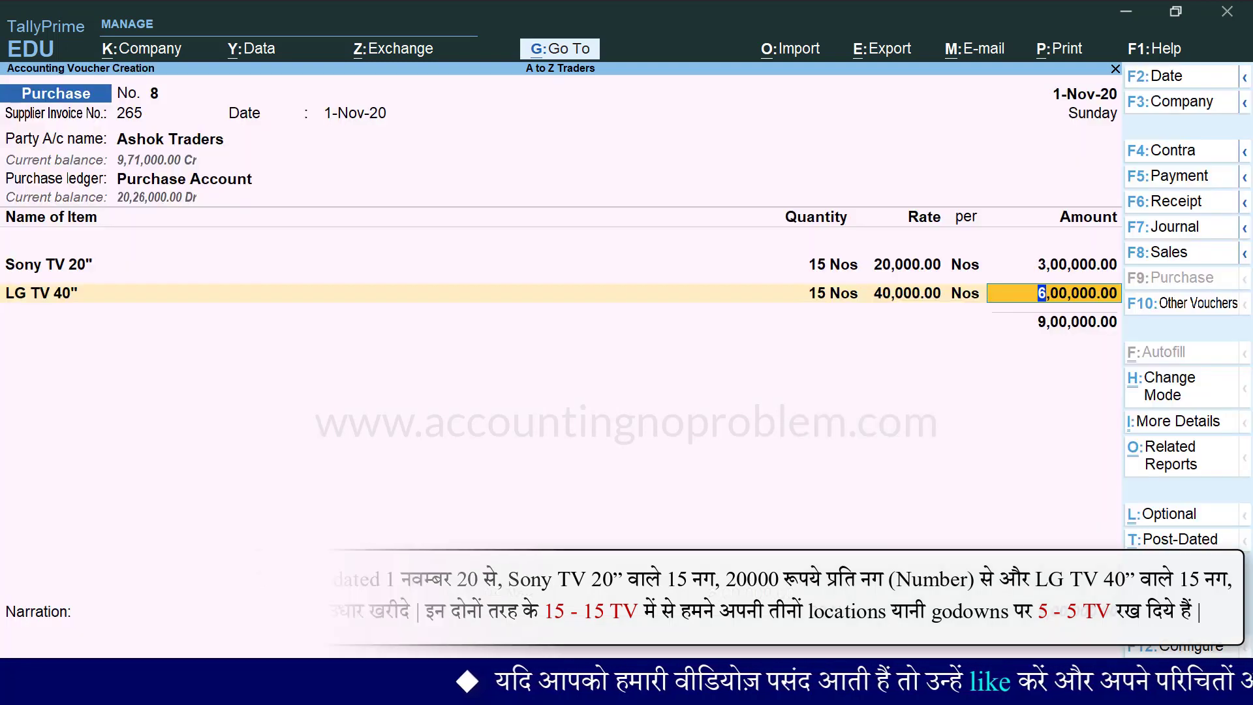
{"action": "key", "text": "Return"}
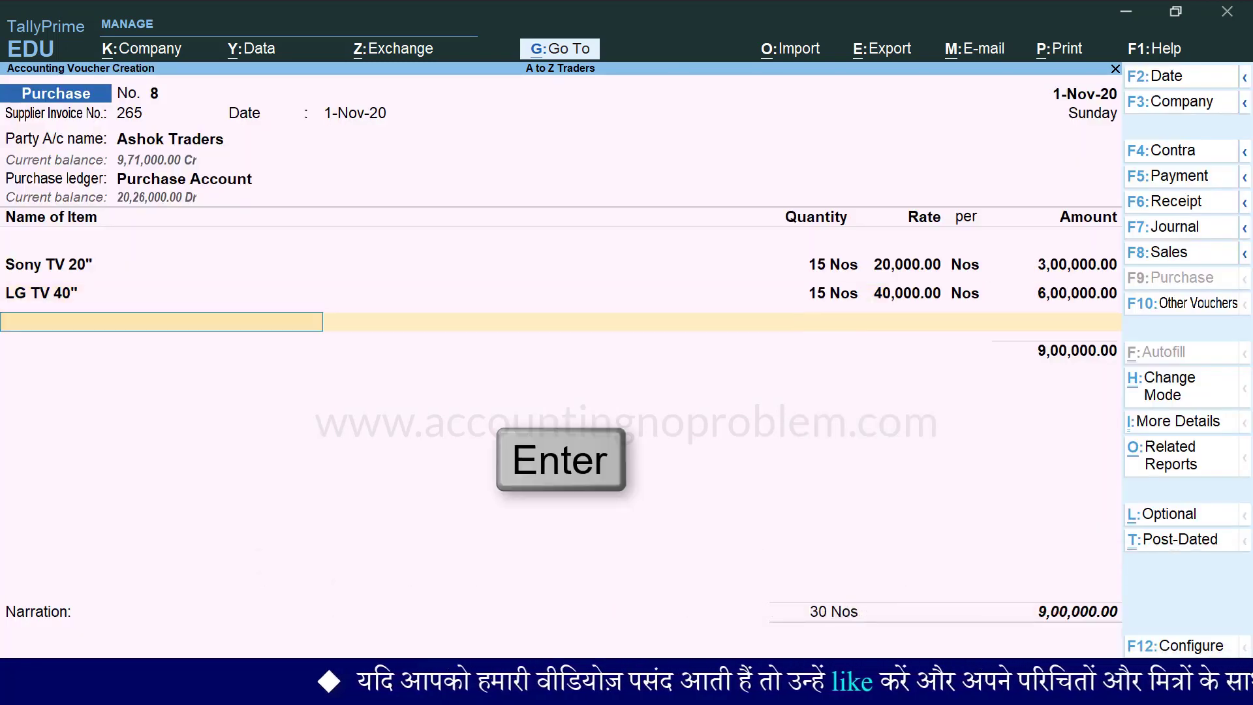
Step: End the item list, leave the narration empty and save the purchase voucher
{"action": "key", "text": "Return"}
{"action": "key", "text": "Return"}
{"action": "key", "text": "Return"}
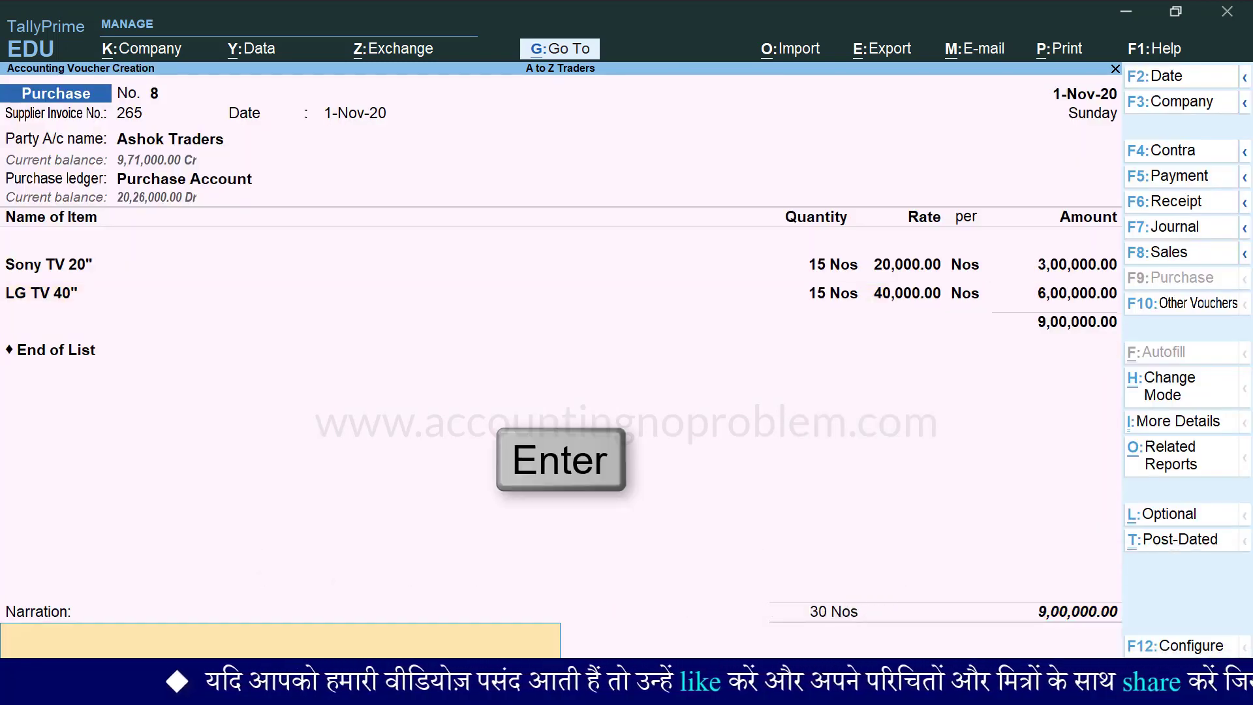
{"action": "key", "text": "Return"}
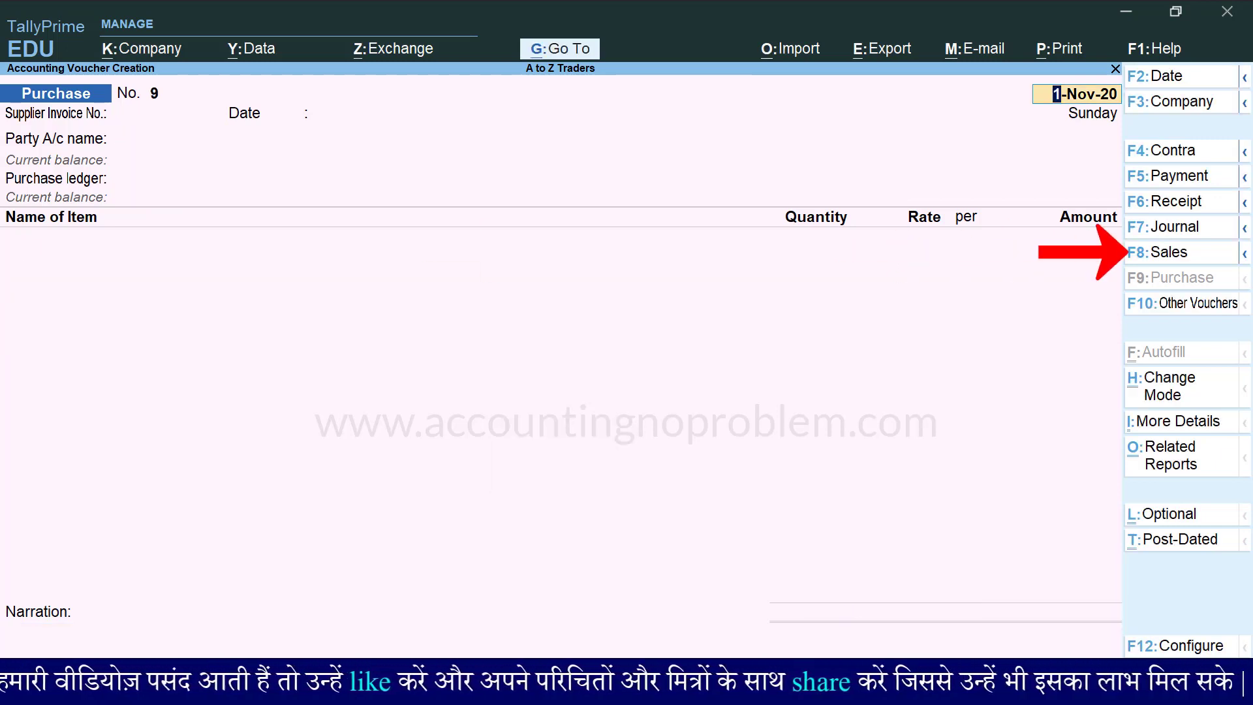
Step: Start a sales voucher dated 1-Nov-20 for the party Balaji Traders with its default details and Sales Account as the sales ledger
{"action": "key", "text": "F8"}
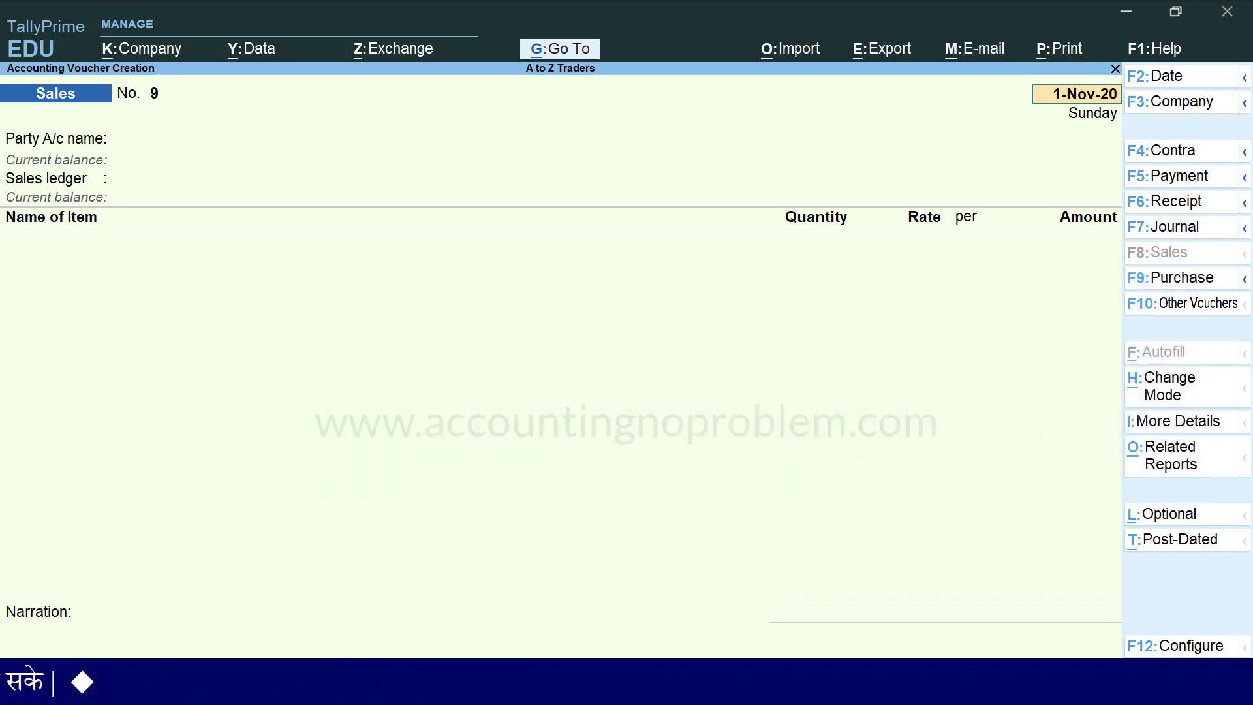
{"action": "key", "text": "Return"}
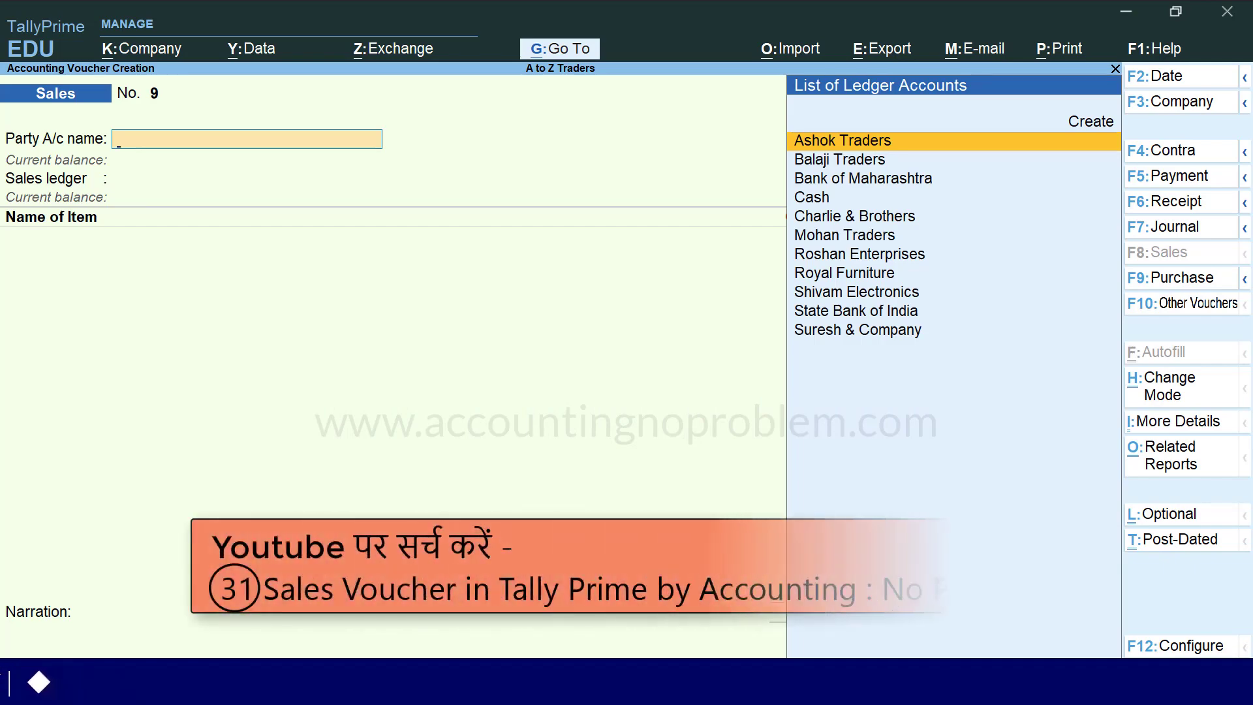
{"action": "key", "text": "Down"}
{"action": "key", "text": "Return"}
{"action": "key", "text": "ctrl+a"}
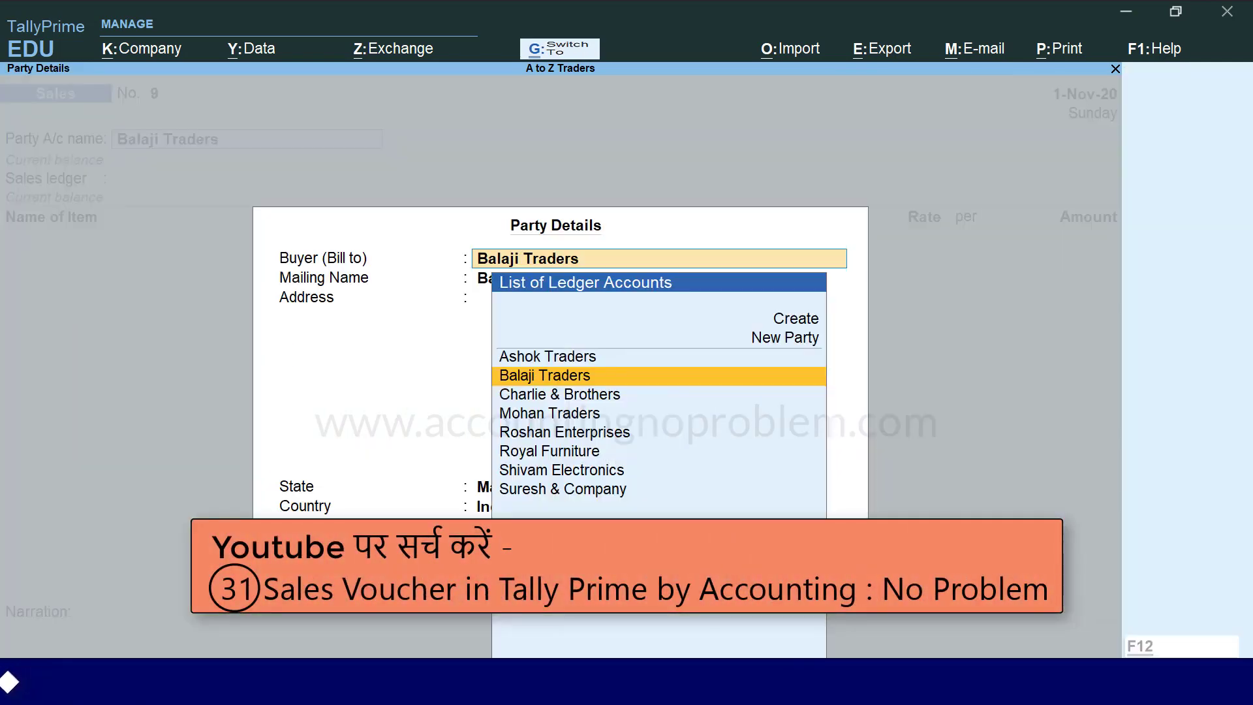
{"action": "key", "text": "ctrl+a"}
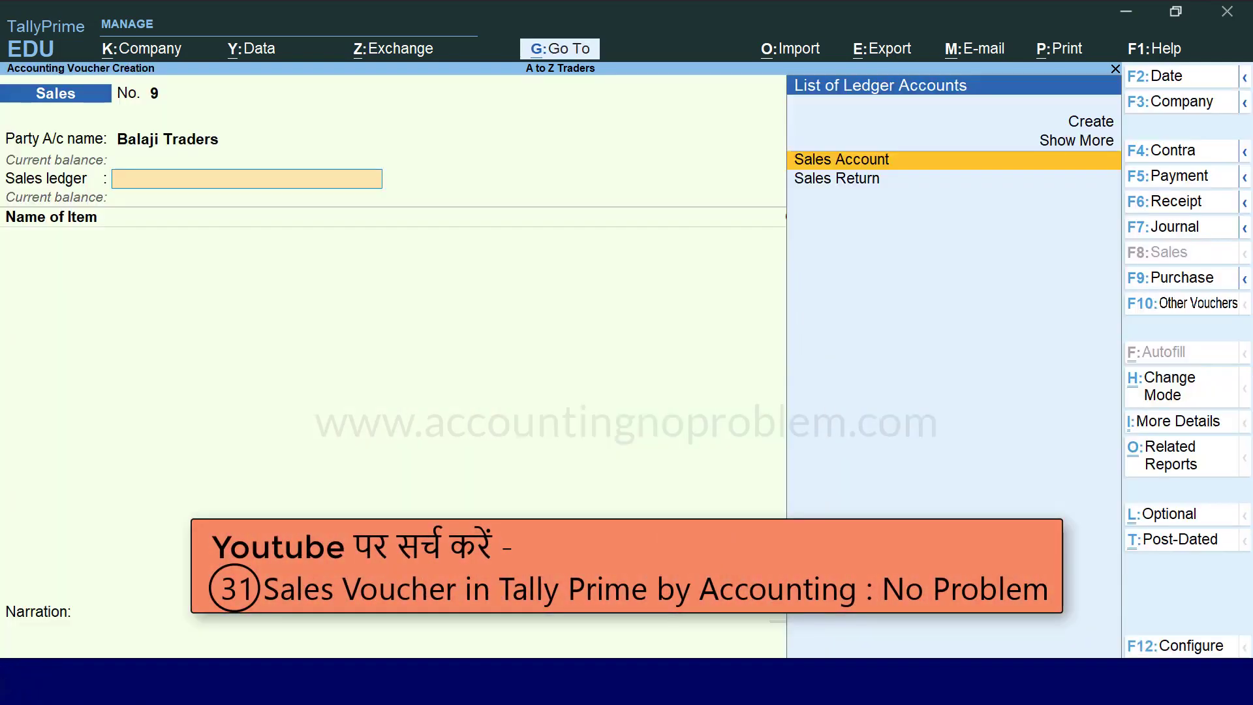
{"action": "key", "text": "Return"}
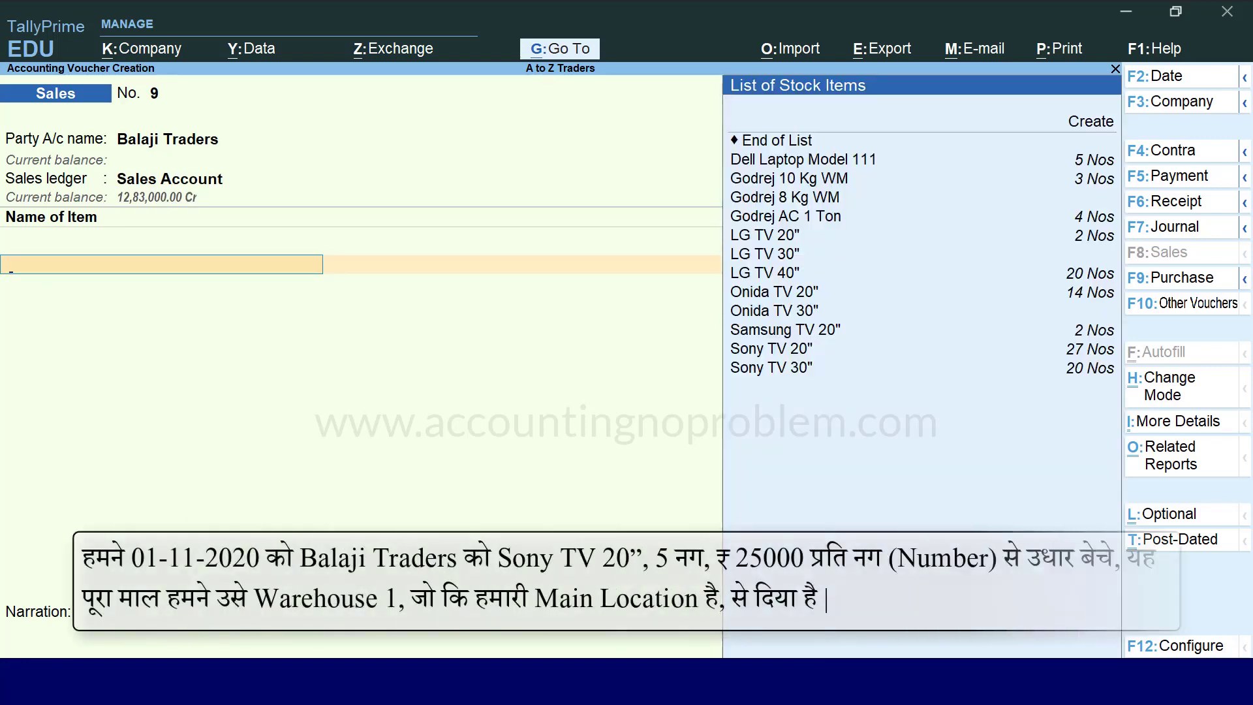
Step: Add the stock item Sony TV 20" to the sales voucher and choose Warehouse 1 as its godown
{"action": "type", "text": "S"}
{"action": "key", "text": "Down"}
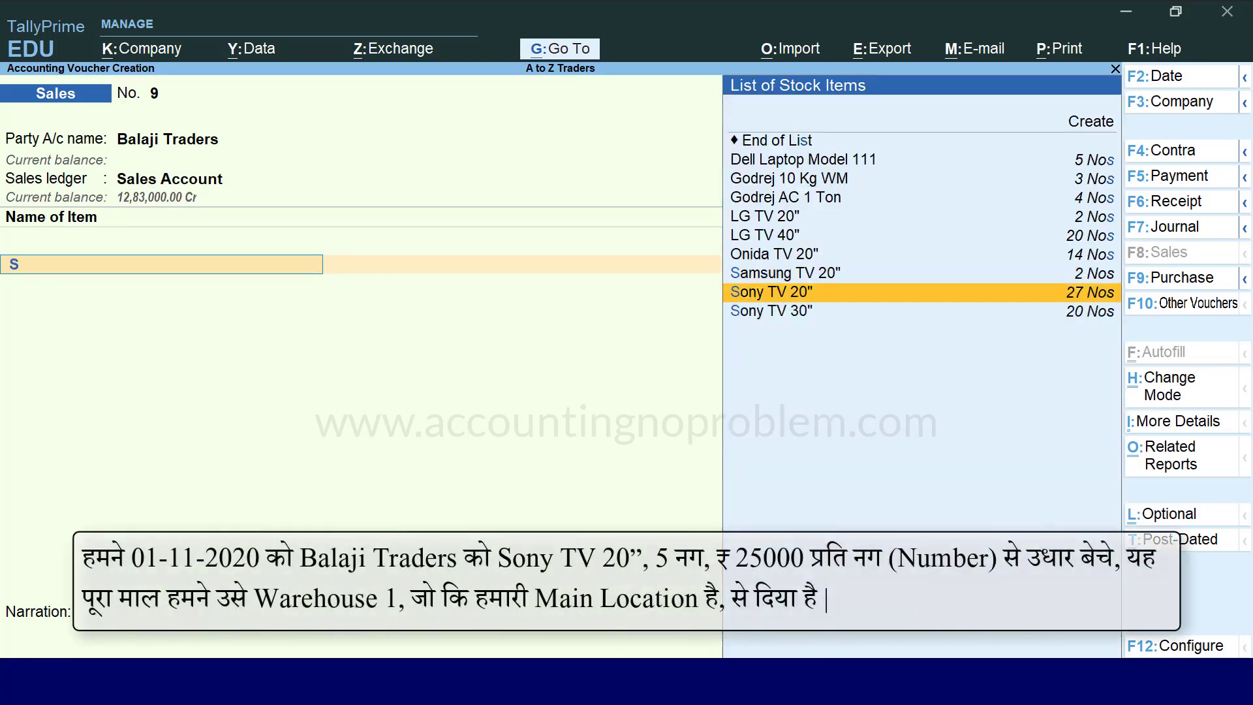
{"action": "key", "text": "Return"}
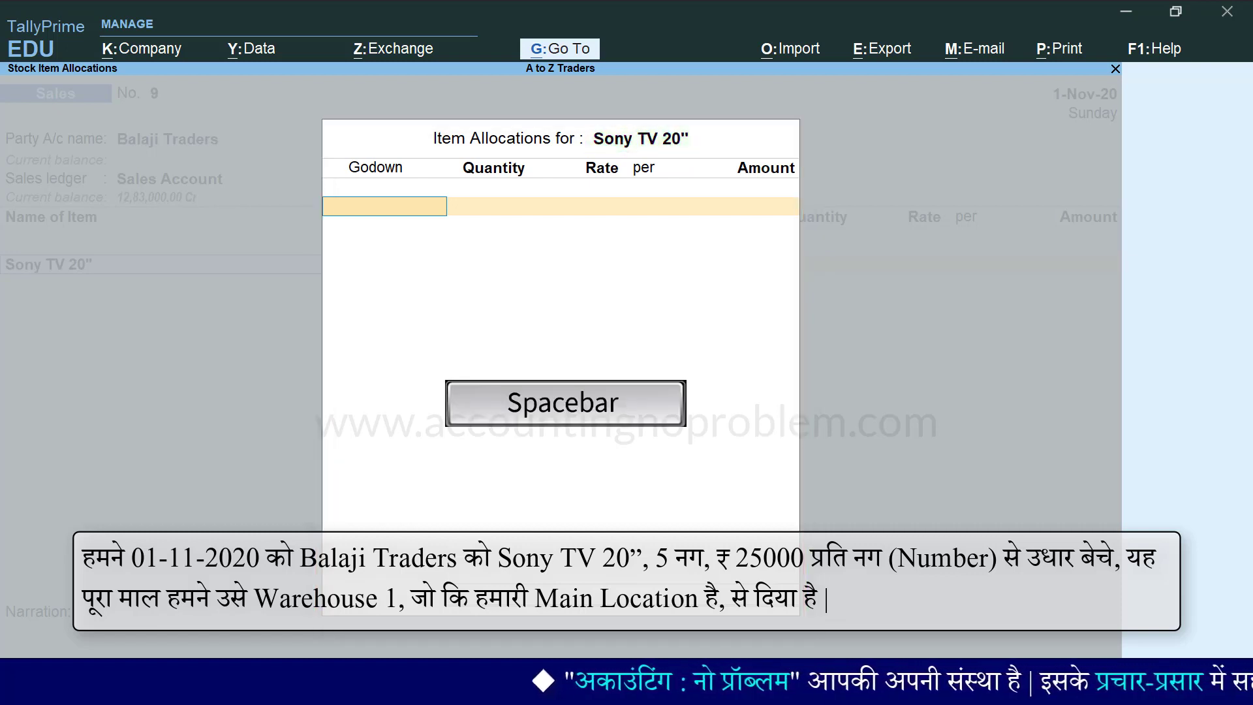
{"action": "key", "text": "space"}
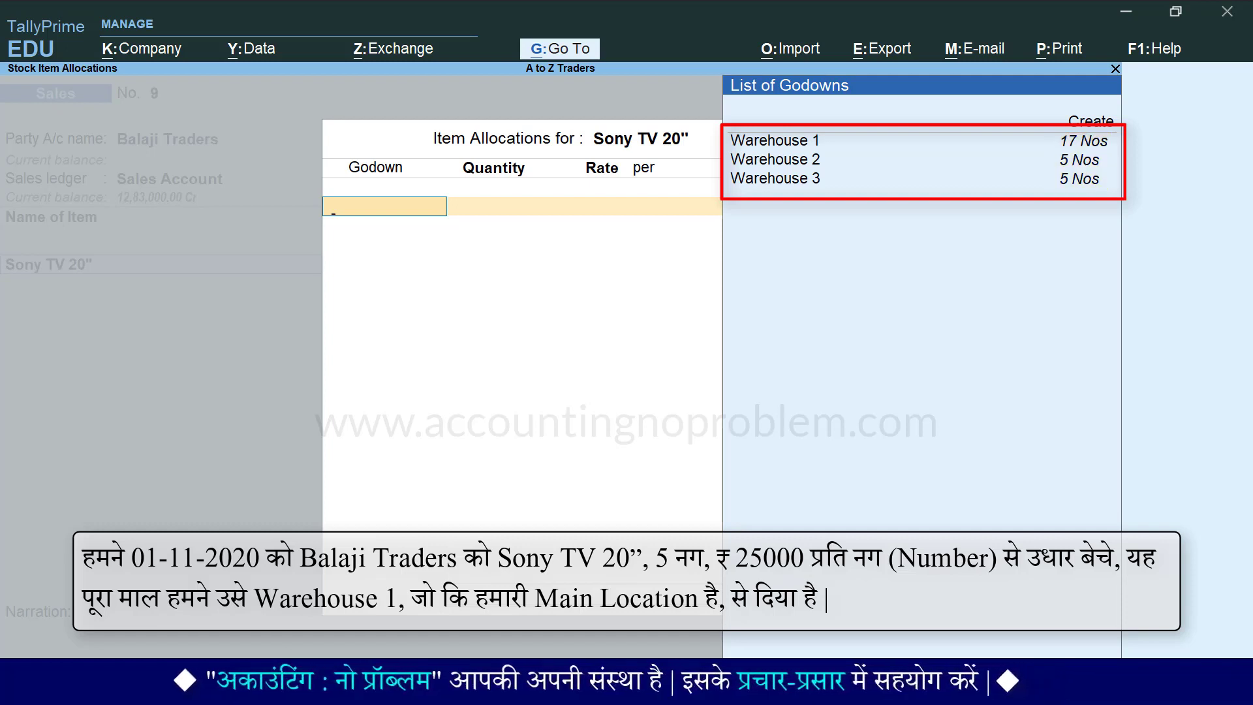
{"action": "key", "text": "Down"}
{"action": "key", "text": "Down"}
{"action": "key", "text": "Return"}
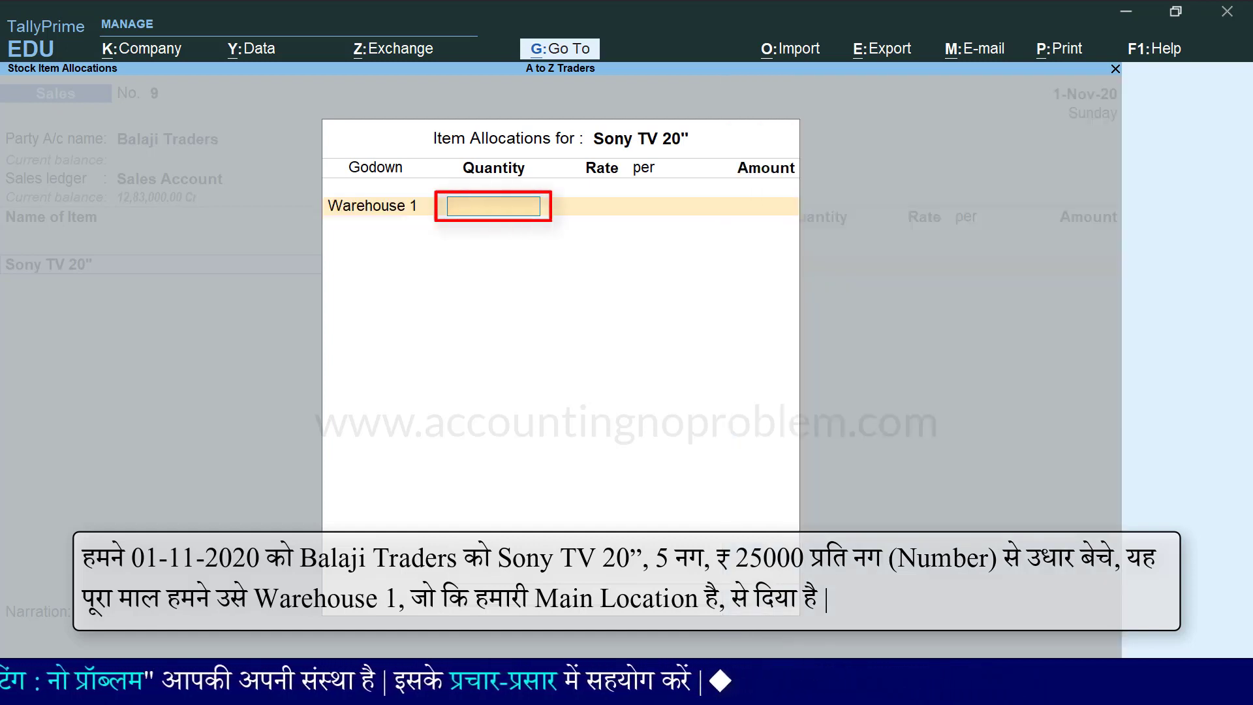
Step: Allocate 5 Nos at the rate of 25,000 from Warehouse 1 and finish the item's godown allocation
{"action": "type", "text": "5"}
{"action": "key", "text": "Return"}
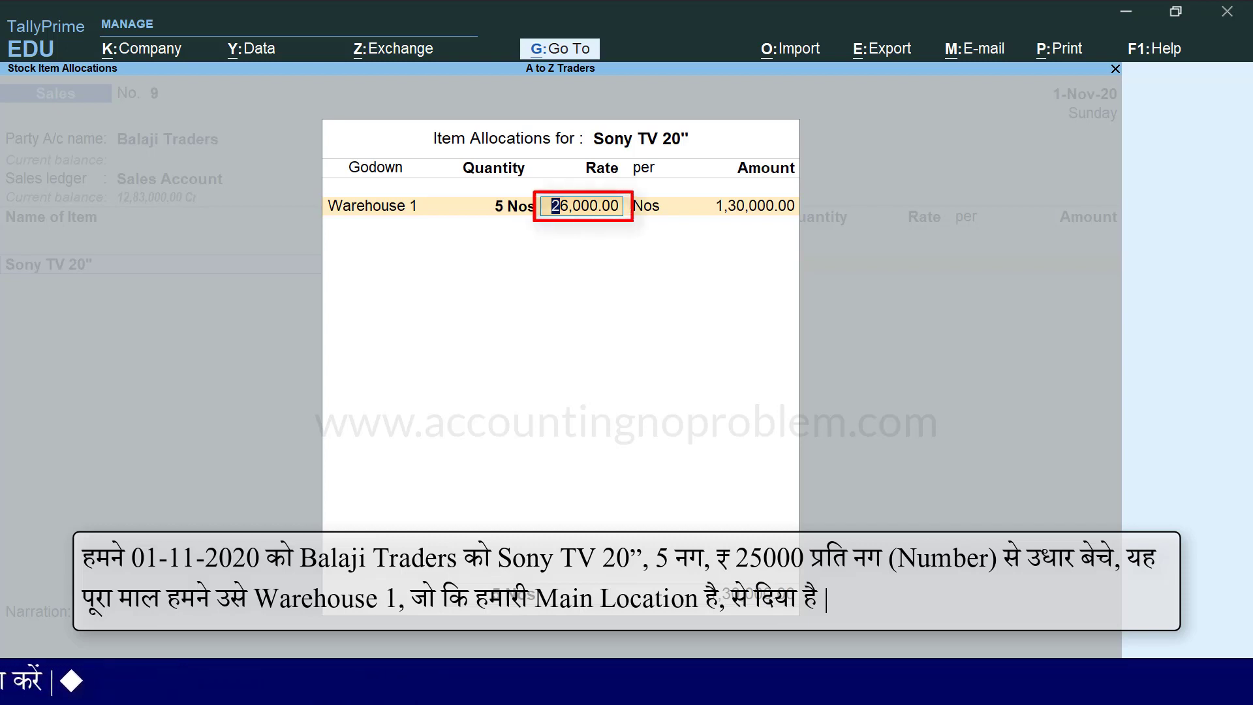
{"action": "type", "text": "25000"}
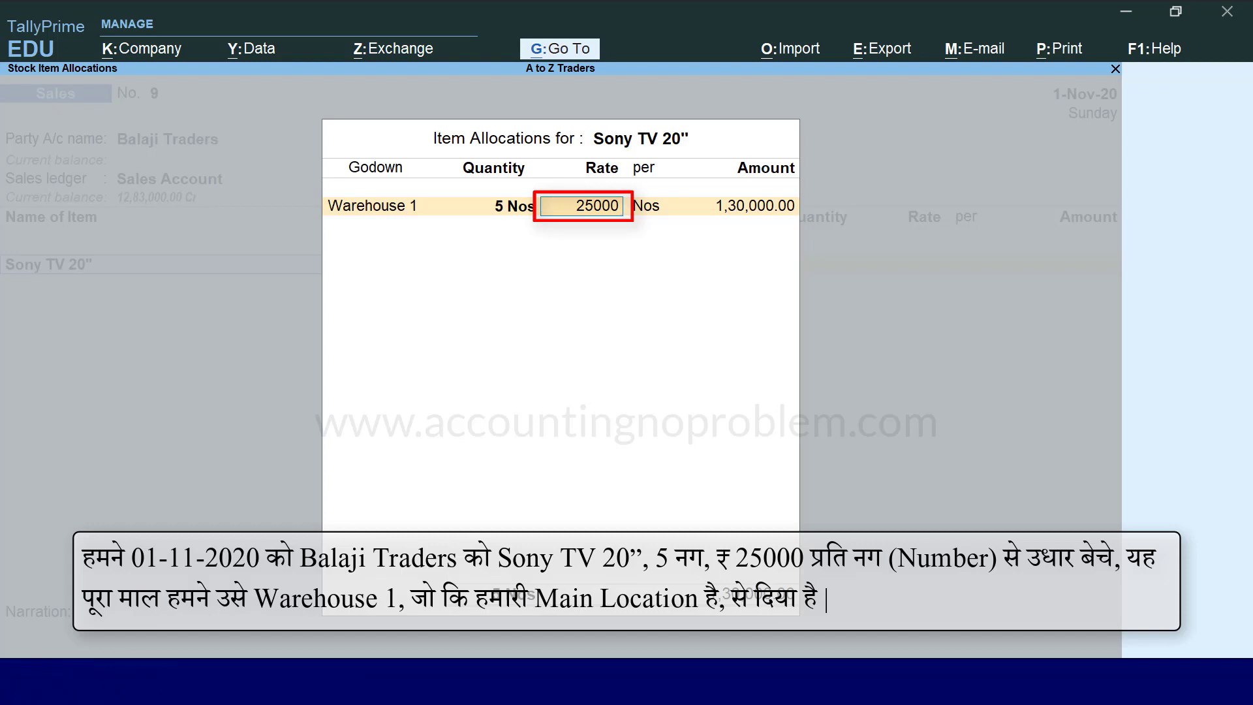
{"action": "key", "text": "Return"}
{"action": "key", "text": "Return"}
{"action": "key", "text": "Return"}
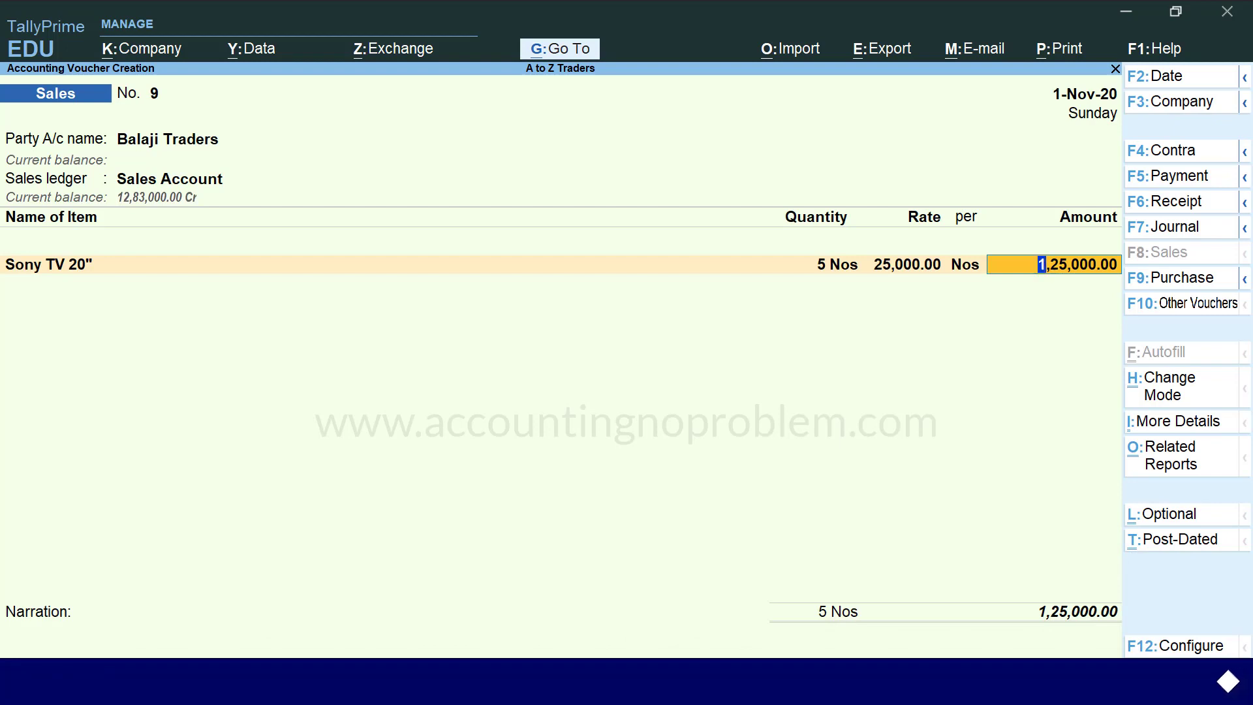
Step: Accept the item's amount, end the item list, leave the narration empty and save the sales voucher
{"action": "key", "text": "Return"}
{"action": "key", "text": "Return"}
{"action": "key", "text": "Return"}
{"action": "key", "text": "Return"}
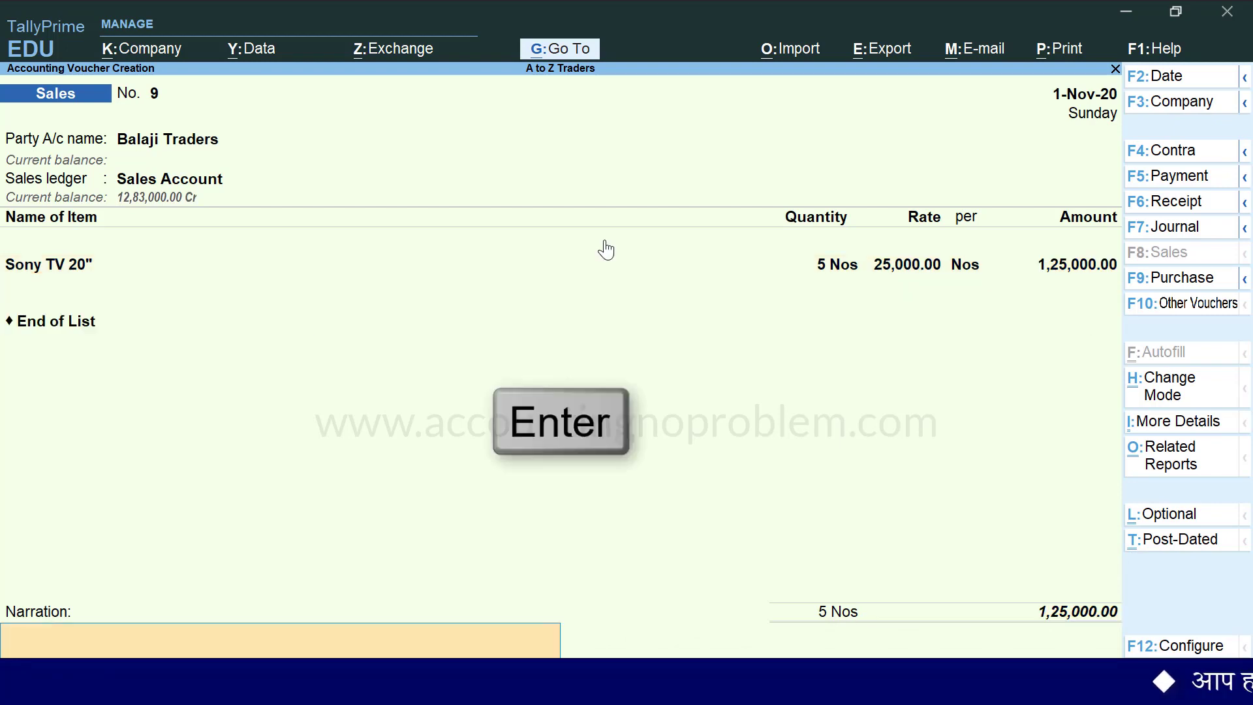
{"action": "key", "text": "Return"}
{"action": "key", "text": "Return"}
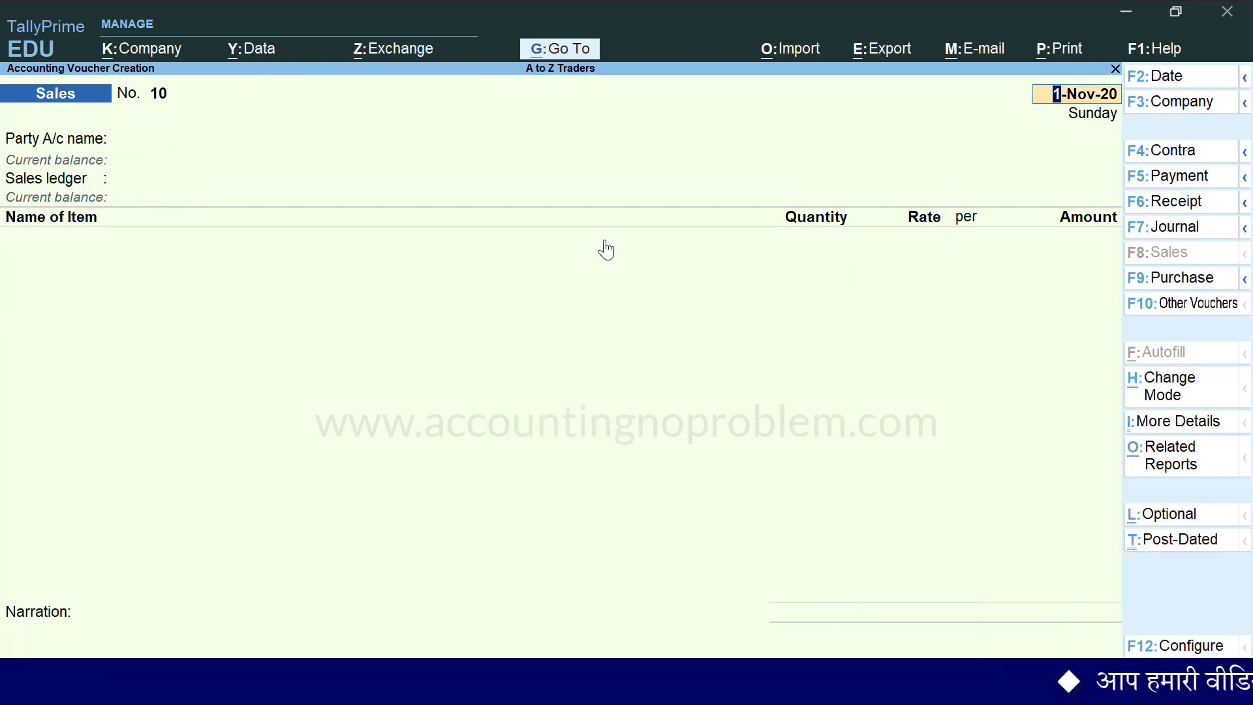
Step: Leave voucher creation and open the Godown Summary report for all godowns
{"action": "key", "text": "Escape"}
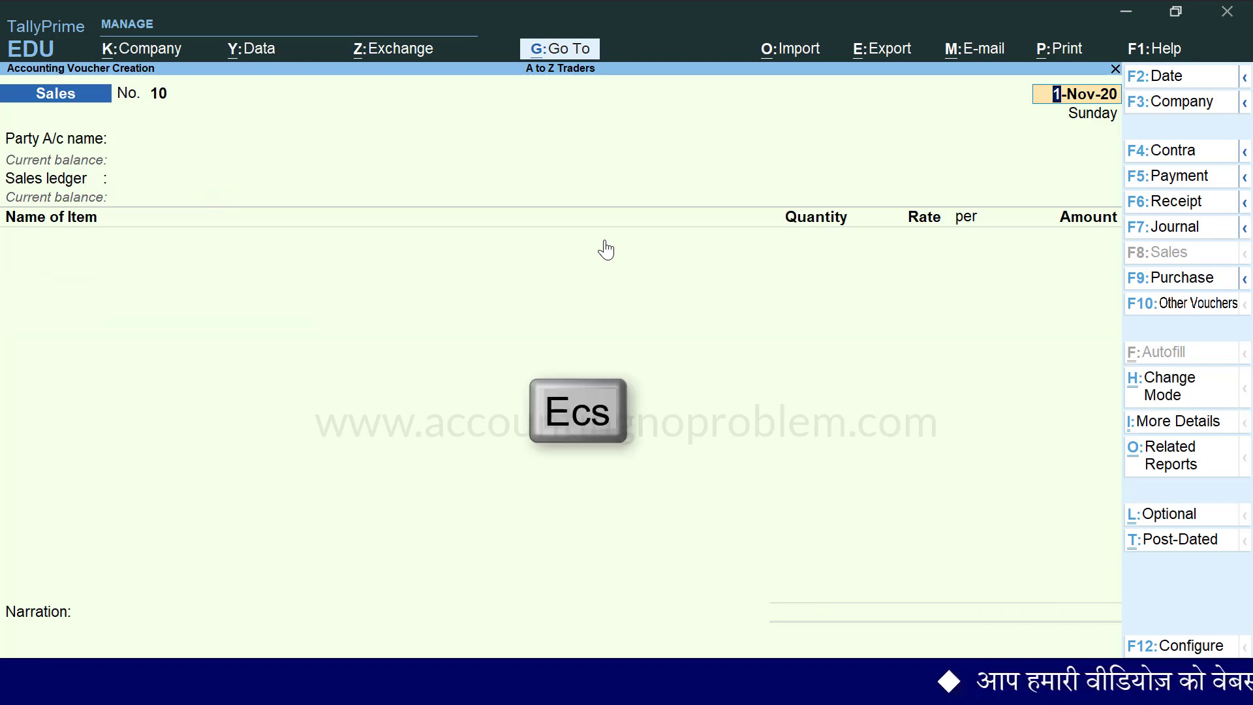
{"action": "key", "text": "Escape"}
{"action": "key", "text": "Return"}
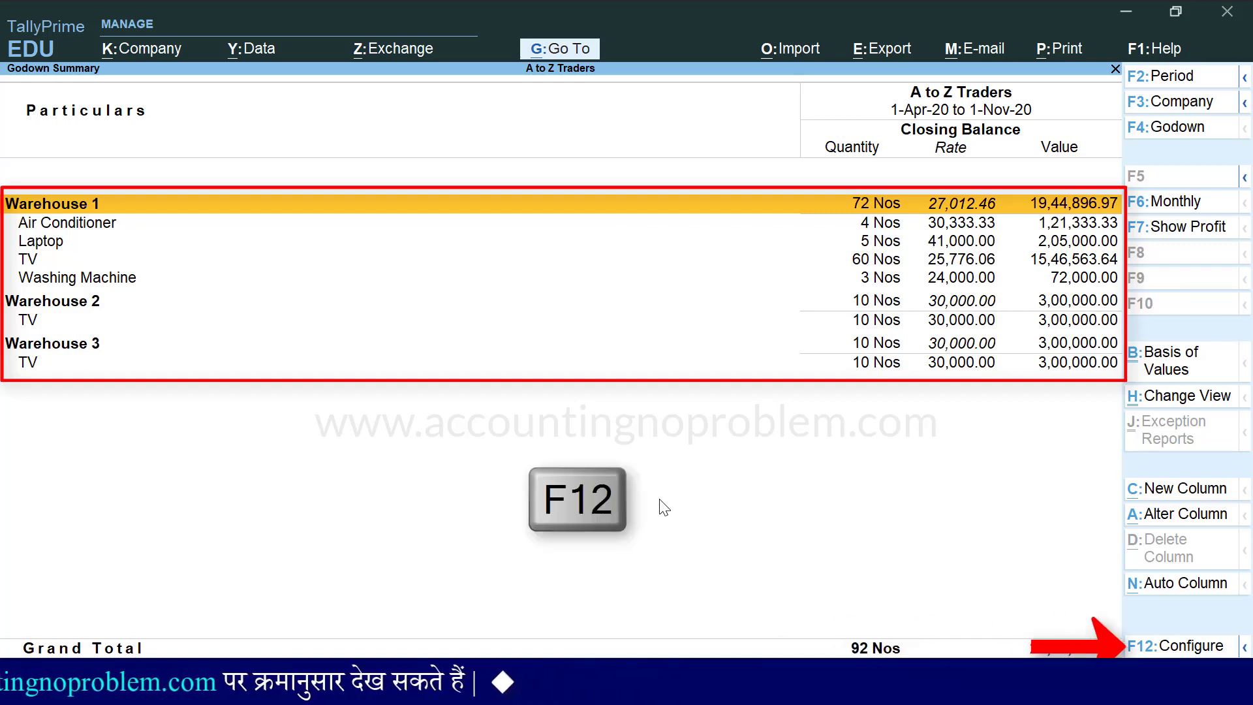
Step: Configure the Godown Summary to show the opening balance, goods inwards and goods outwards
{"action": "key", "text": "F12"}
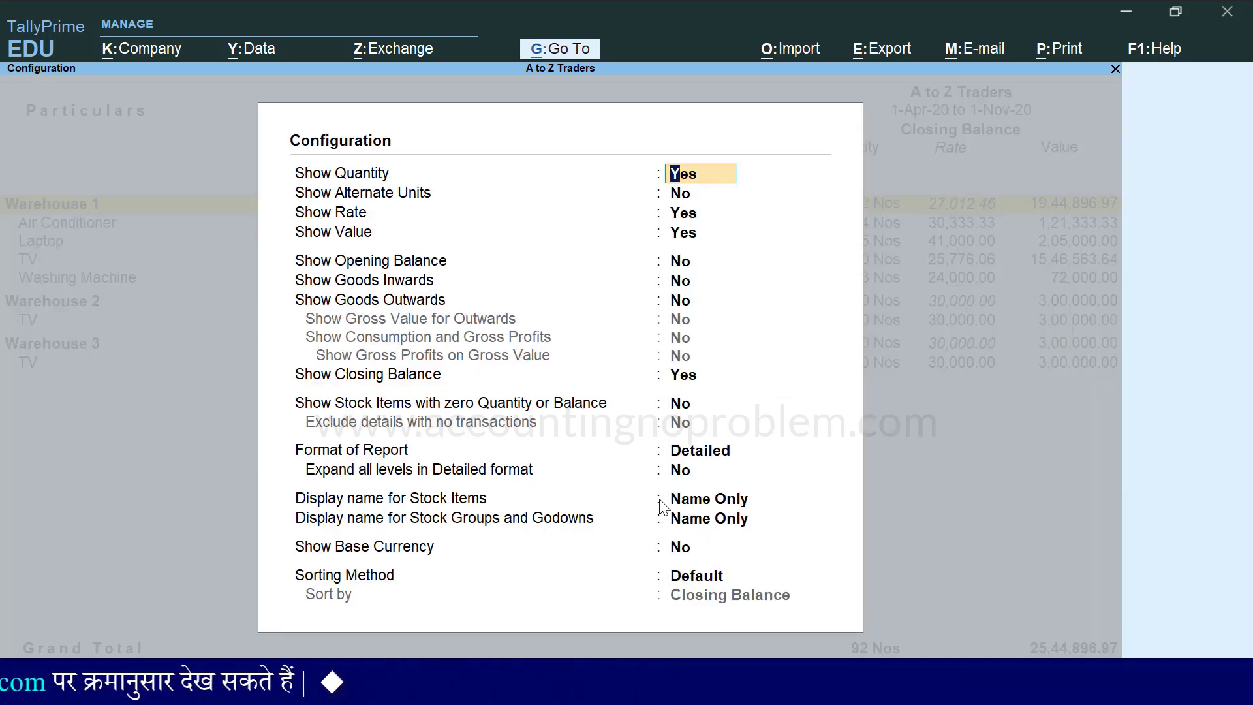
{"action": "key", "text": "Down"}
{"action": "key", "text": "Down"}
{"action": "key", "text": "Down"}
{"action": "key", "text": "Down"}
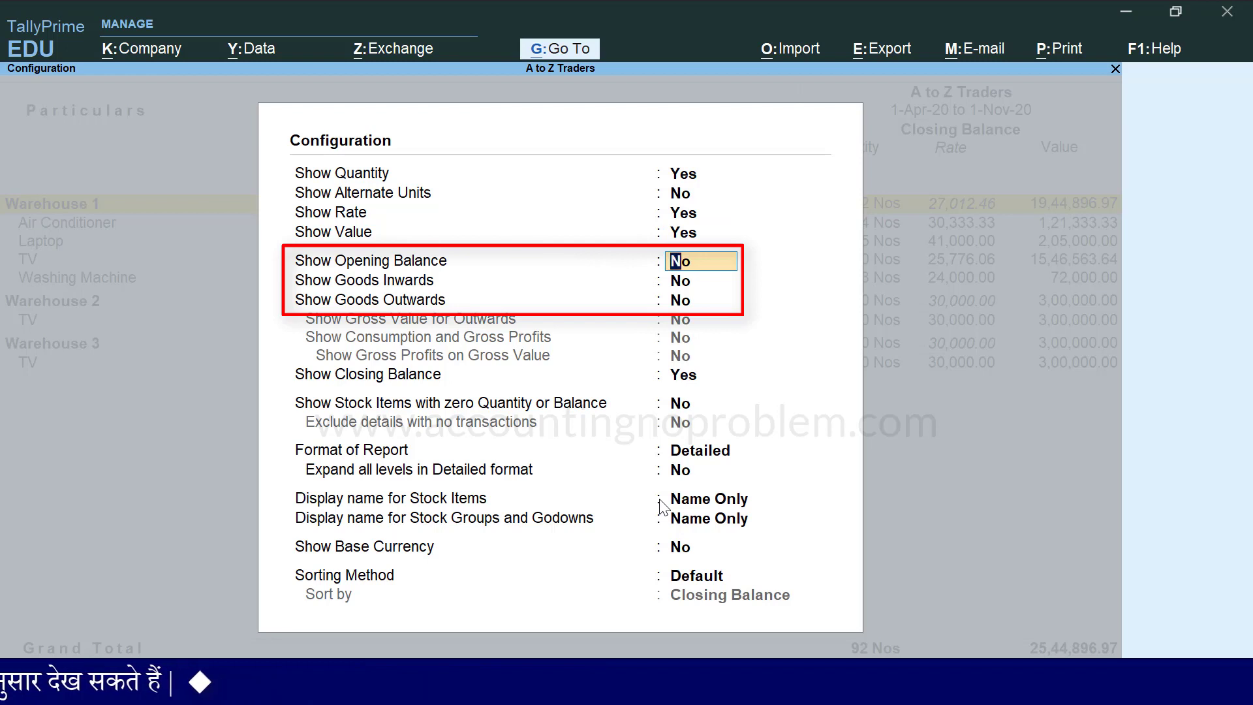
{"action": "key", "text": "Return"}
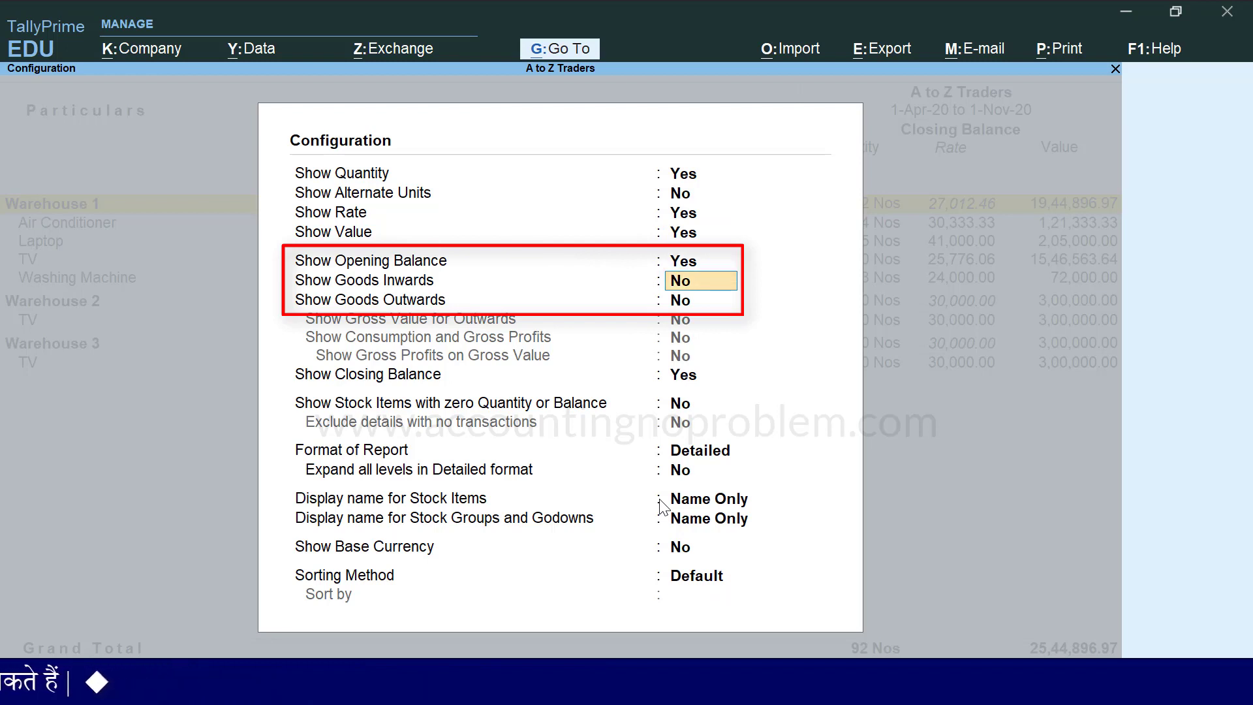
{"action": "type", "text": "yes"}
{"action": "key", "text": "Return"}
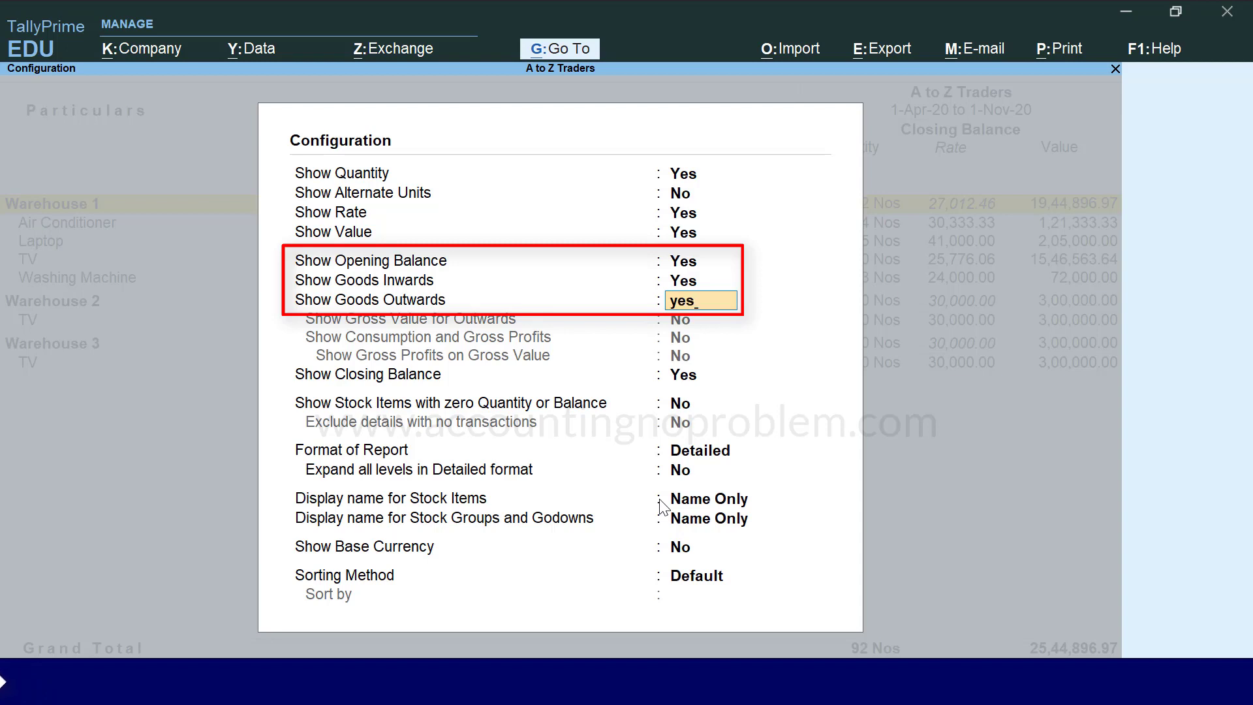
{"action": "key", "text": "Return"}
Step: Set the report to expand all levels in detailed format and accept the configuration
{"action": "key", "text": "Return"}
{"action": "key", "text": "Return"}
{"action": "key", "text": "Return"}
{"action": "key", "text": "Return"}
{"action": "key", "text": "Return"}
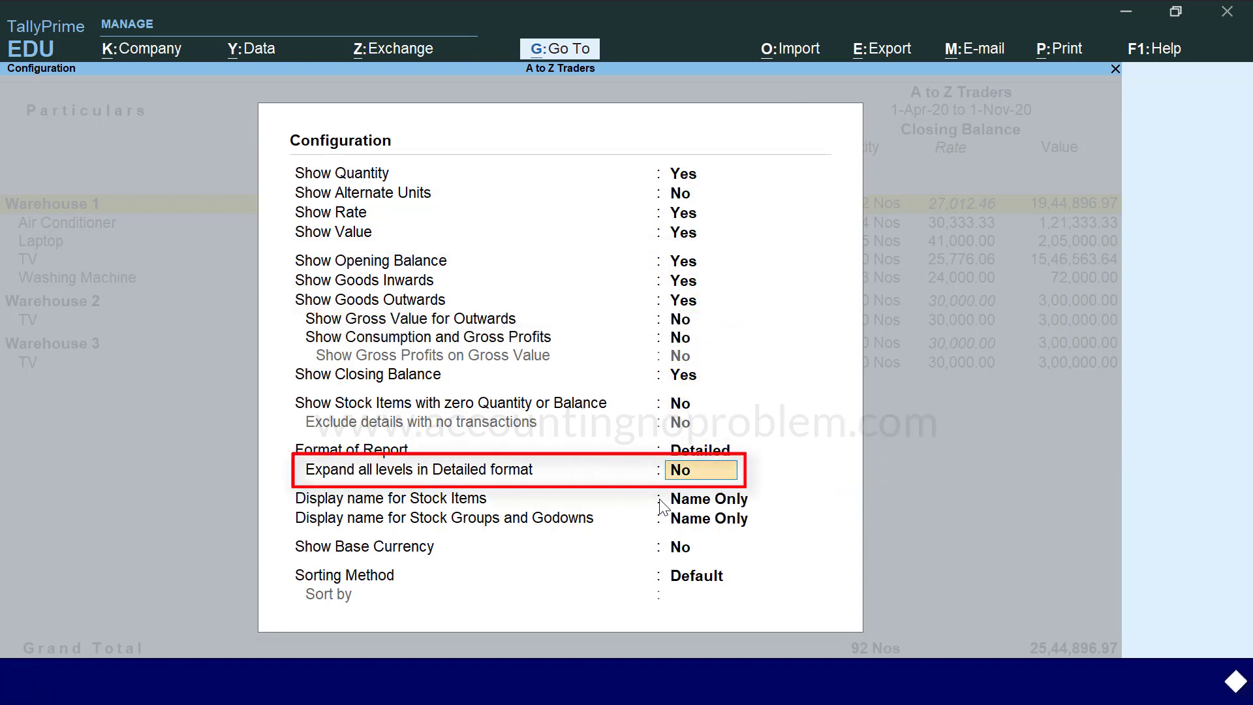
{"action": "type", "text": "yes"}
{"action": "key", "text": "ctrl+a"}
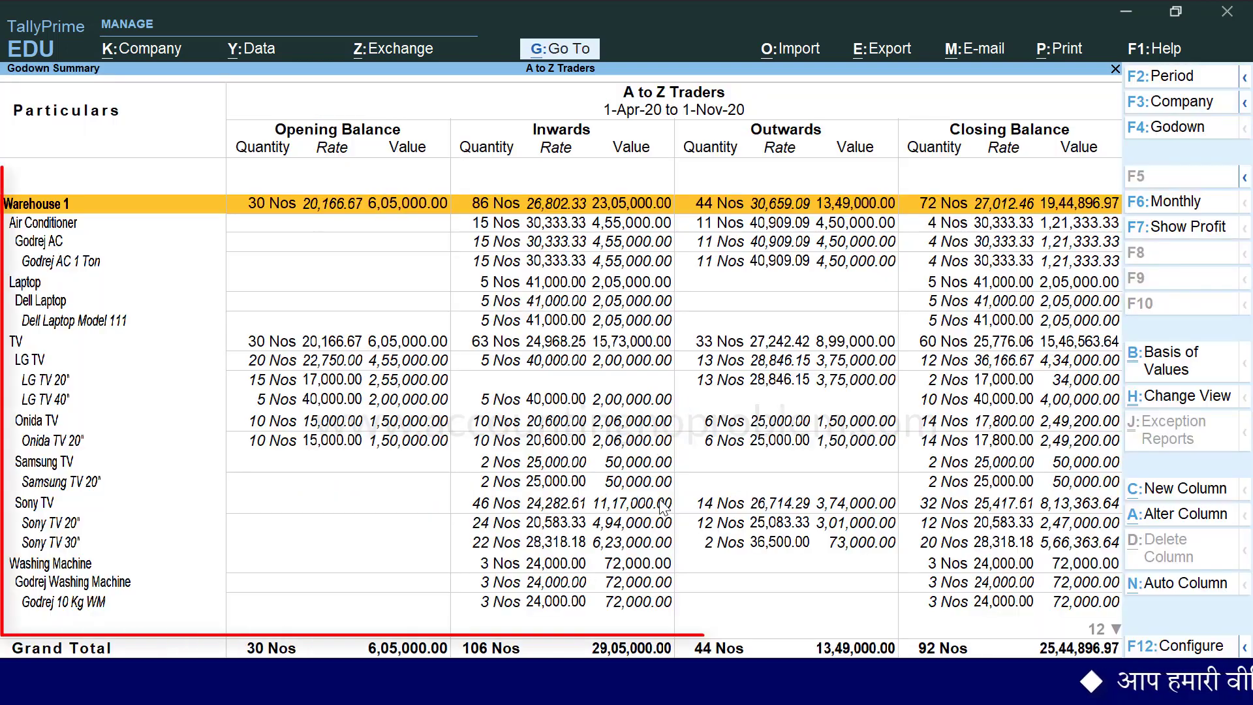
Step: Examine the opening, inward, outward and closing figures of every stock item across the three warehouses
{"action": "key", "text": "Down"}
{"action": "key", "text": "Down"}
{"action": "key", "text": "Down"}
{"action": "key", "text": "Down"}
{"action": "key", "text": "Down"}
{"action": "key", "text": "Down"}
{"action": "key", "text": "Down"}
{"action": "key", "text": "Down"}
{"action": "key", "text": "Down"}
{"action": "key", "text": "Down"}
{"action": "key", "text": "Down"}
{"action": "key", "text": "Down"}
{"action": "key", "text": "Down"}
{"action": "key", "text": "Down"}
{"action": "key", "text": "Down"}
{"action": "key", "text": "Down"}
{"action": "key", "text": "Down"}
{"action": "key", "text": "Down"}
{"action": "key", "text": "Down"}
{"action": "key", "text": "Down"}
{"action": "key", "text": "Down"}
{"action": "key", "text": "Down"}
{"action": "key", "text": "Down"}
{"action": "key", "text": "Down"}
{"action": "key", "text": "Down"}
{"action": "key", "text": "Down"}
{"action": "key", "text": "Down"}
{"action": "key", "text": "Down"}
{"action": "key", "text": "Down"}
{"action": "key", "text": "Down"}
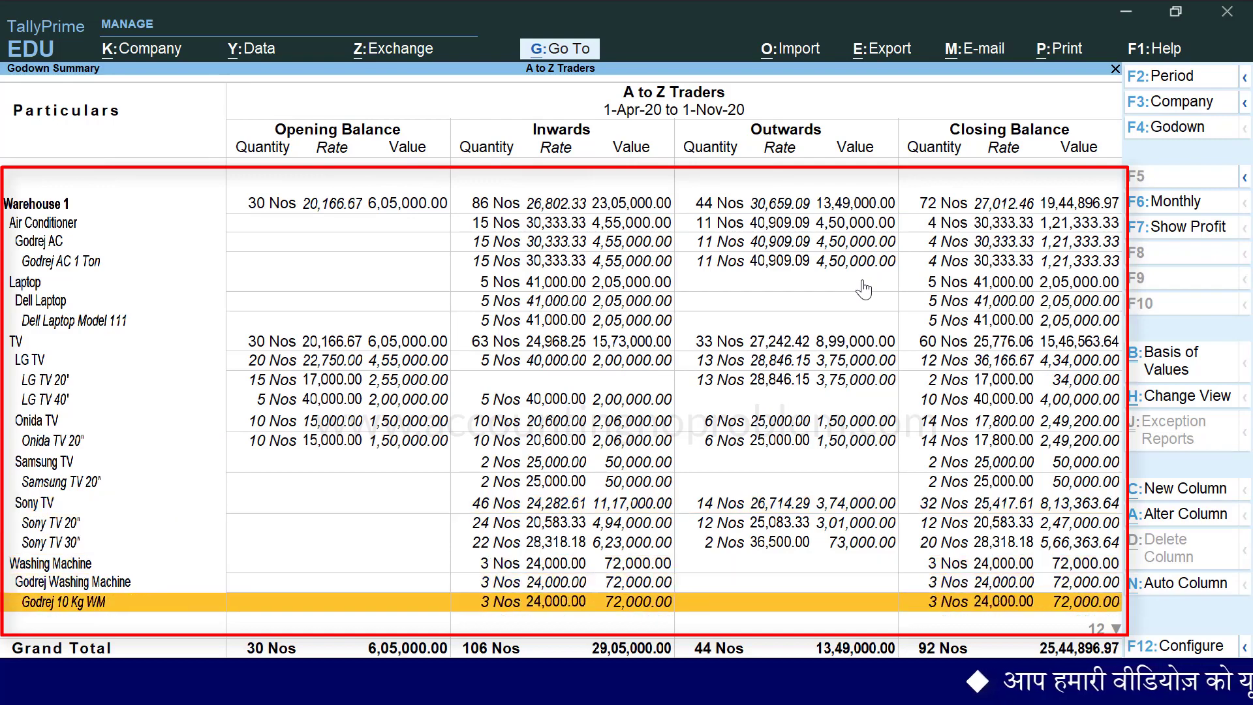
{"action": "key", "text": "Down"}
{"action": "key", "text": "Down"}
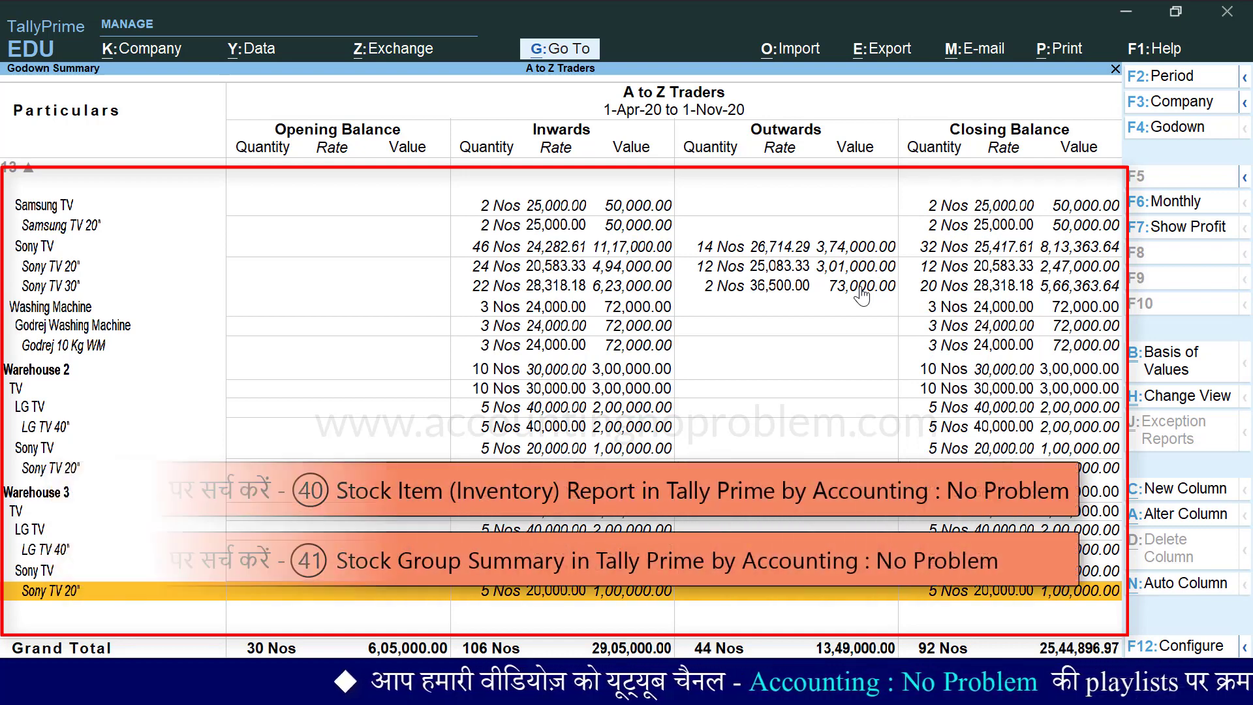
{"action": "key", "text": "Up"}
{"action": "key", "text": "Up"}
{"action": "key", "text": "Up"}
{"action": "key", "text": "Up"}
{"action": "key", "text": "Up"}
{"action": "key", "text": "Up"}
{"action": "key", "text": "Up"}
{"action": "key", "text": "Up"}
{"action": "key", "text": "Up"}
{"action": "key", "text": "Up"}
{"action": "key", "text": "Up"}
{"action": "key", "text": "Up"}
{"action": "key", "text": "Up"}
{"action": "key", "text": "Up"}
{"action": "key", "text": "Up"}
{"action": "key", "text": "Up"}
{"action": "key", "text": "Up"}
{"action": "key", "text": "Up"}
{"action": "key", "text": "Up"}
{"action": "key", "text": "Up"}
{"action": "key", "text": "Up"}
{"action": "key", "text": "Up"}
{"action": "key", "text": "Up"}
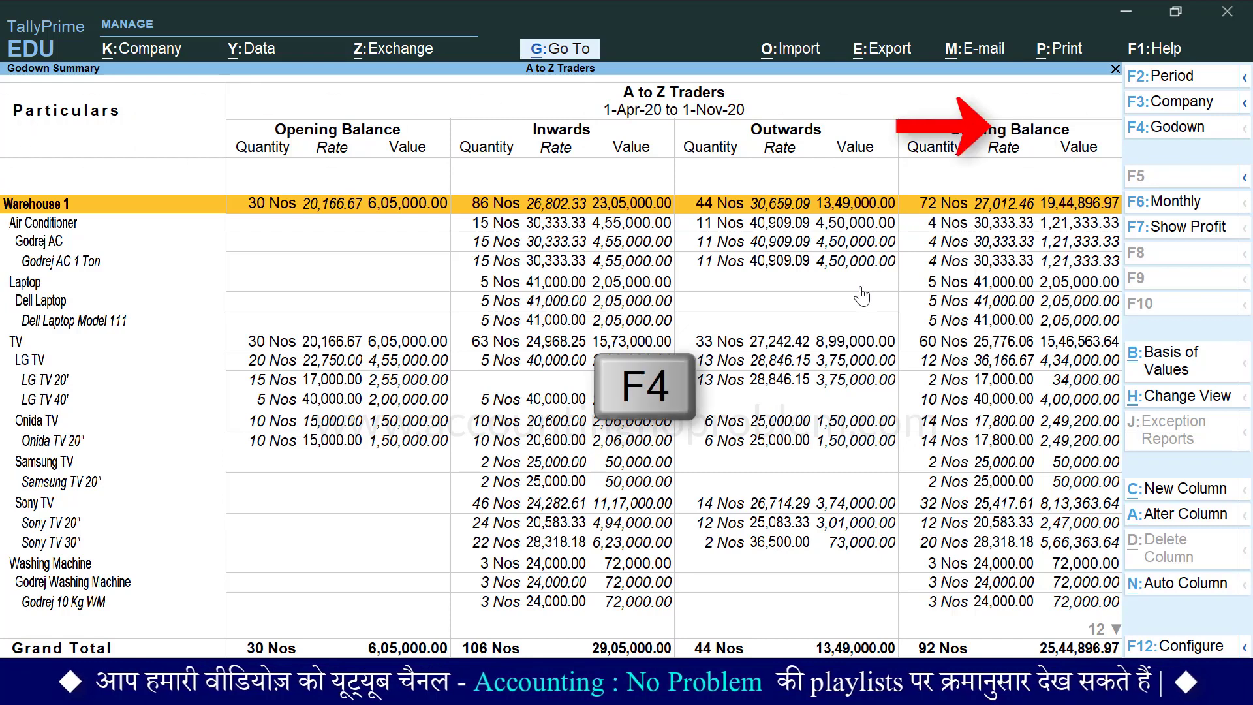
Step: Limit the Godown Summary to Warehouse 1
{"action": "key", "text": "F4"}
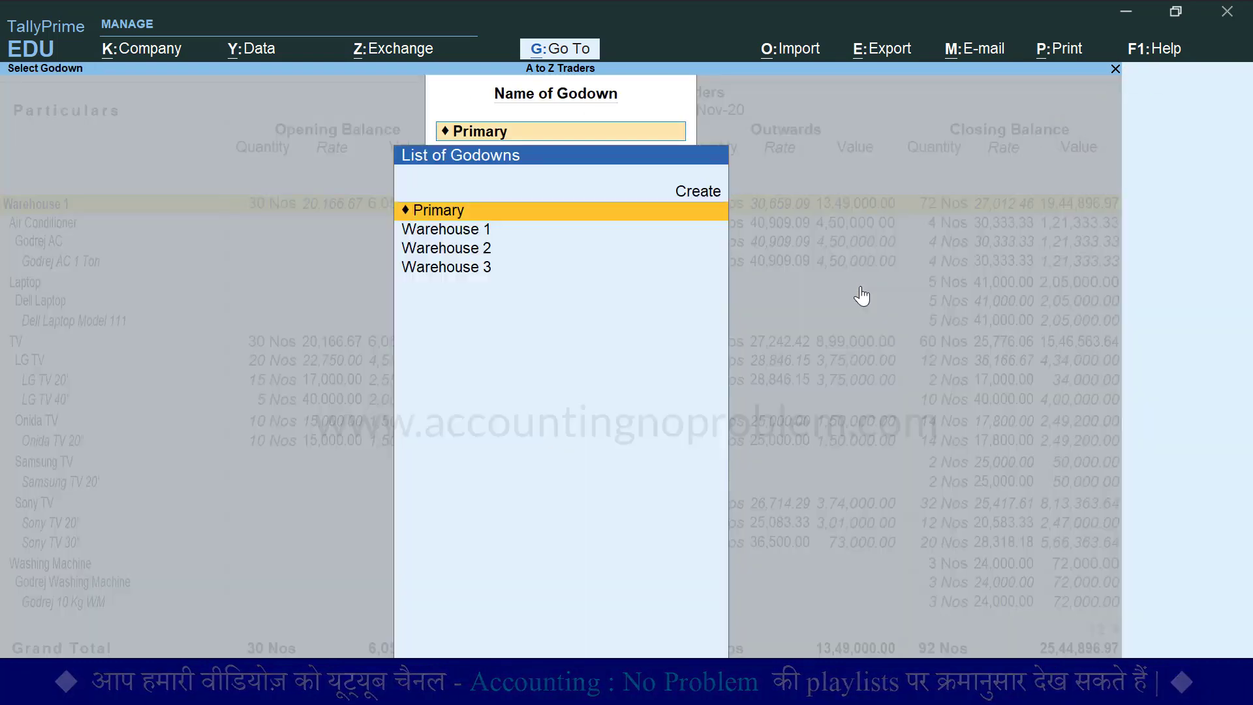
{"action": "key", "text": "Down"}
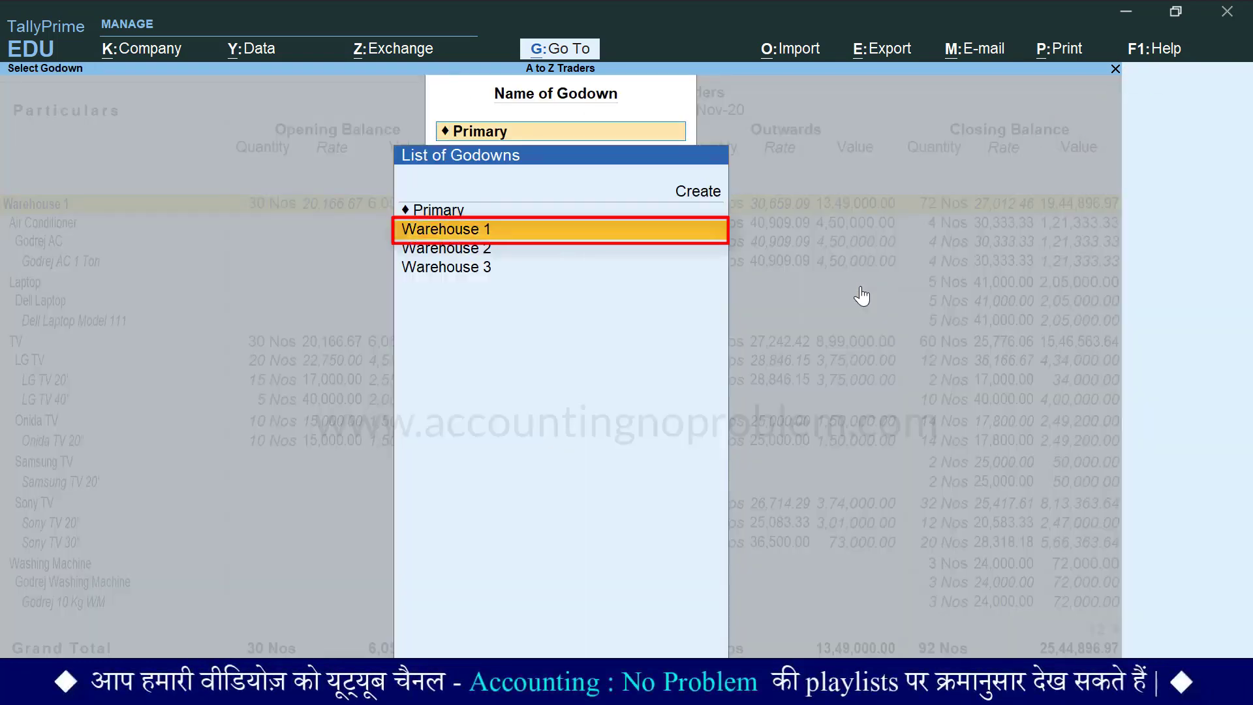
{"action": "key", "text": "Return"}
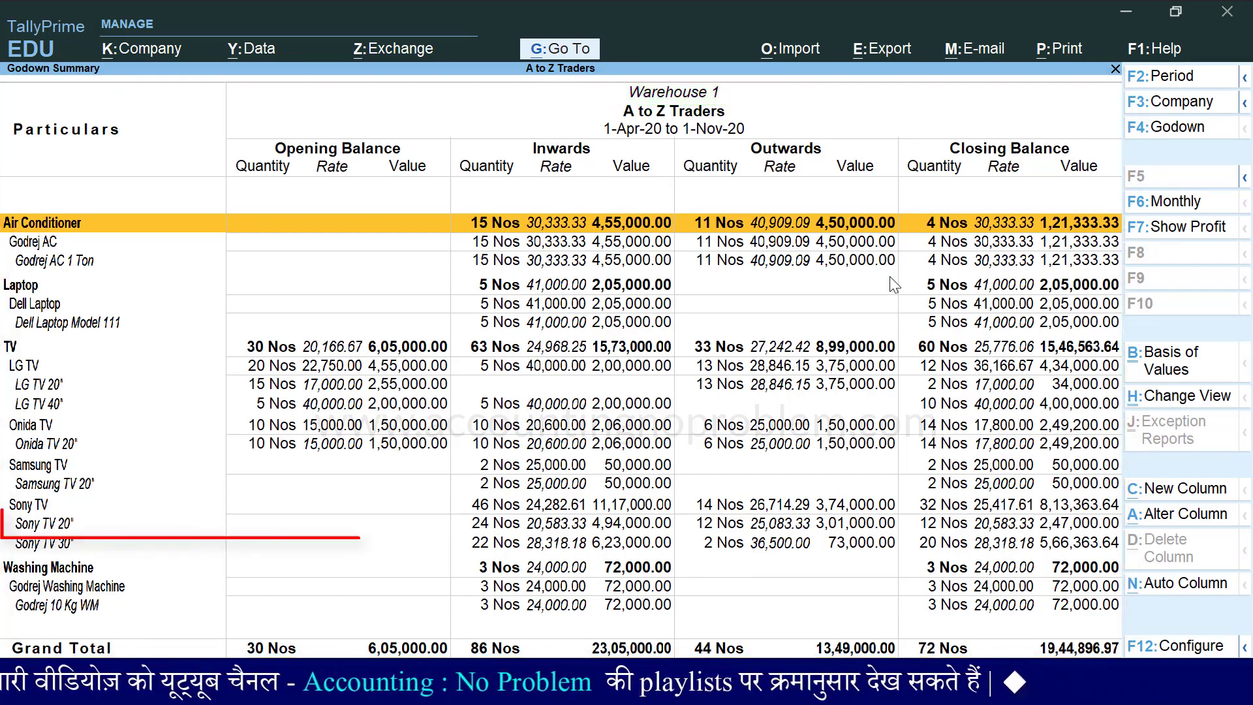
Step: Drill down to the monthly summary of Sony TV 20" in Warehouse 1
{"action": "key", "text": "Down"}
{"action": "key", "text": "Down"}
{"action": "key", "text": "Down"}
{"action": "key", "text": "Down"}
{"action": "key", "text": "Down"}
{"action": "key", "text": "Down"}
{"action": "key", "text": "Down"}
{"action": "key", "text": "Down"}
{"action": "key", "text": "Down"}
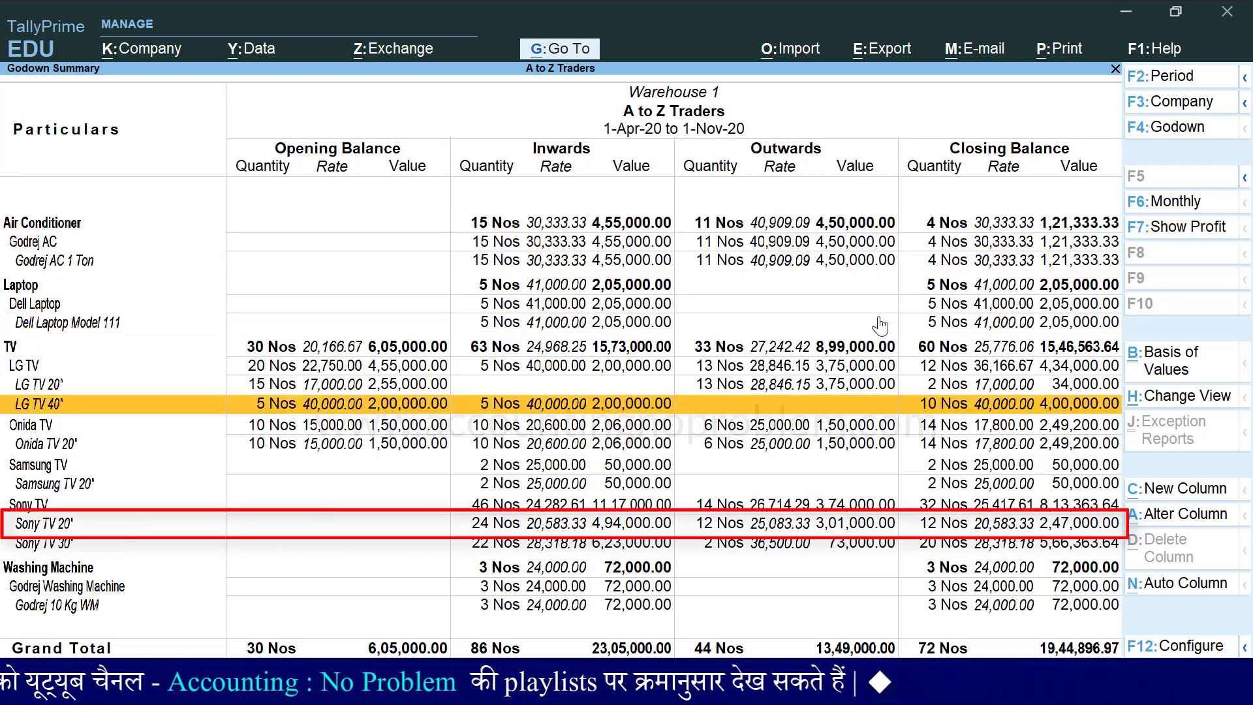
{"action": "key", "text": "Down"}
{"action": "key", "text": "Down"}
{"action": "key", "text": "Down"}
{"action": "key", "text": "Down"}
{"action": "key", "text": "Down"}
{"action": "key", "text": "Down"}
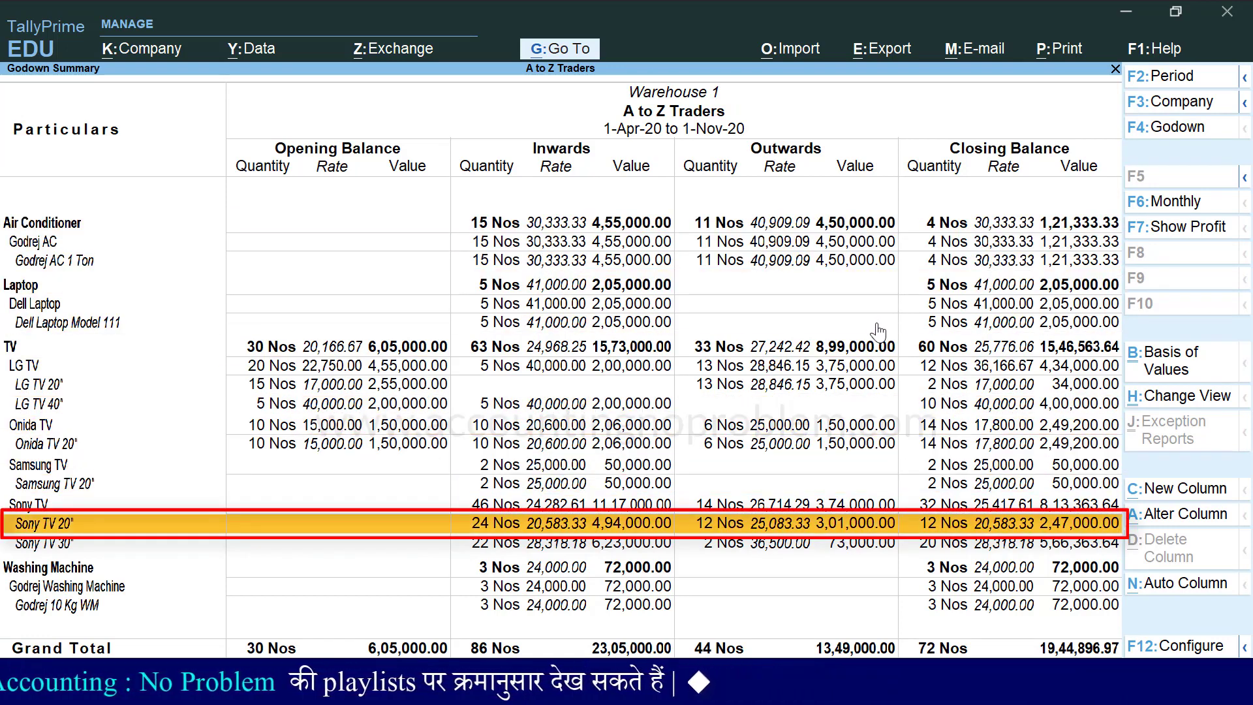
{"action": "key", "text": "Return"}
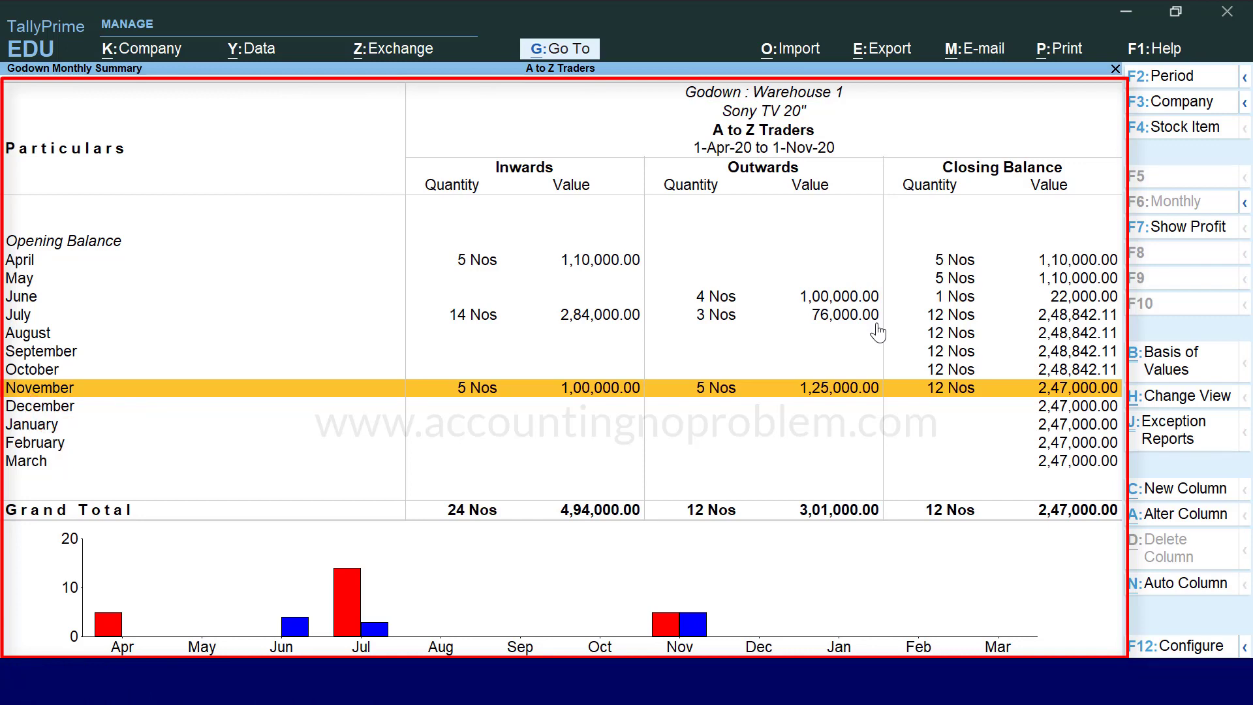
Step: List the November vouchers for Sony TV 20", view the Ashok Traders purchase voucher and return to the list
{"action": "key", "text": "Return"}
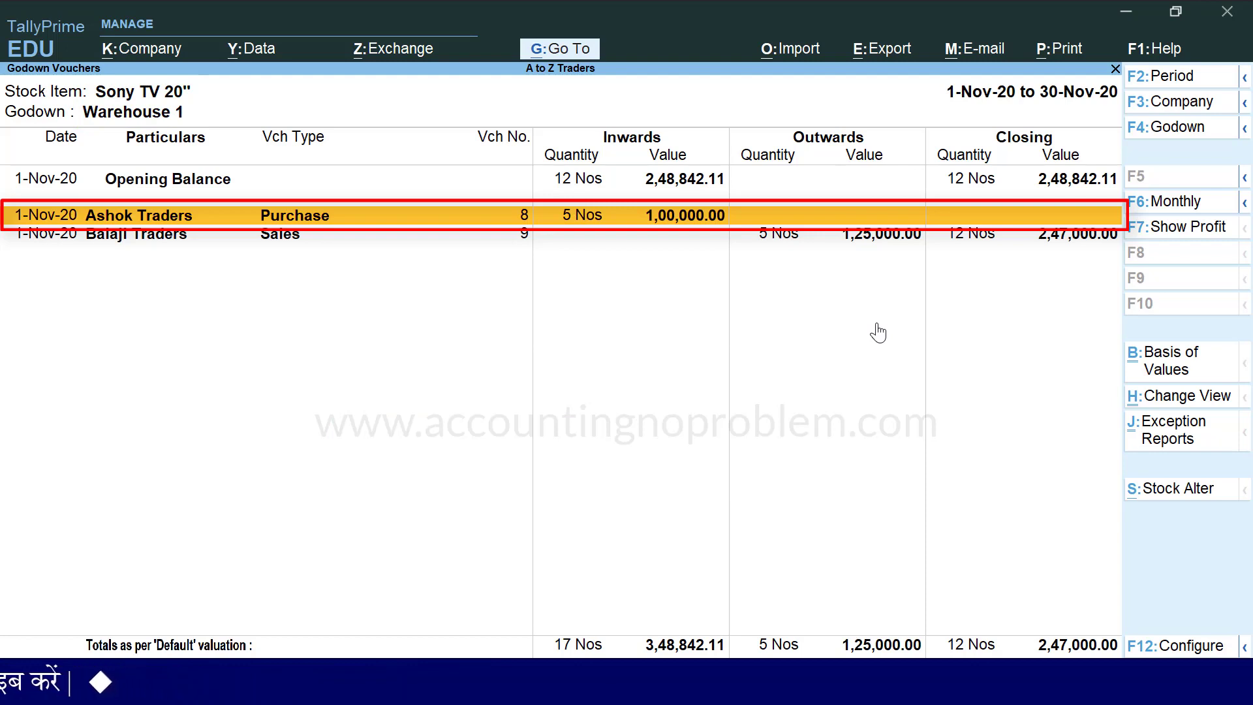
{"action": "key", "text": "Return"}
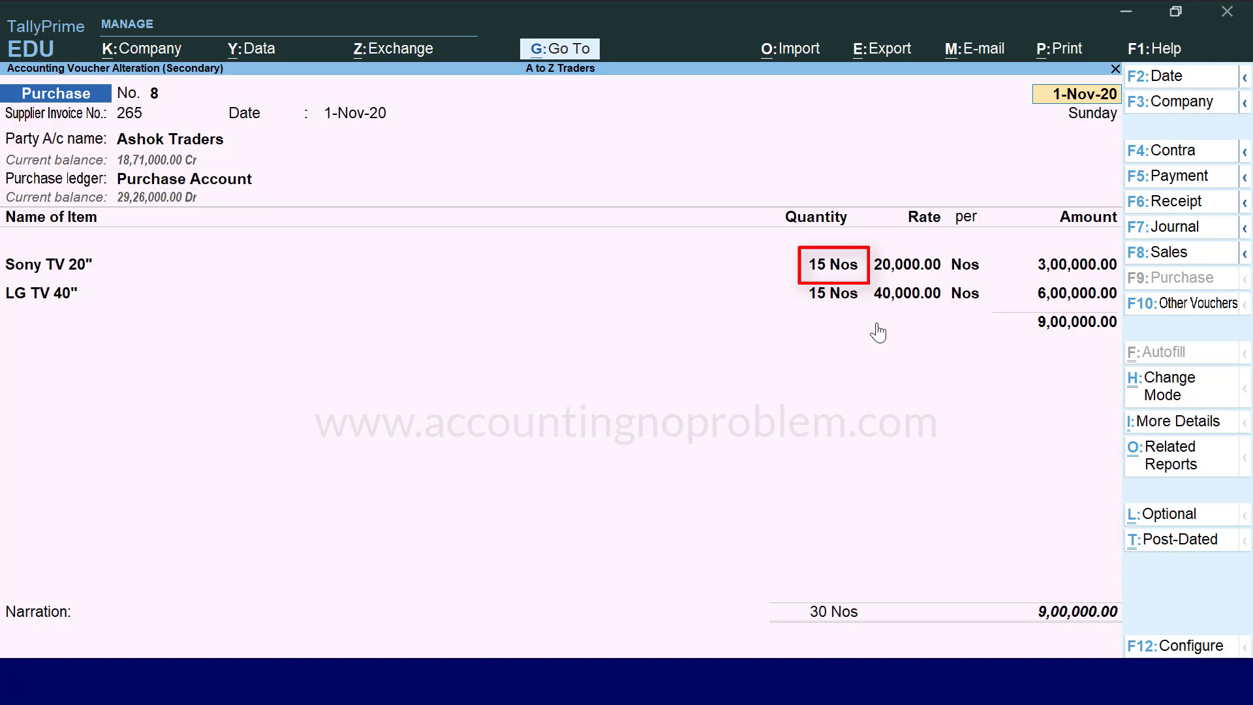
{"action": "key", "text": "Escape"}
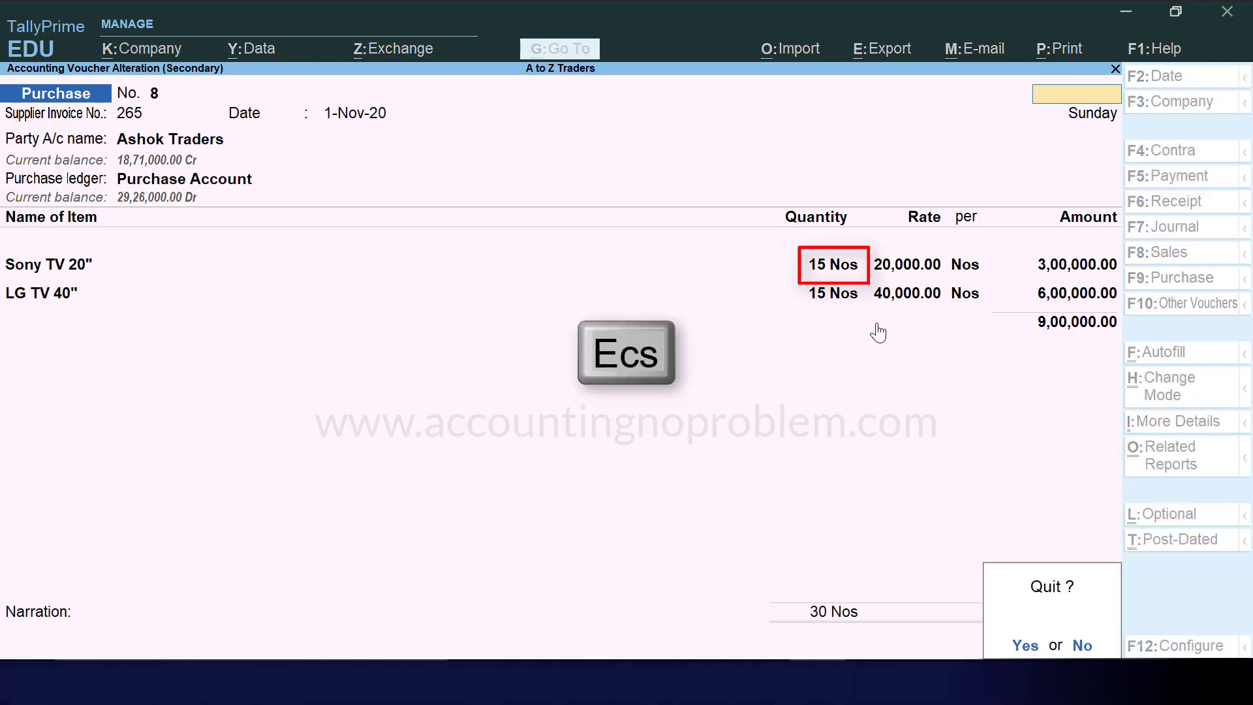
{"action": "key", "text": "Escape"}
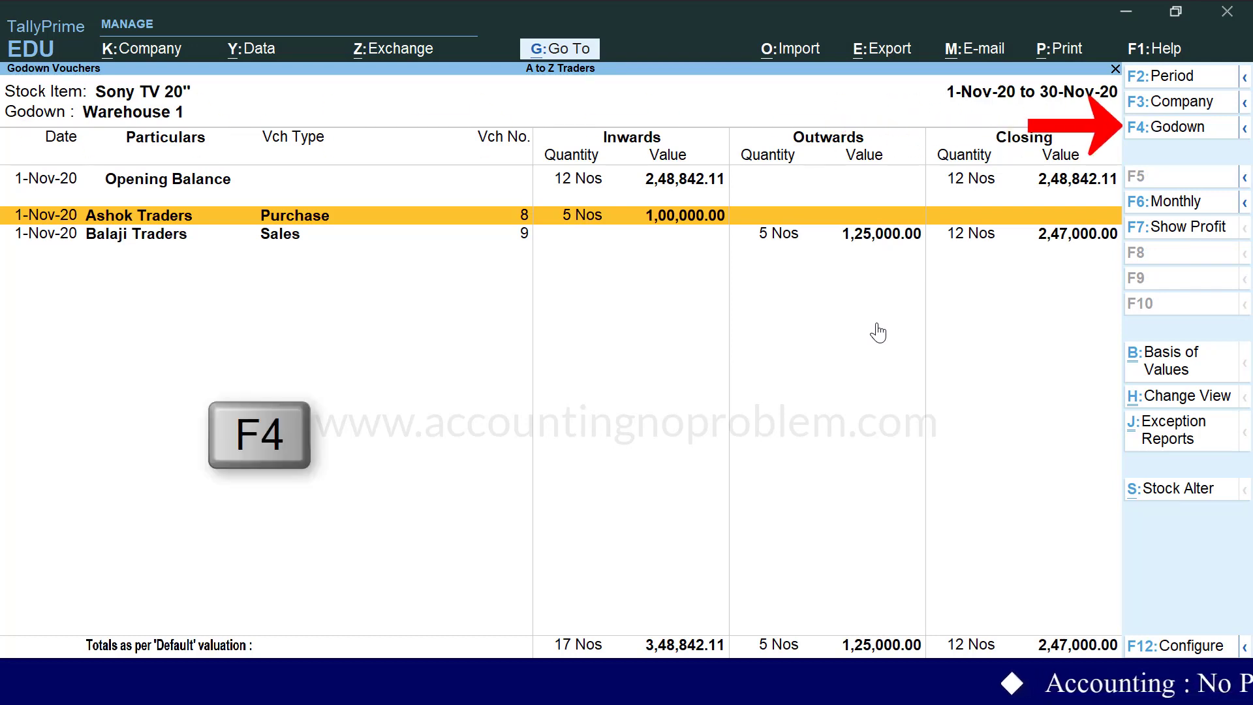
Step: Switch the godown vouchers report to the stock item LG TV 40" in Warehouse 2
{"action": "key", "text": "F4"}
{"action": "key", "text": "BackSpace"}
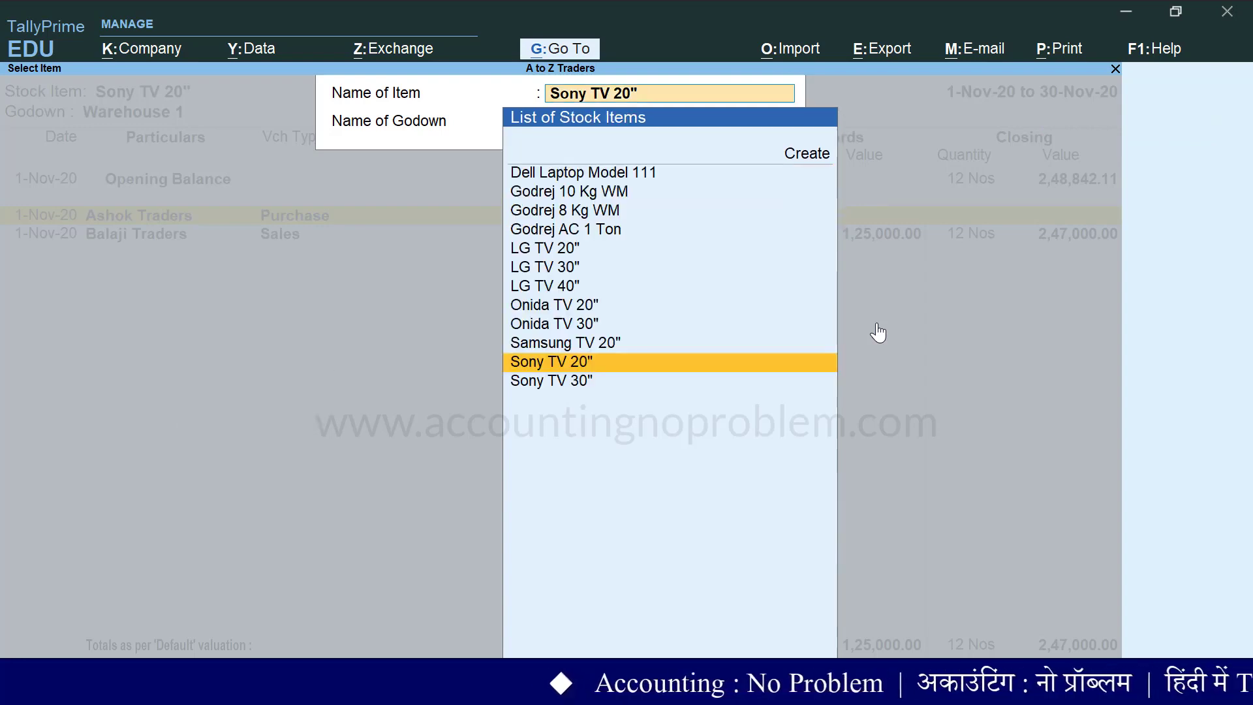
{"action": "key", "text": "Up"}
{"action": "key", "text": "Up"}
{"action": "key", "text": "Up"}
{"action": "key", "text": "Up"}
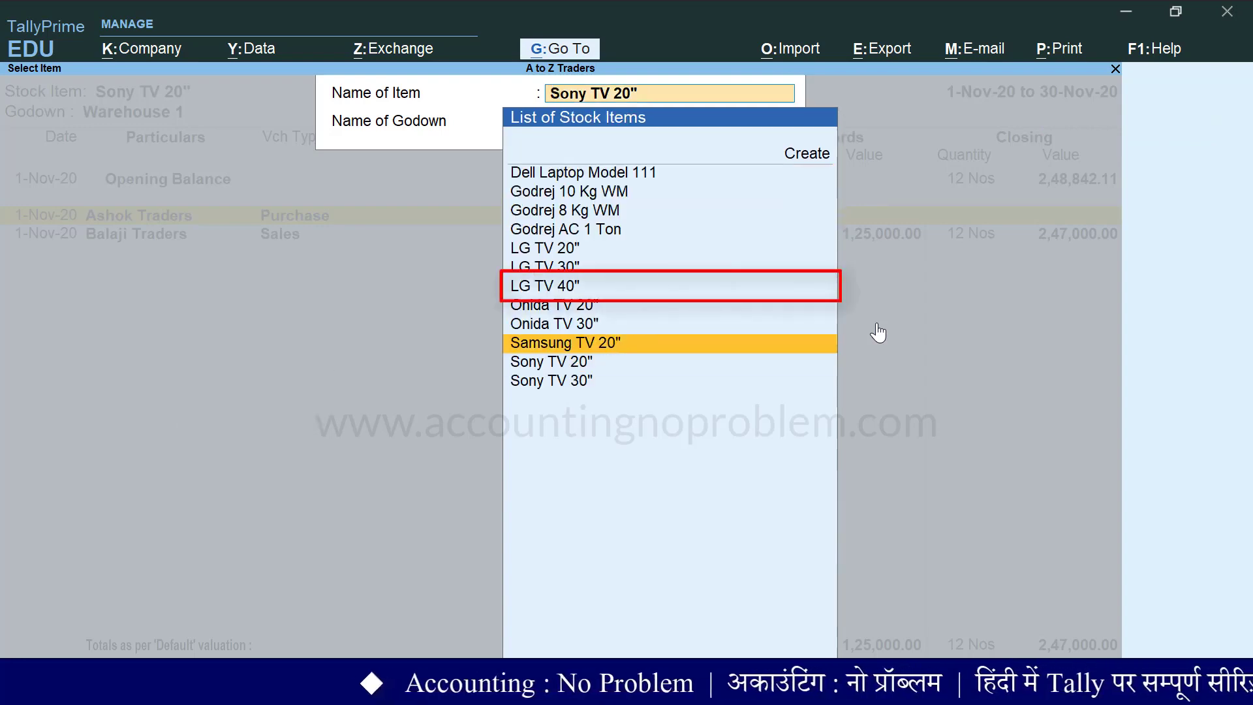
{"action": "key", "text": "Return"}
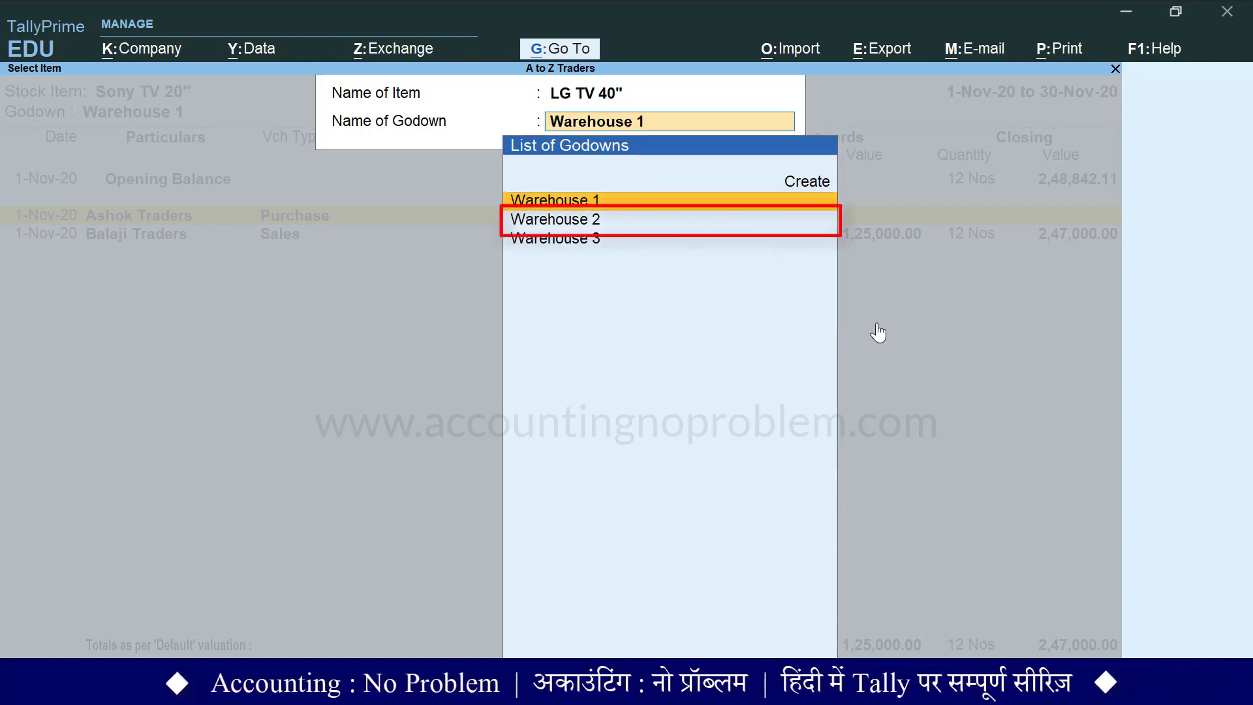
{"action": "key", "text": "Down"}
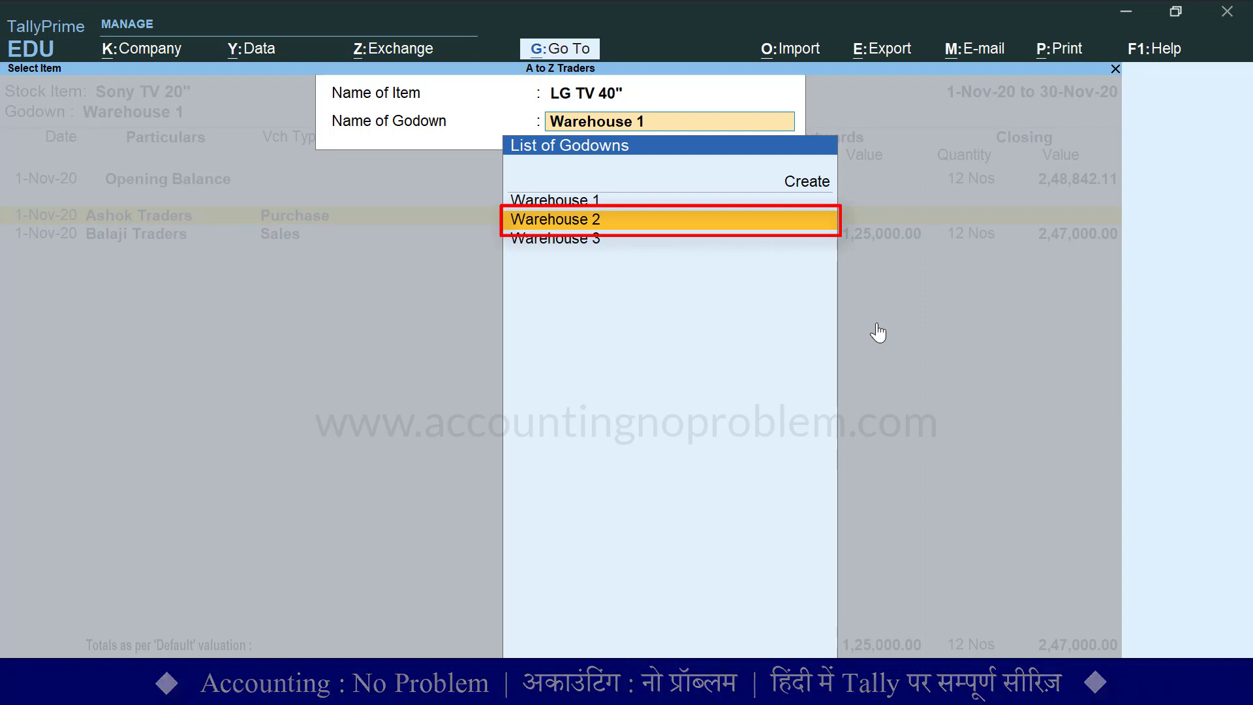
{"action": "key", "text": "Return"}
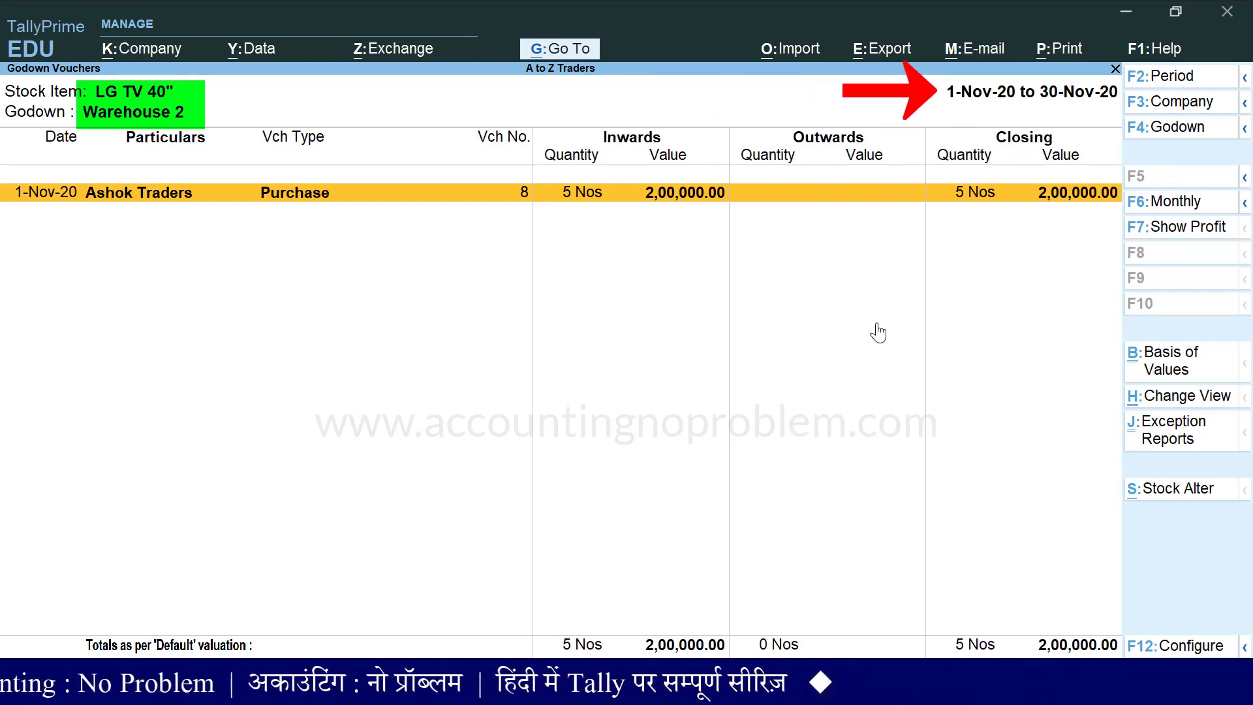
Step: Close the godown vouchers report and return to the Gateway of Tally
{"action": "key", "text": "Escape"}
{"action": "key", "text": "Escape"}
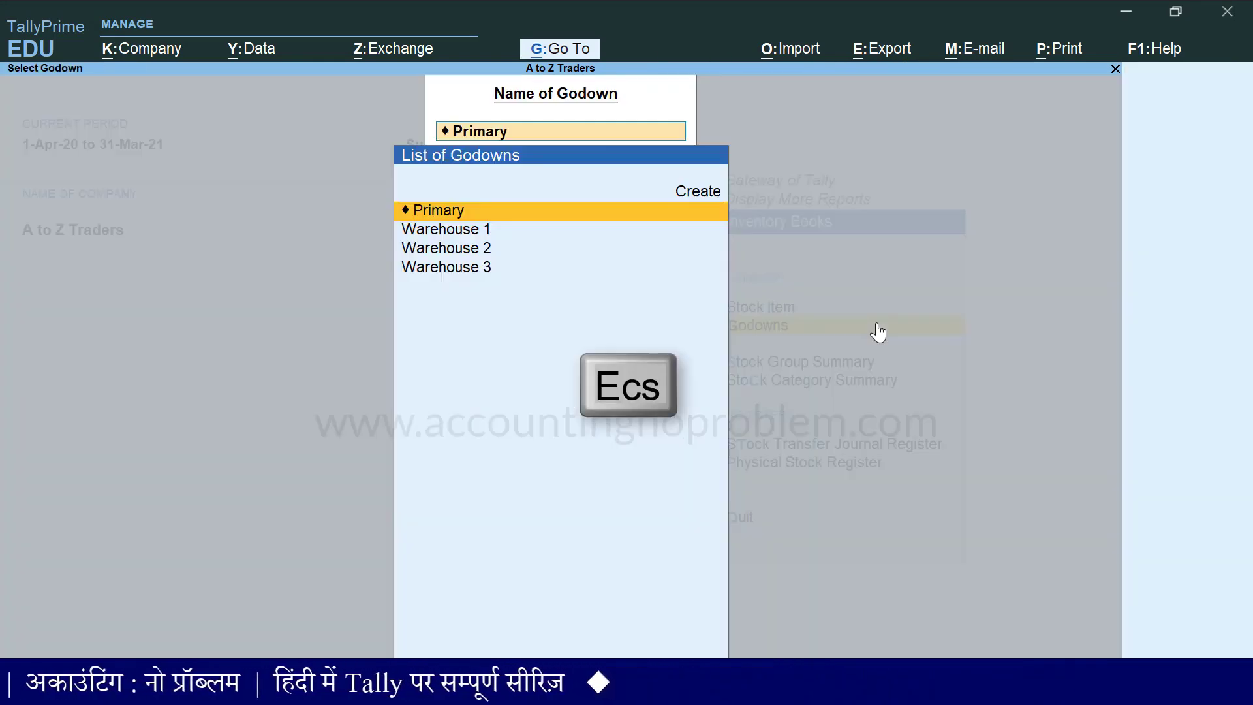
{"action": "key", "text": "Escape"}
{"action": "key", "text": "Escape"}
{"action": "key", "text": "Escape"}
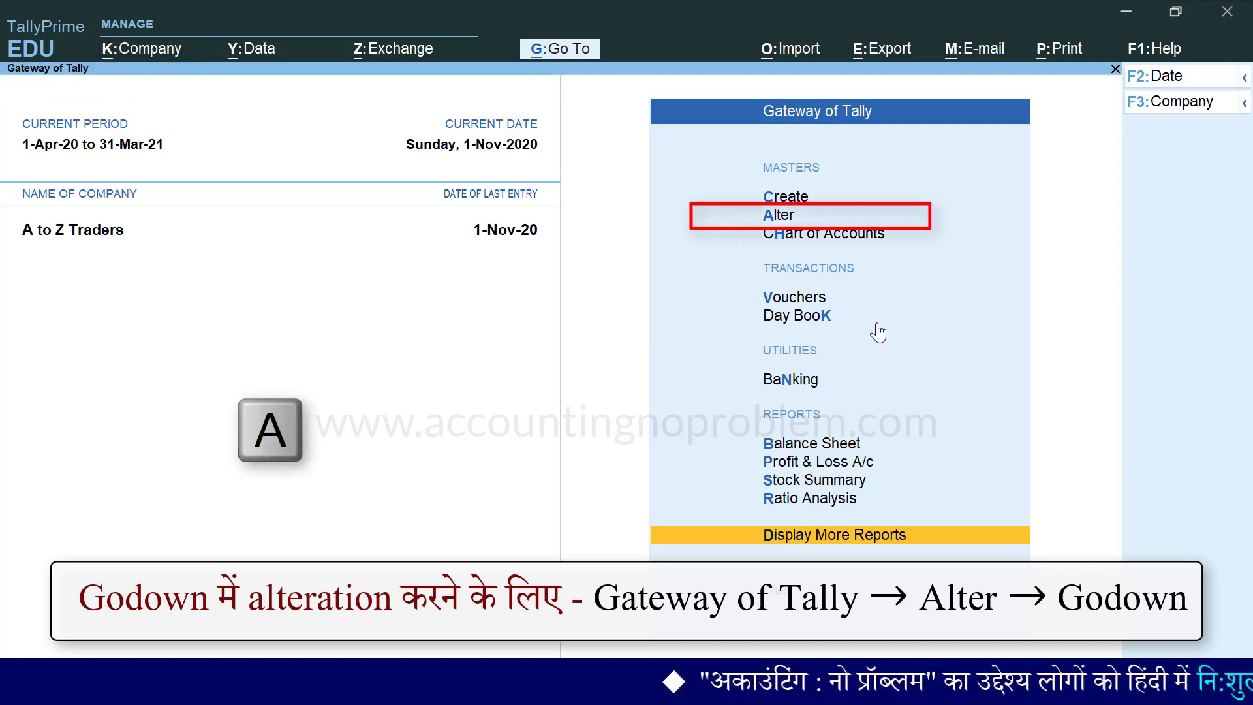
Step: Open the Warehouse 2 godown master for alteration
{"action": "key", "text": "a"}
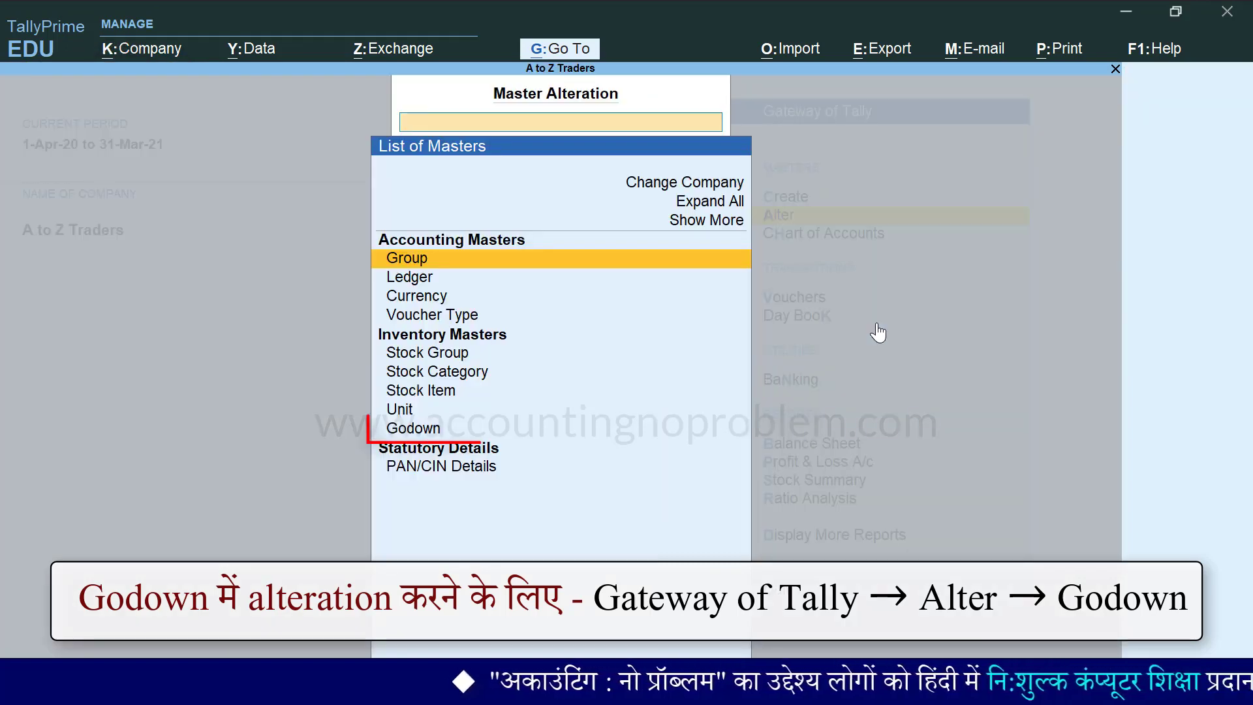
{"action": "key", "text": "Down"}
{"action": "key", "text": "Down"}
{"action": "key", "text": "Down"}
{"action": "key", "text": "Down"}
{"action": "key", "text": "Down"}
{"action": "key", "text": "Down"}
{"action": "key", "text": "Down"}
{"action": "key", "text": "Down"}
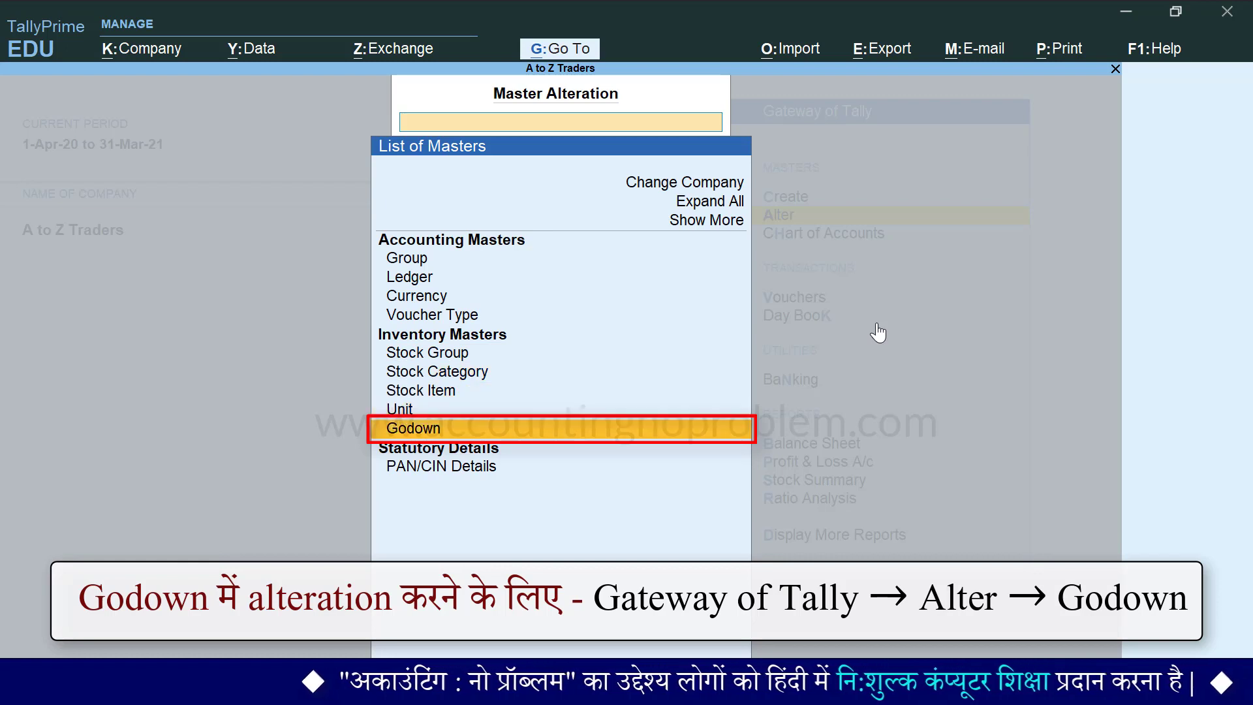
{"action": "key", "text": "Return"}
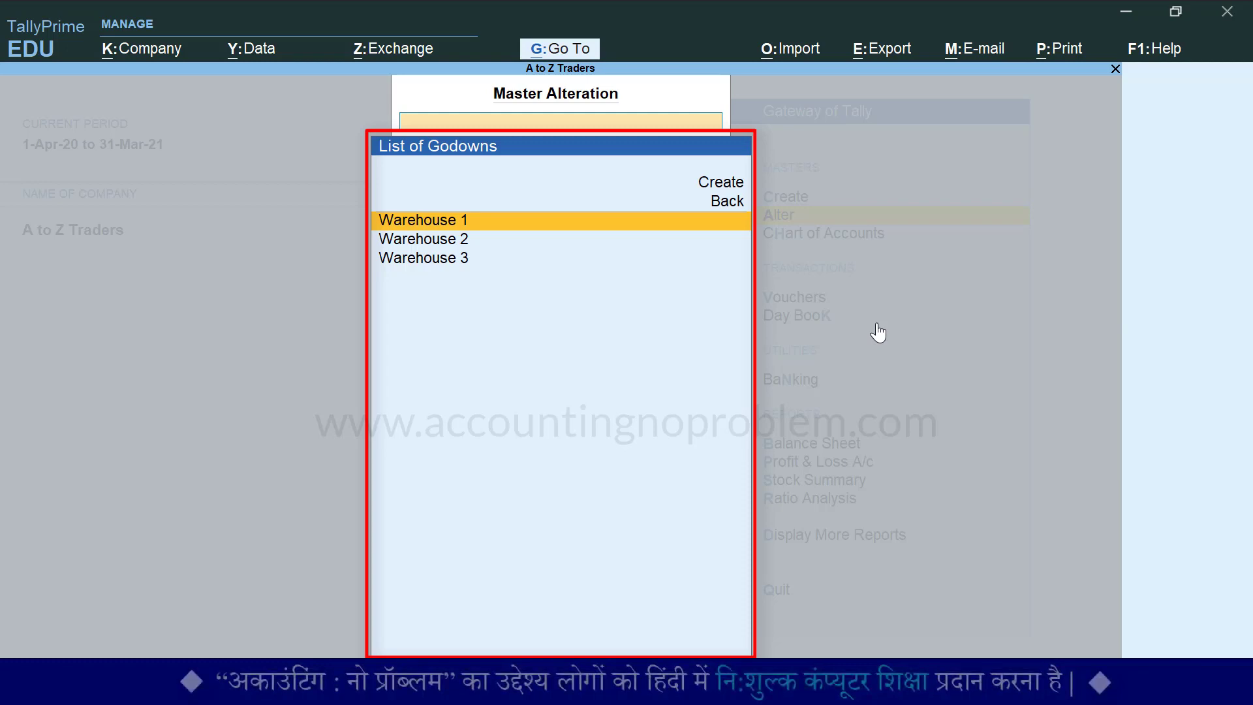
{"action": "key", "text": "Down"}
{"action": "key", "text": "Return"}
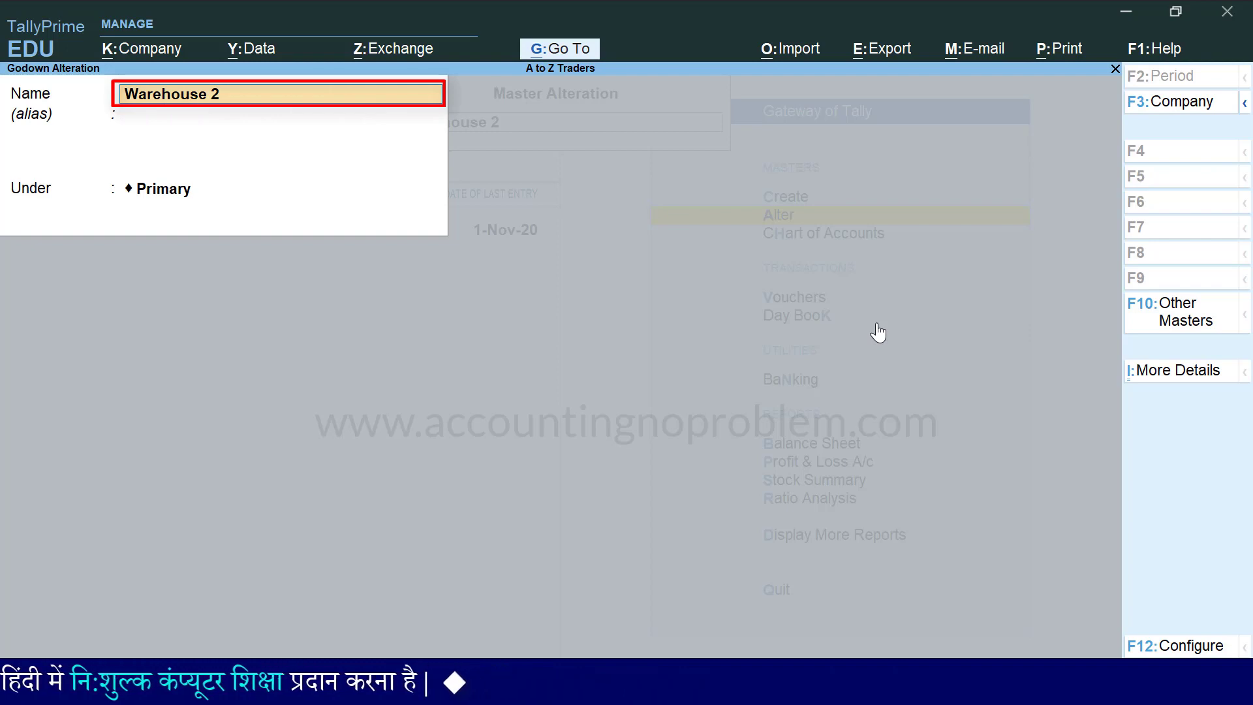
Step: Review the parent godowns available under Warehouse 2, leaving Primary selected
{"action": "key", "text": "Return"}
{"action": "key", "text": "Return"}
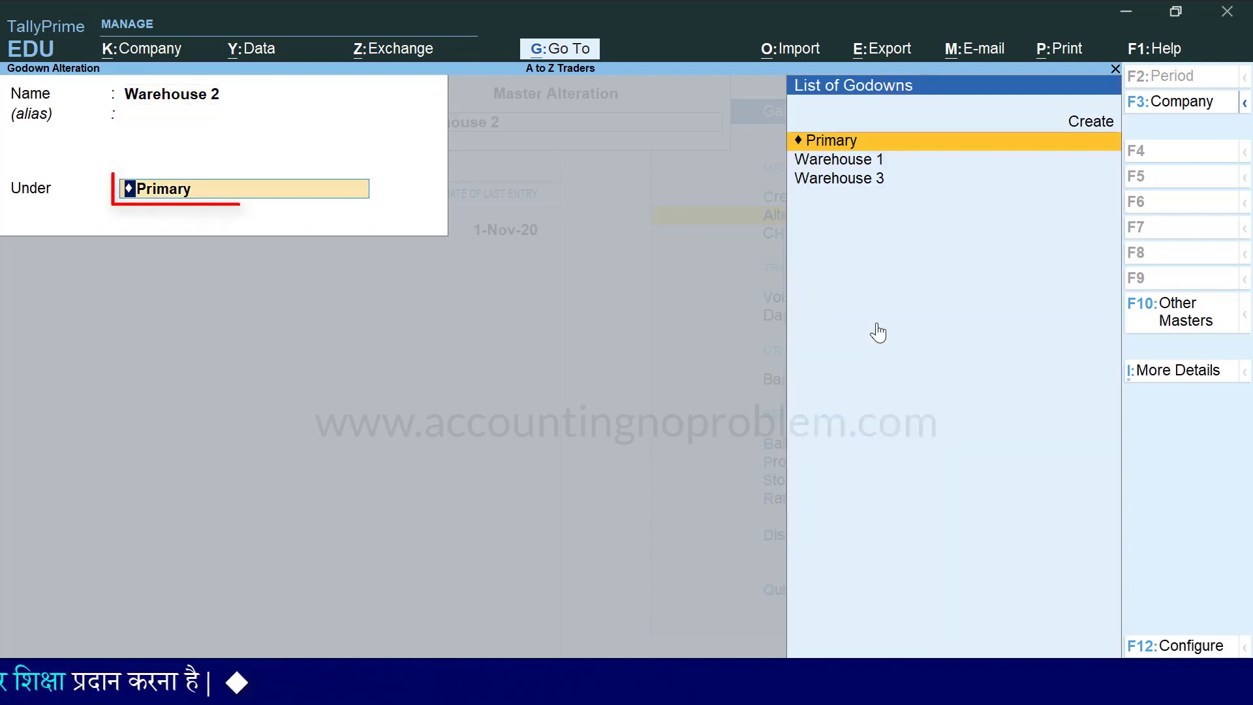
{"action": "key", "text": "Down"}
{"action": "key", "text": "Down"}
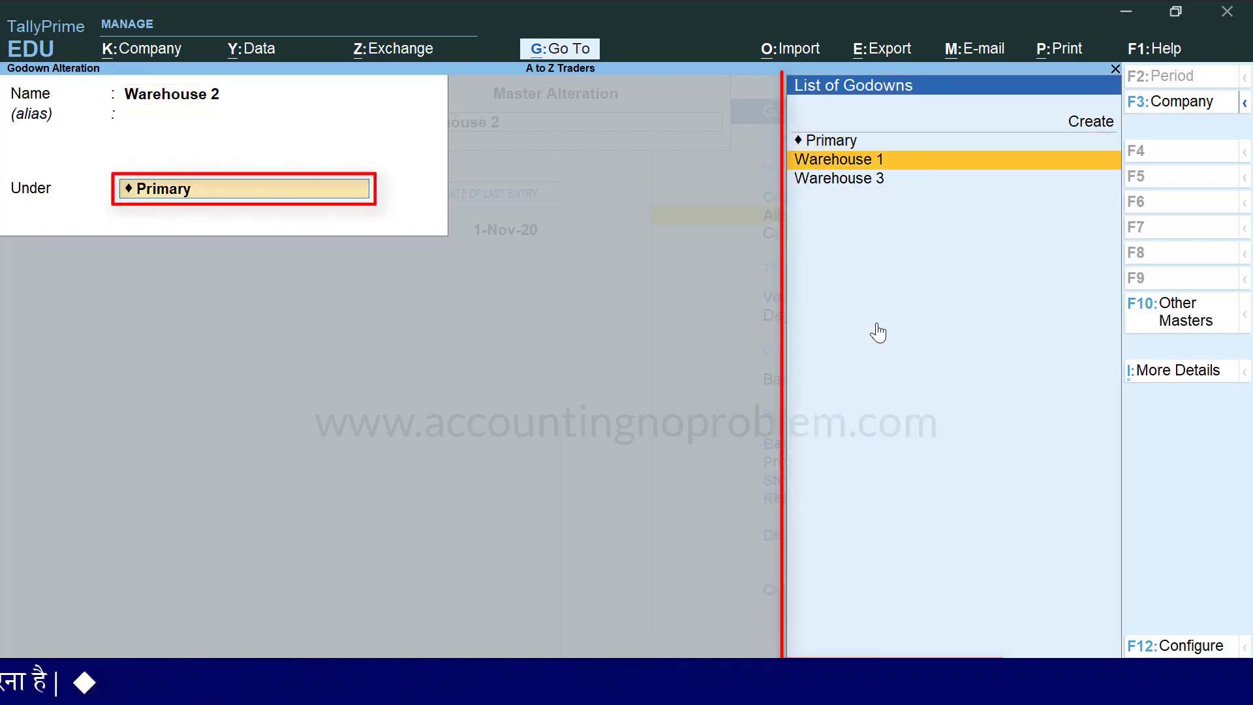
{"action": "key", "text": "Up"}
{"action": "key", "text": "Up"}
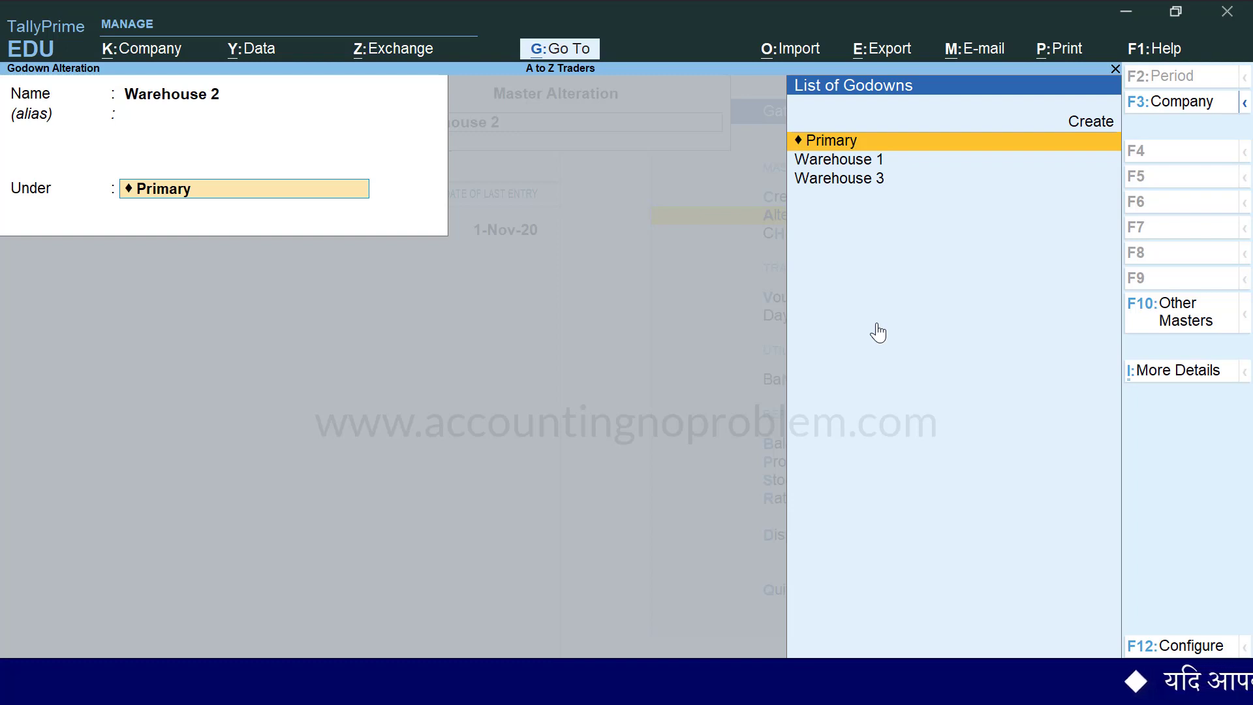
Step: Locate Godown Summary among the common reports reachable from the godown alteration screen, and close the report list
{"action": "left_click", "coordinate": [564, 47]}
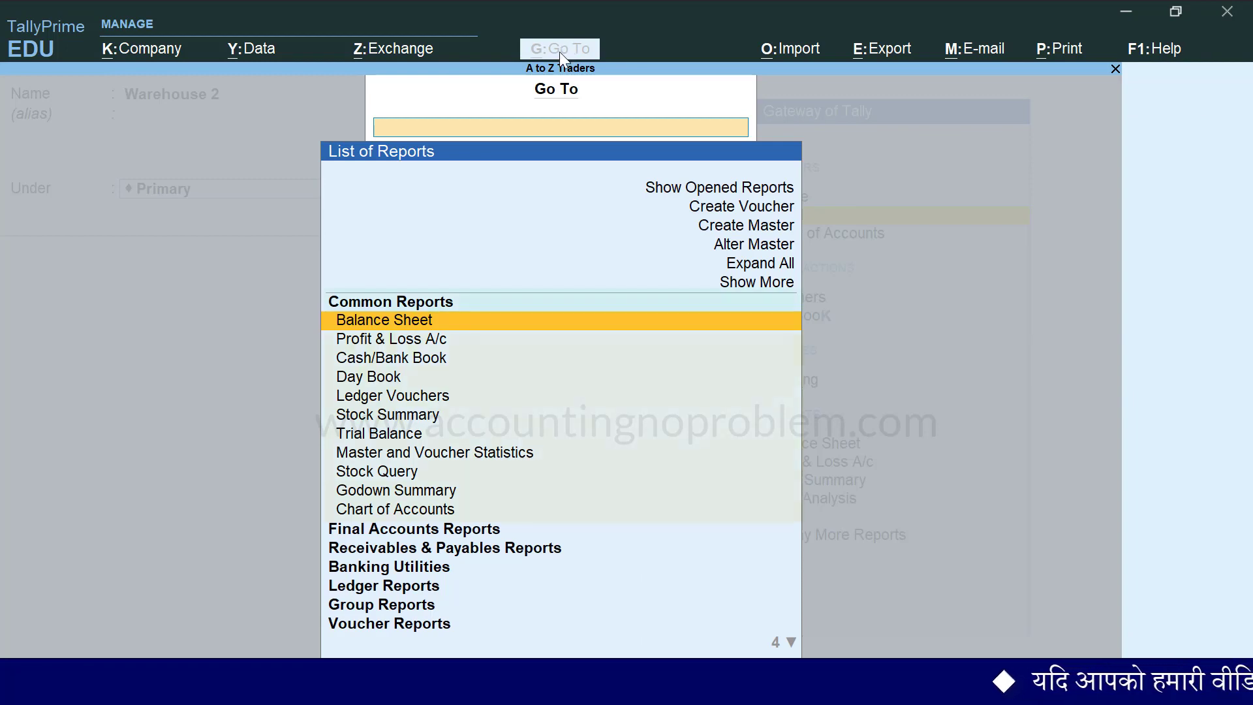
{"action": "key", "text": "Down"}
{"action": "key", "text": "Down"}
{"action": "key", "text": "Down"}
{"action": "key", "text": "Down"}
{"action": "key", "text": "Down"}
{"action": "key", "text": "Down"}
{"action": "key", "text": "Down"}
{"action": "key", "text": "Down"}
{"action": "key", "text": "Down"}
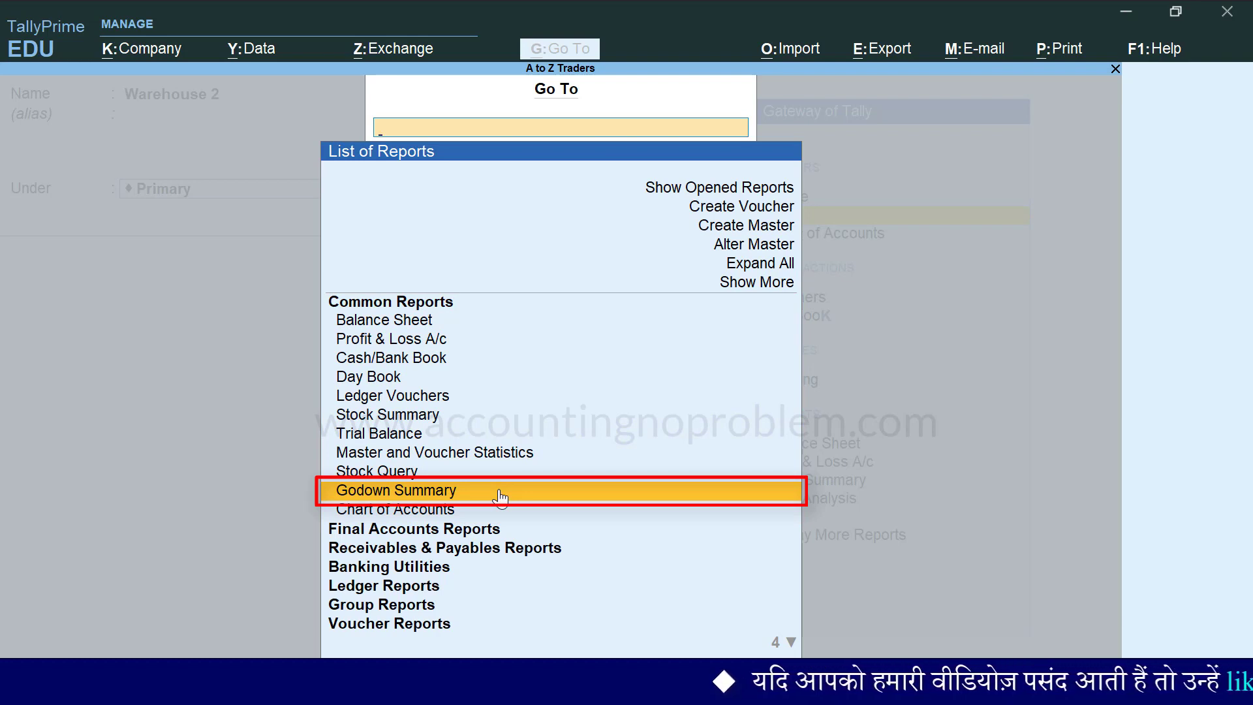
{"action": "key", "text": "Escape"}
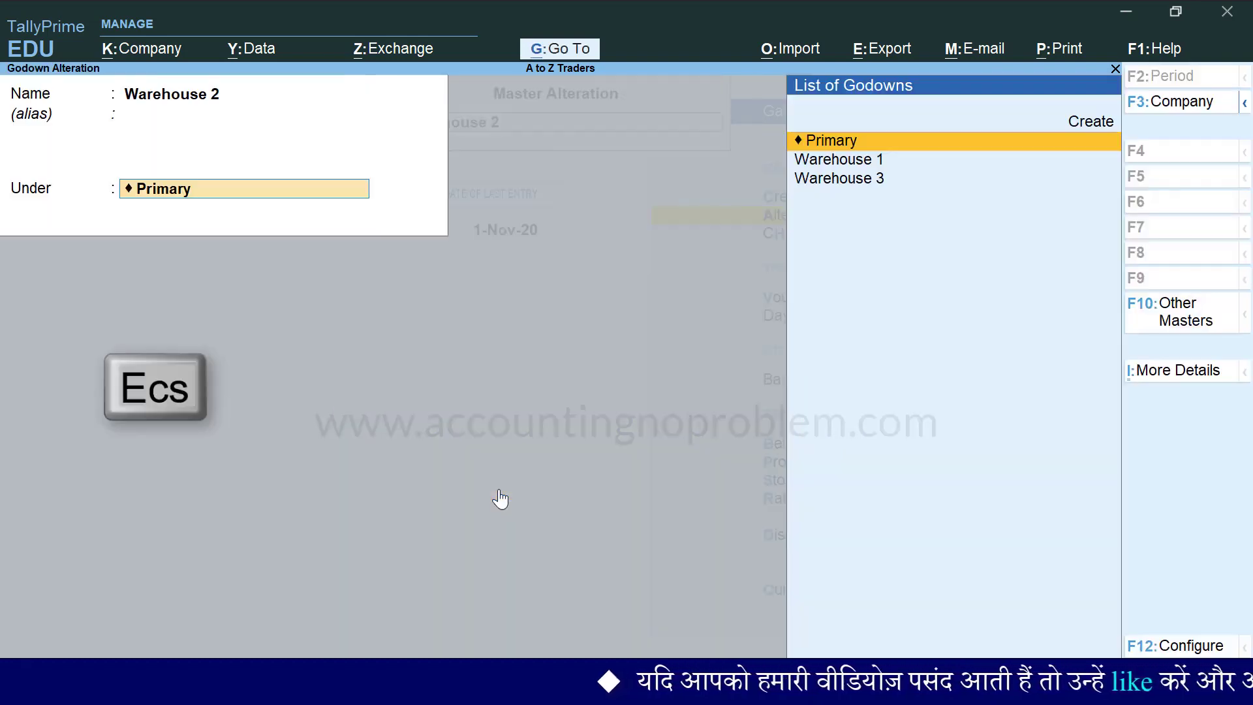
Step: Leave the Warehouse 2 alteration without saving and return to the Gateway of Tally
{"action": "key", "text": "Escape"}
{"action": "key", "text": "Escape"}
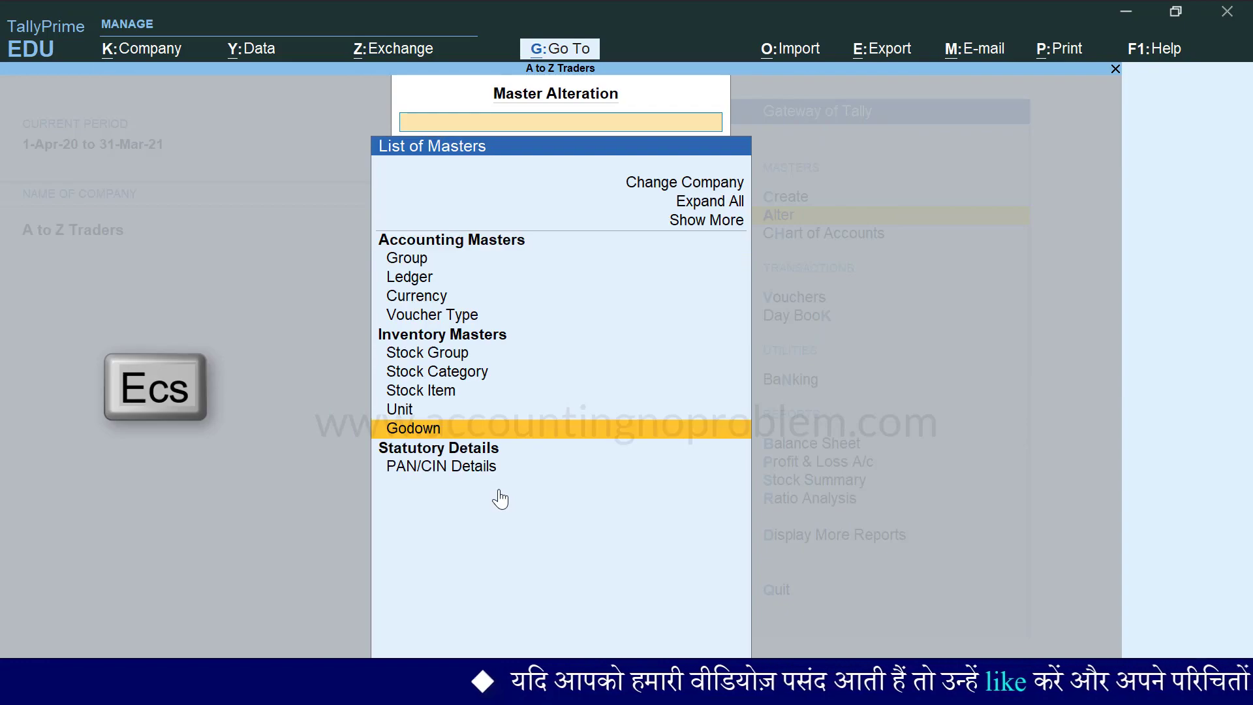
{"action": "key", "text": "Escape"}
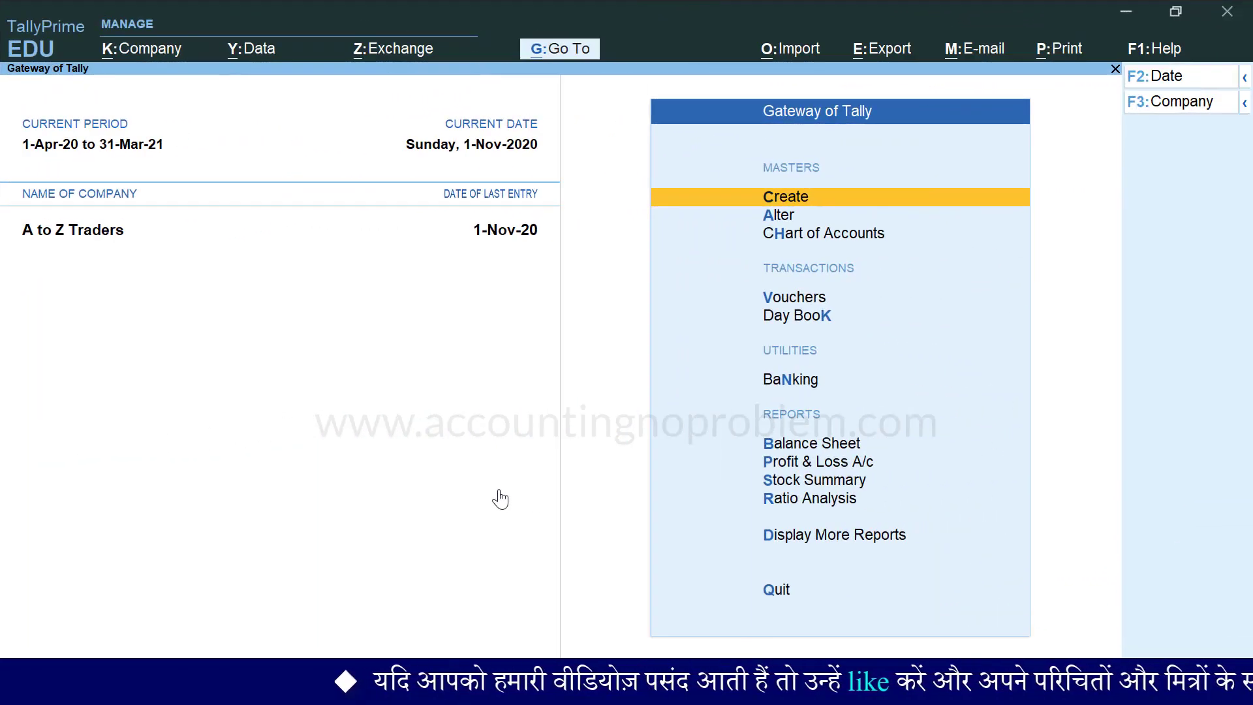
Step: Check the Location entry among the inventory masters available for creation, and return to the Gateway of Tally
{"action": "key", "text": "Return"}
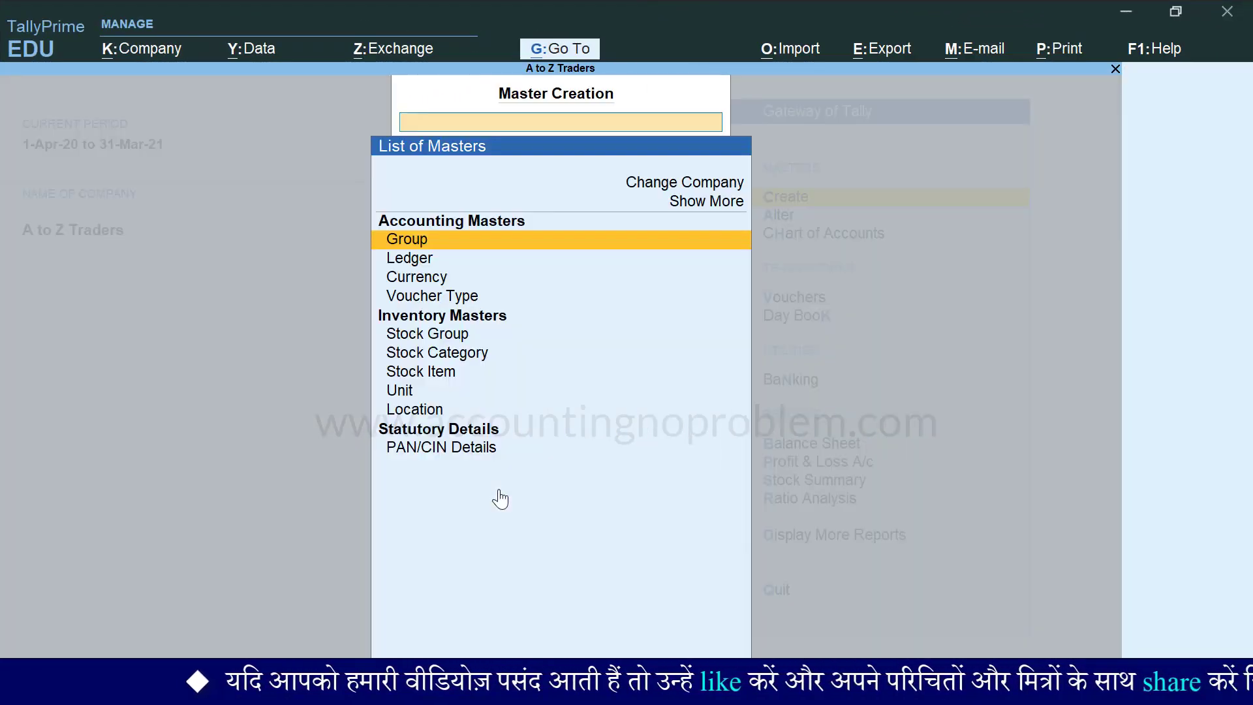
{"action": "key", "text": "Down"}
{"action": "key", "text": "Down"}
{"action": "key", "text": "Down"}
{"action": "key", "text": "Down"}
{"action": "key", "text": "Down"}
{"action": "key", "text": "Down"}
{"action": "key", "text": "Down"}
{"action": "key", "text": "Down"}
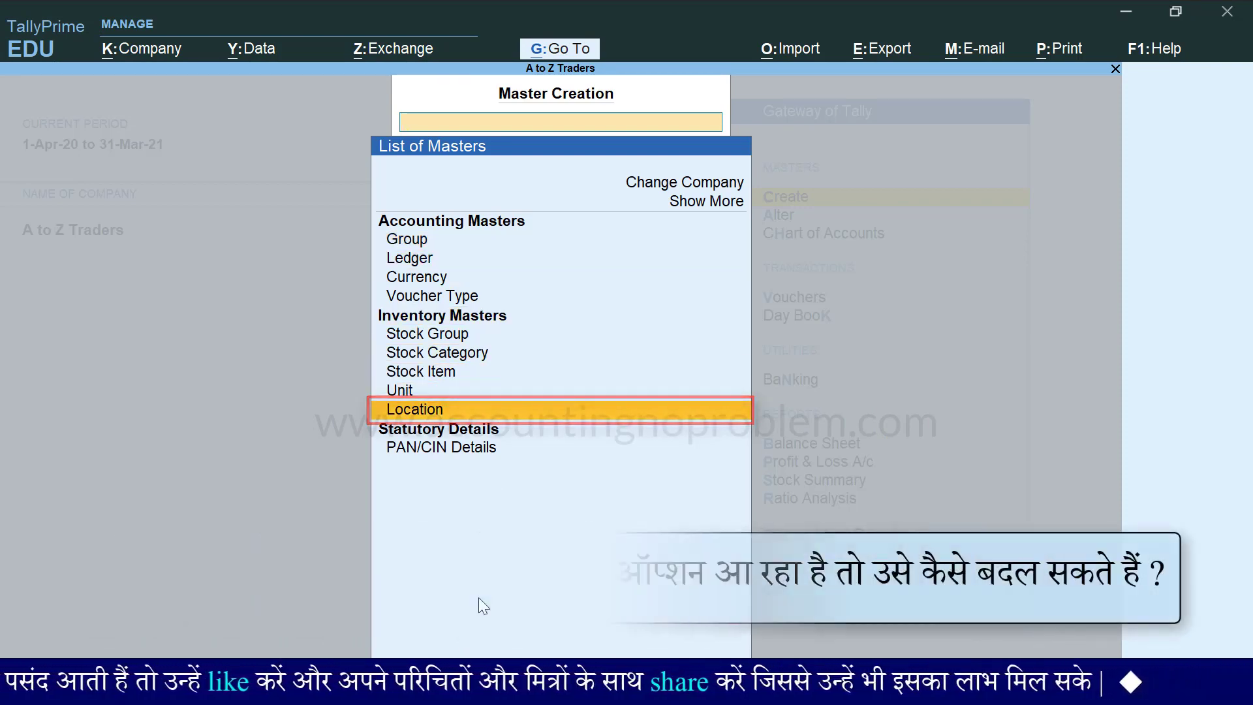
{"action": "key", "text": "Escape"}
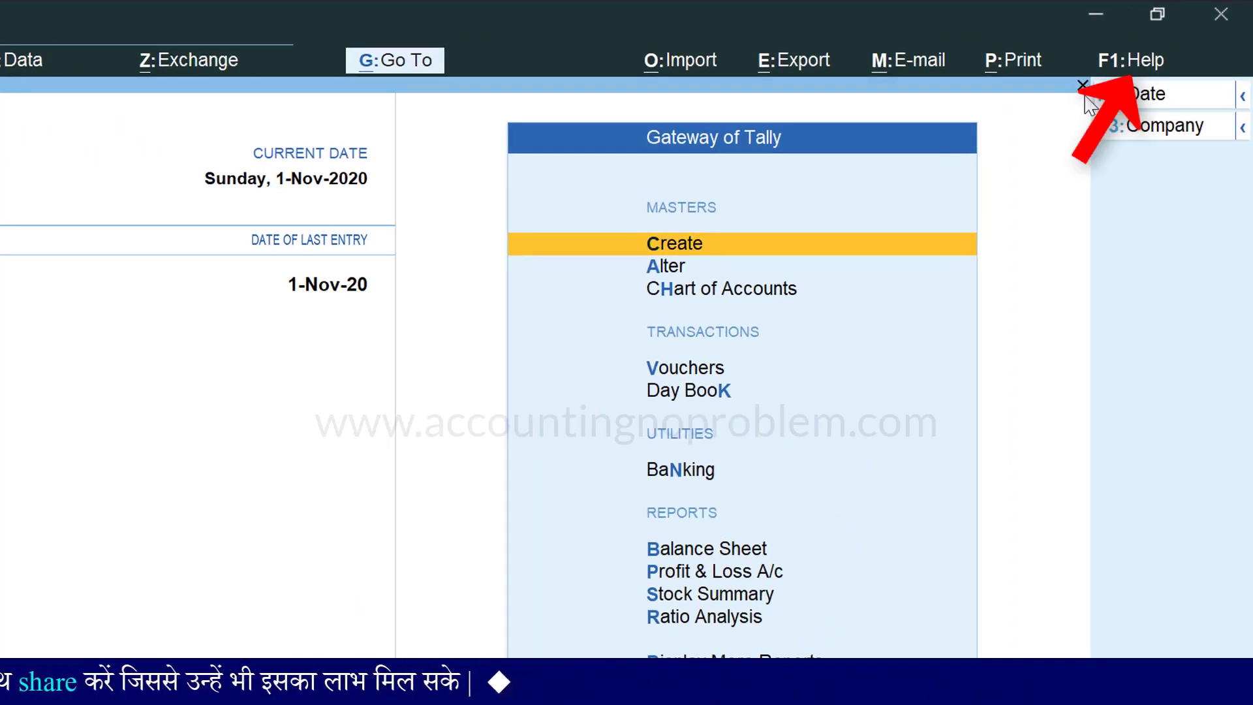
Step: Set the accounting terminology in the country settings to India / SAARC and save
{"action": "key", "text": "F1"}
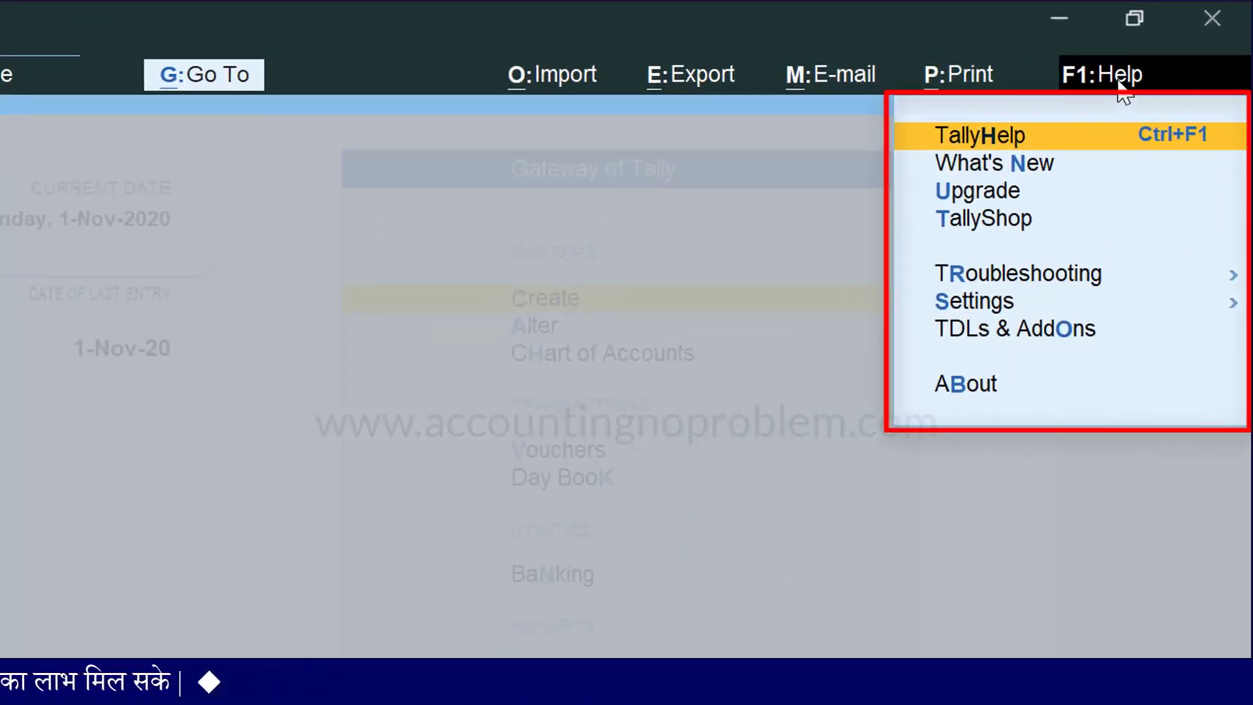
{"action": "key", "text": "Down"}
{"action": "key", "text": "Down"}
{"action": "key", "text": "Down"}
{"action": "key", "text": "Down"}
{"action": "key", "text": "Down"}
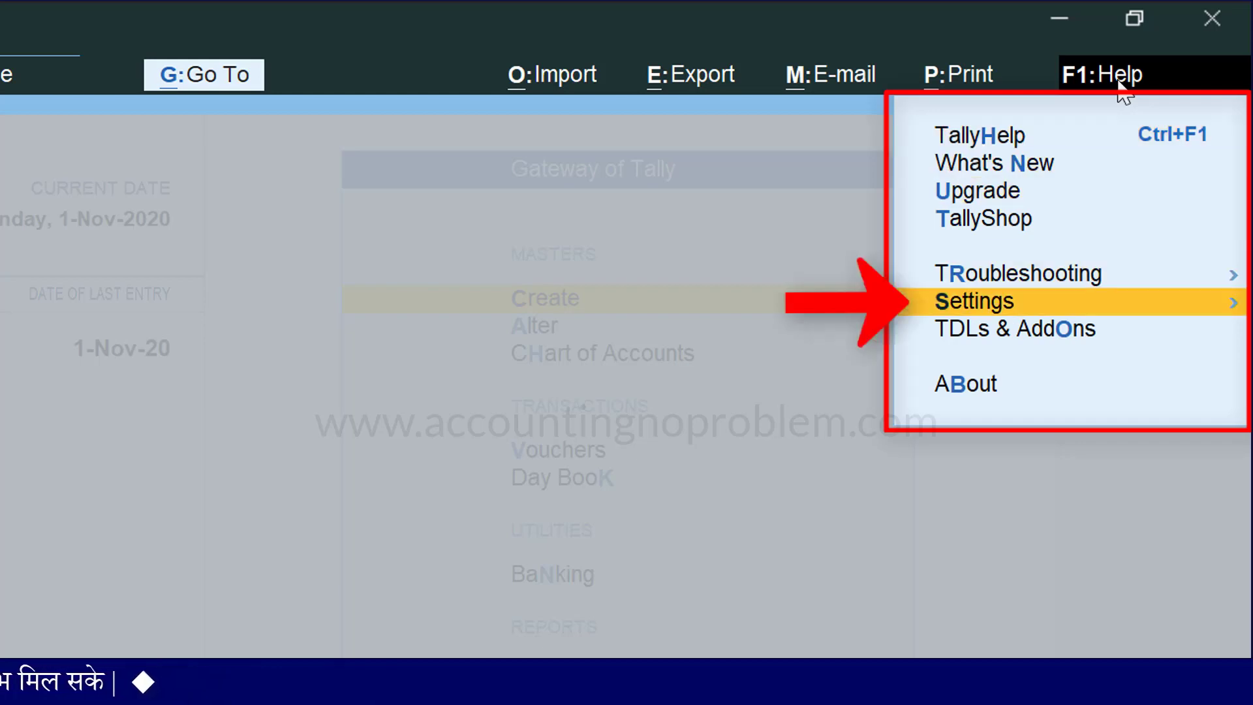
{"action": "key", "text": "Return"}
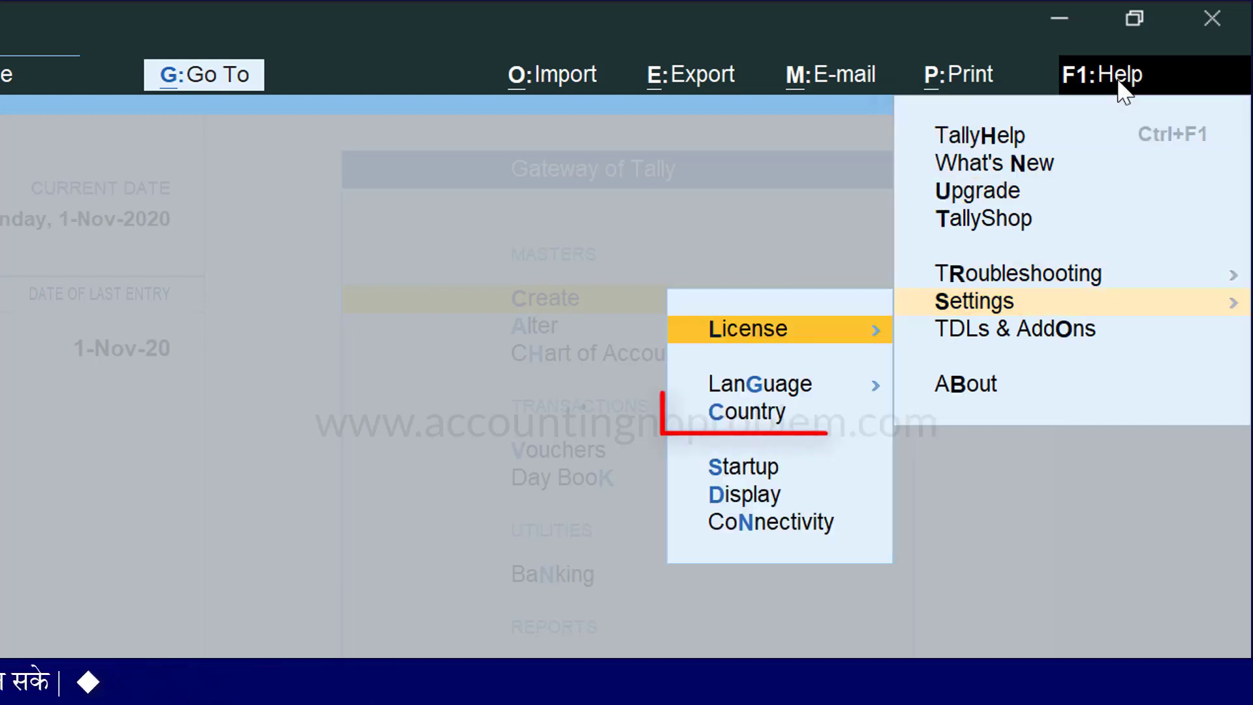
{"action": "key", "text": "Down"}
{"action": "key", "text": "Down"}
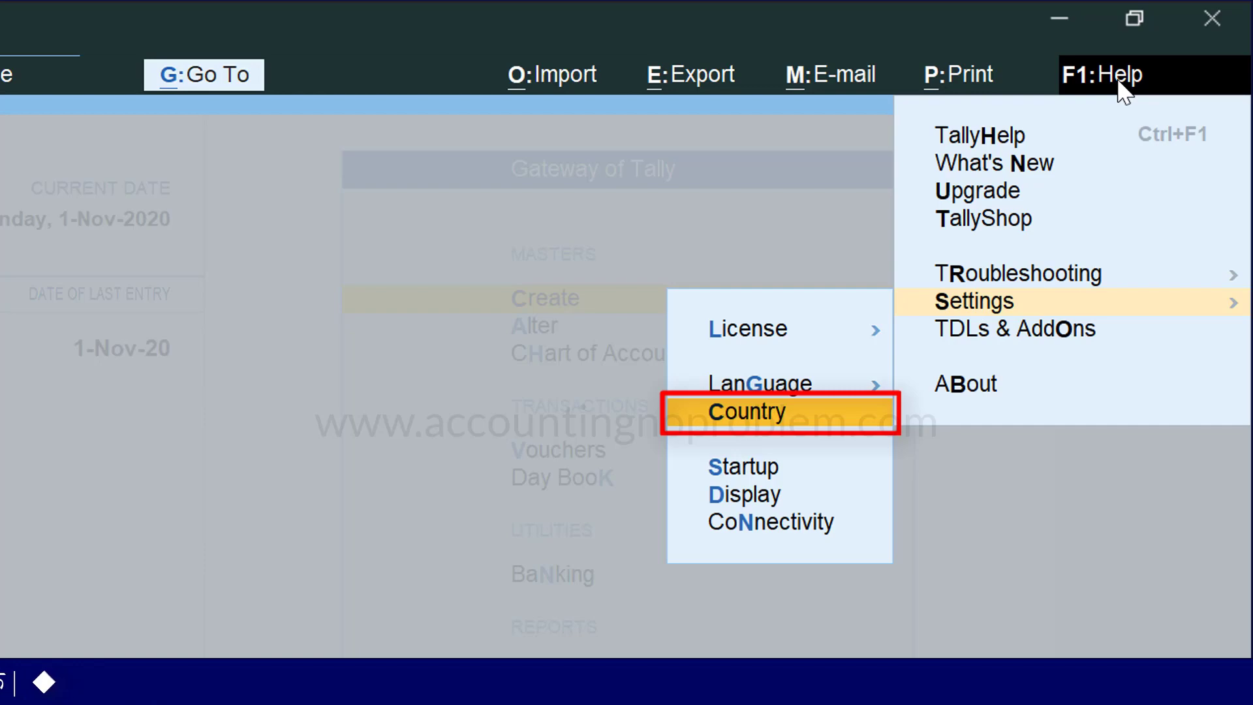
{"action": "key", "text": "c"}
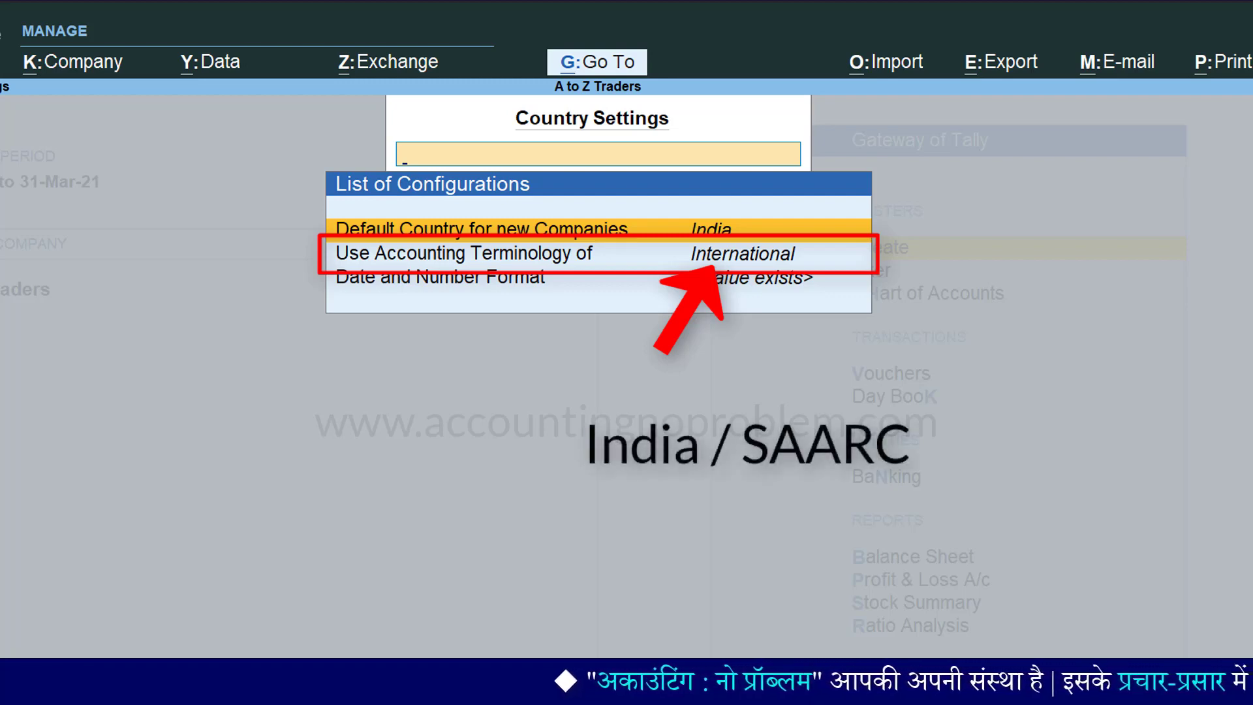
{"action": "key", "text": "Down"}
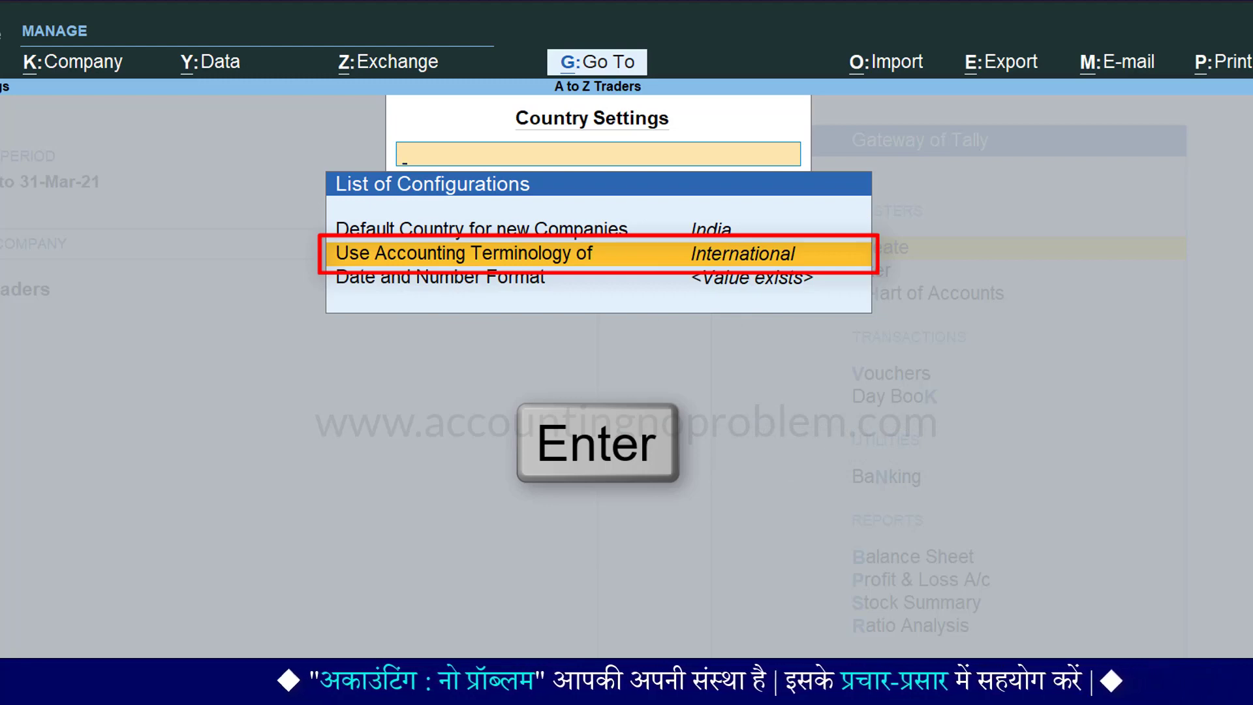
{"action": "key", "text": "Return"}
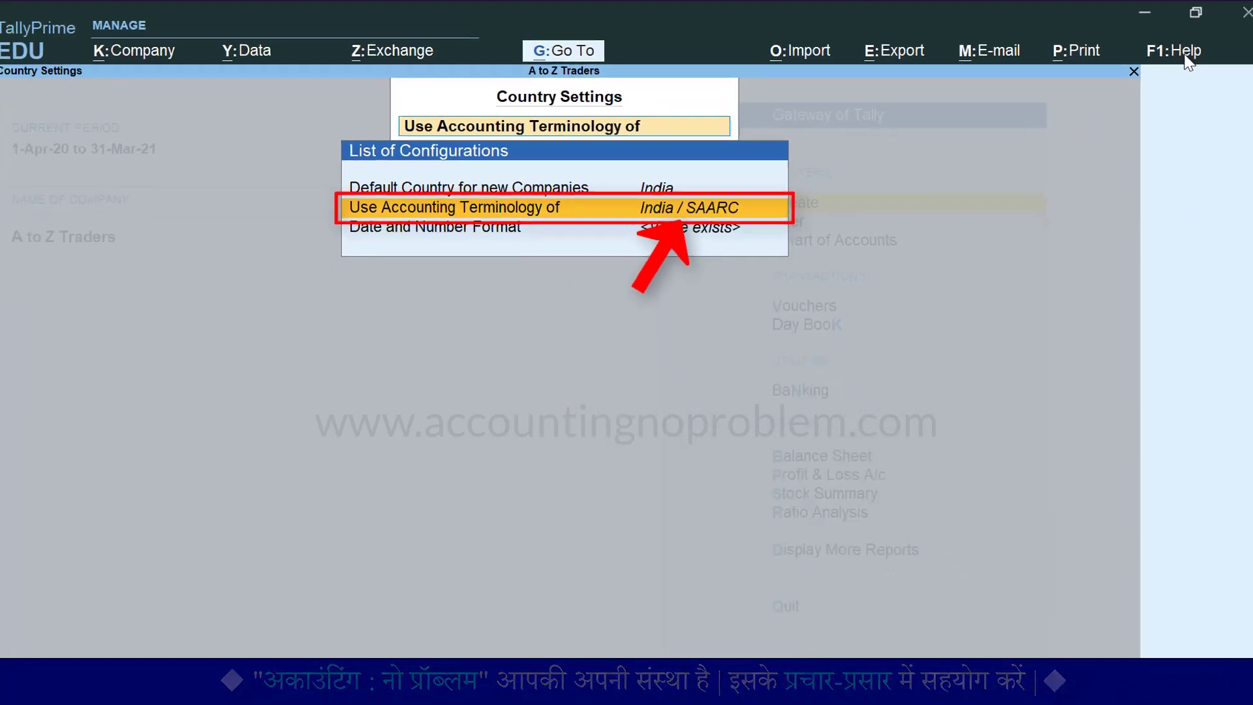
{"action": "key", "text": "ctrl+a"}
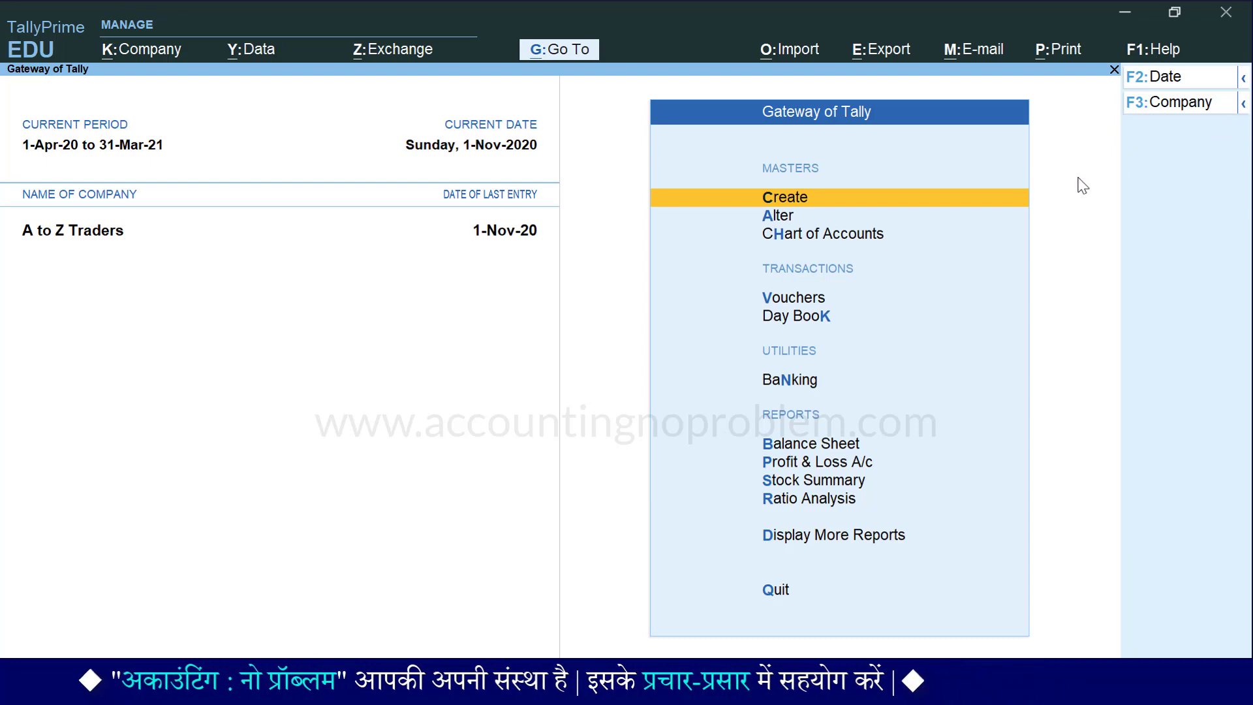
Step: Open the list of masters available for creation to check the godown entry
{"action": "key", "text": "c"}
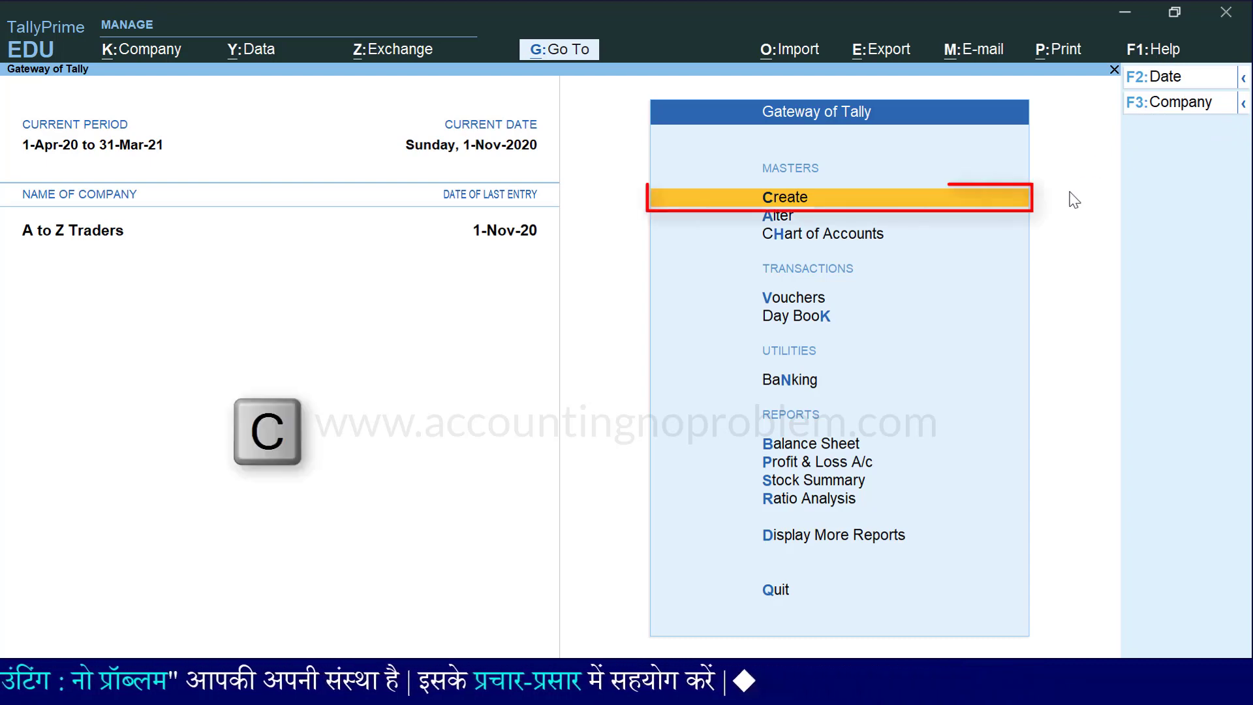